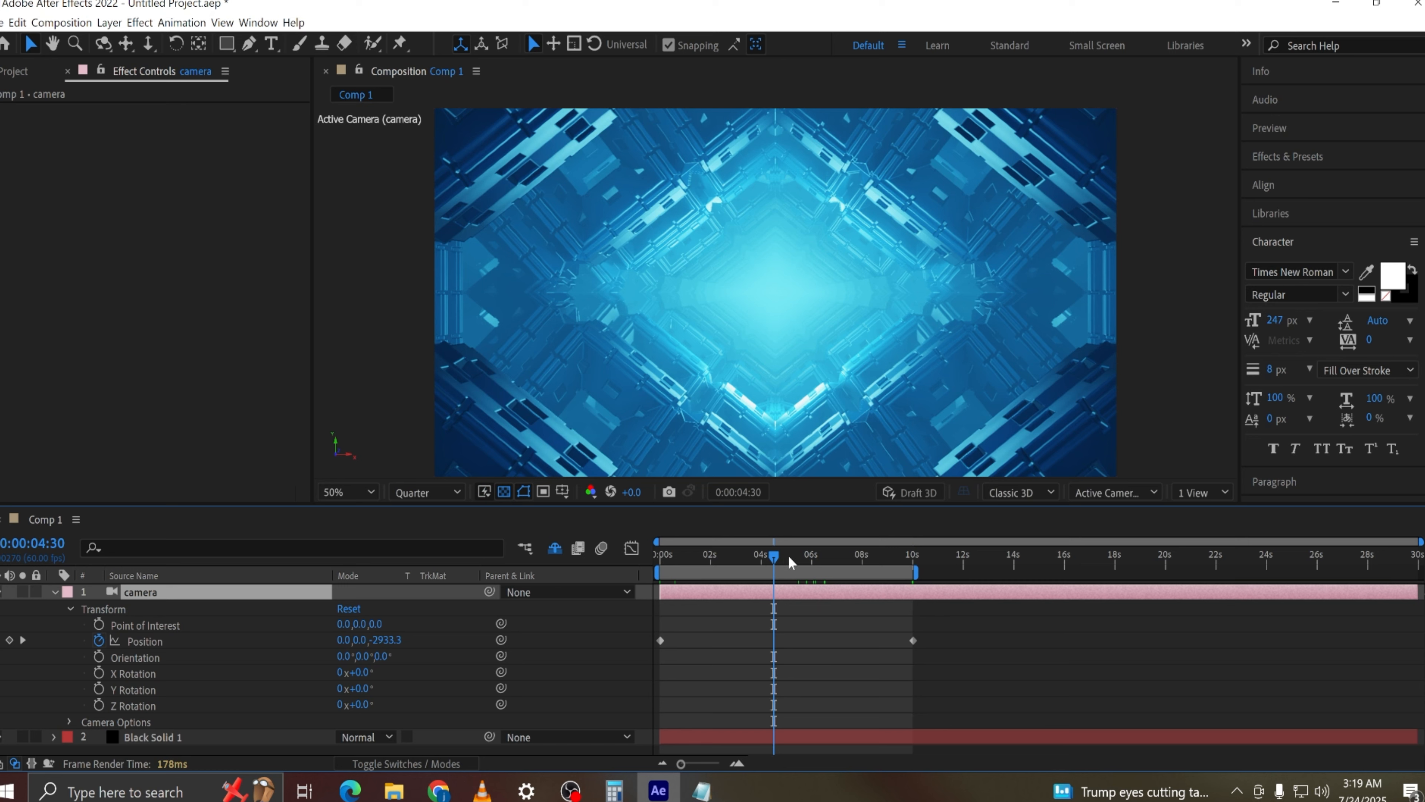
Move the current time to 0:00:15:00 and extend the end of the work area to match it
drag(920, 573, 1020, 572)
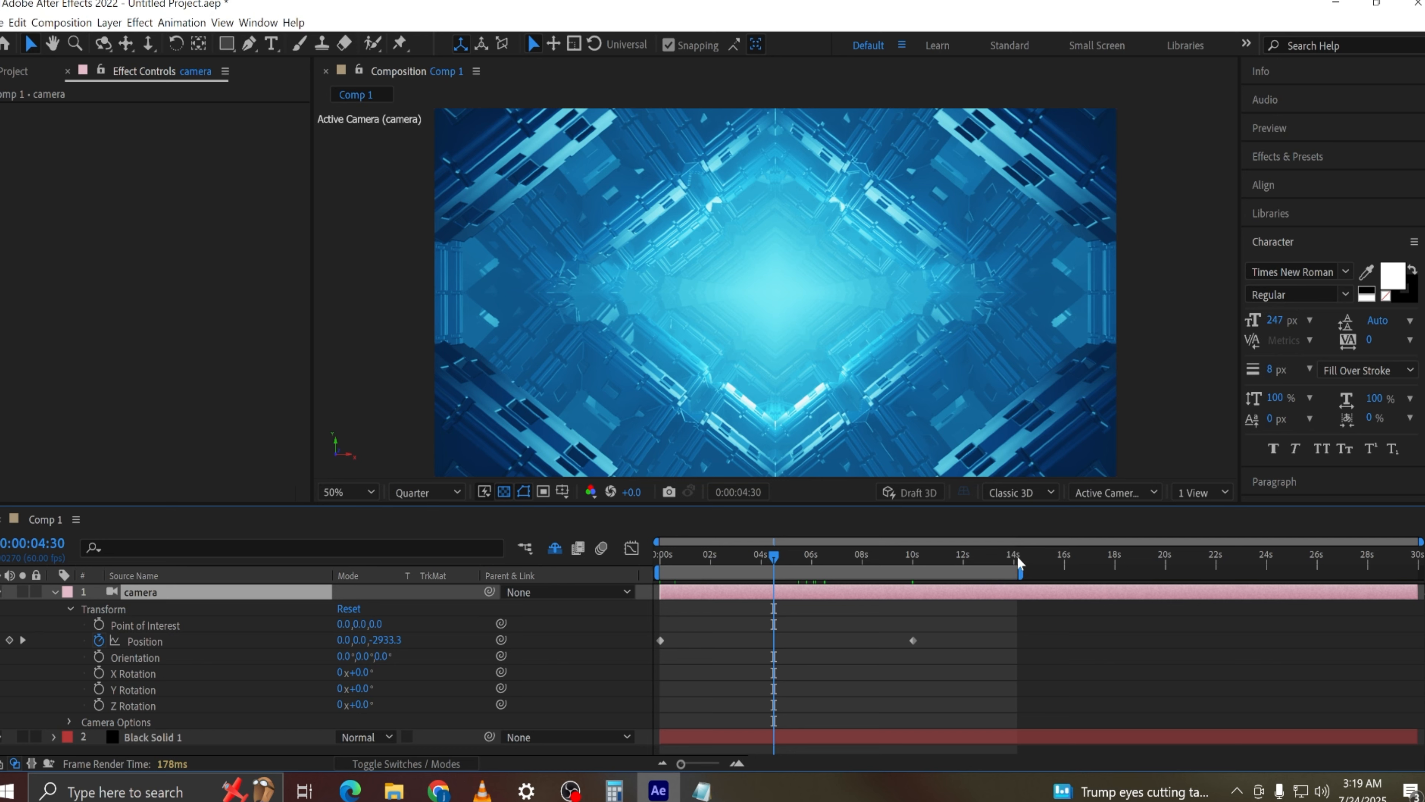
drag(1021, 563, 998, 562)
click(33, 544)
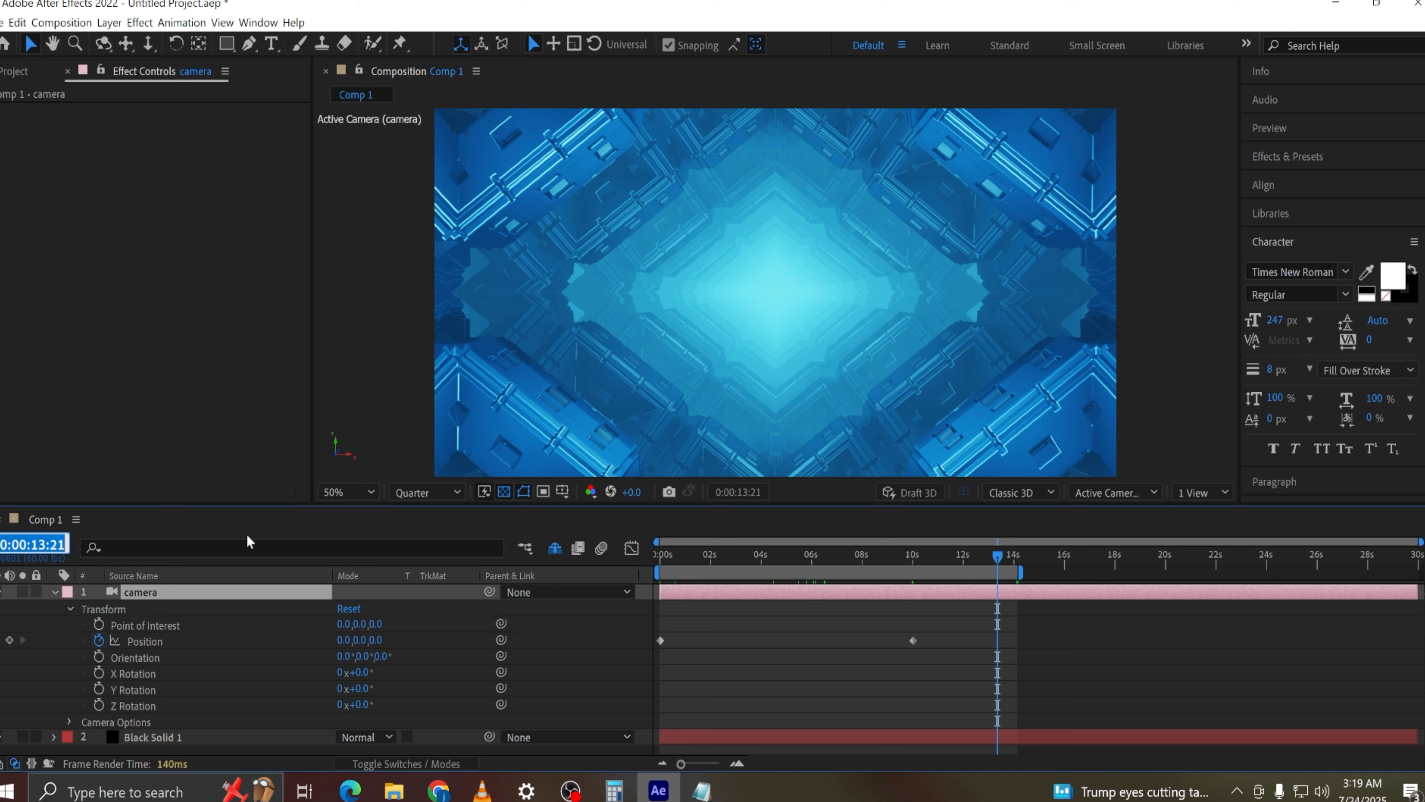
click(46, 544)
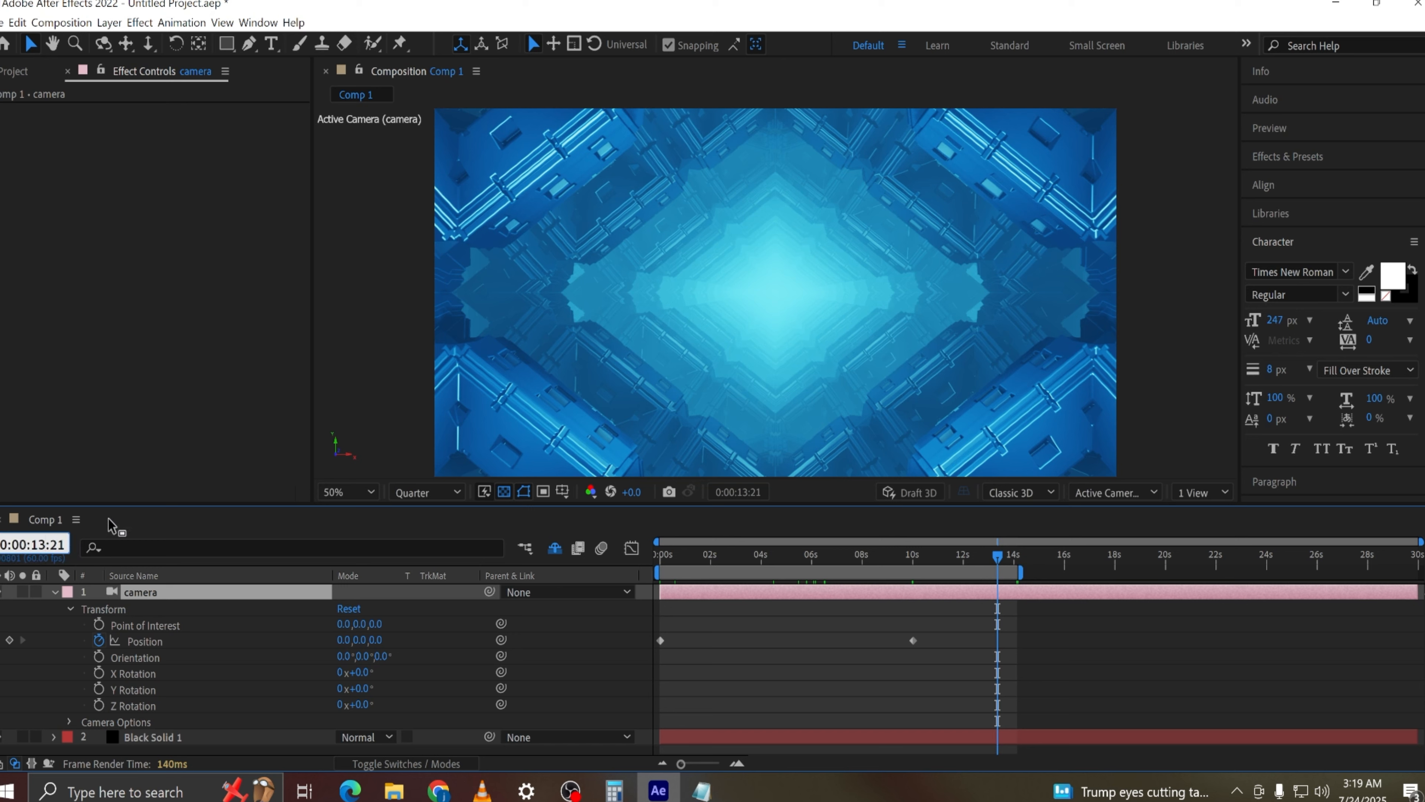
text(5)
click(186, 377)
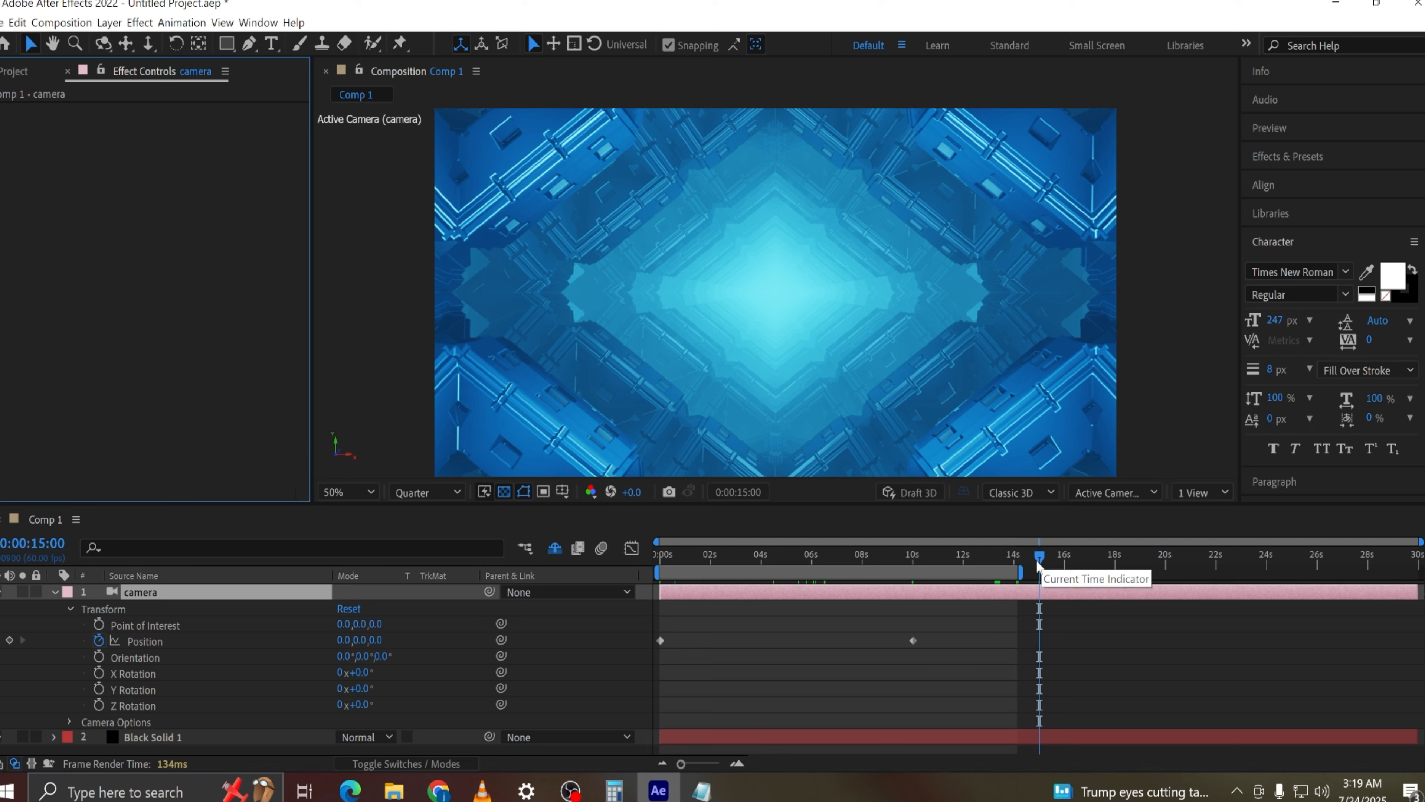
drag(1015, 573, 1162, 574)
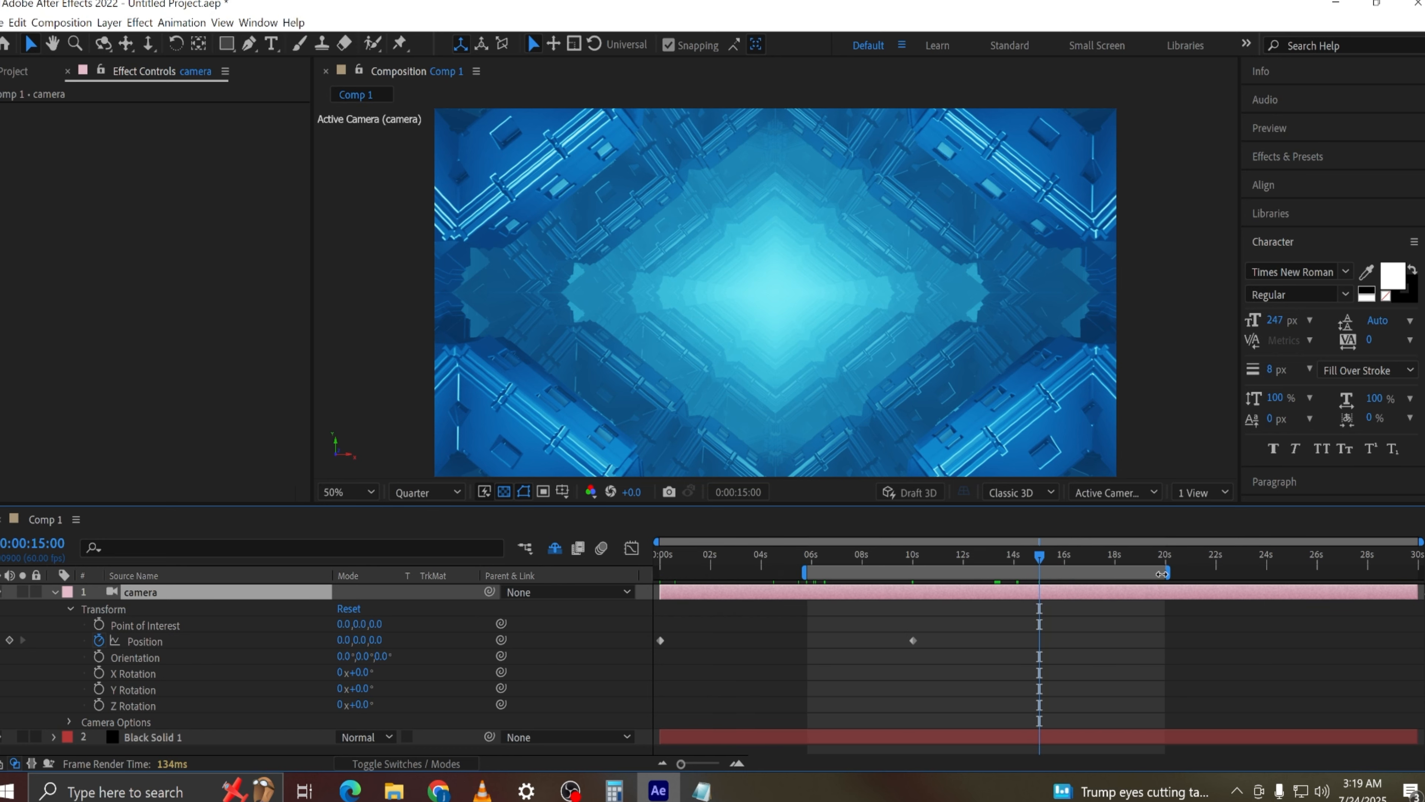
key(ctrl+z)
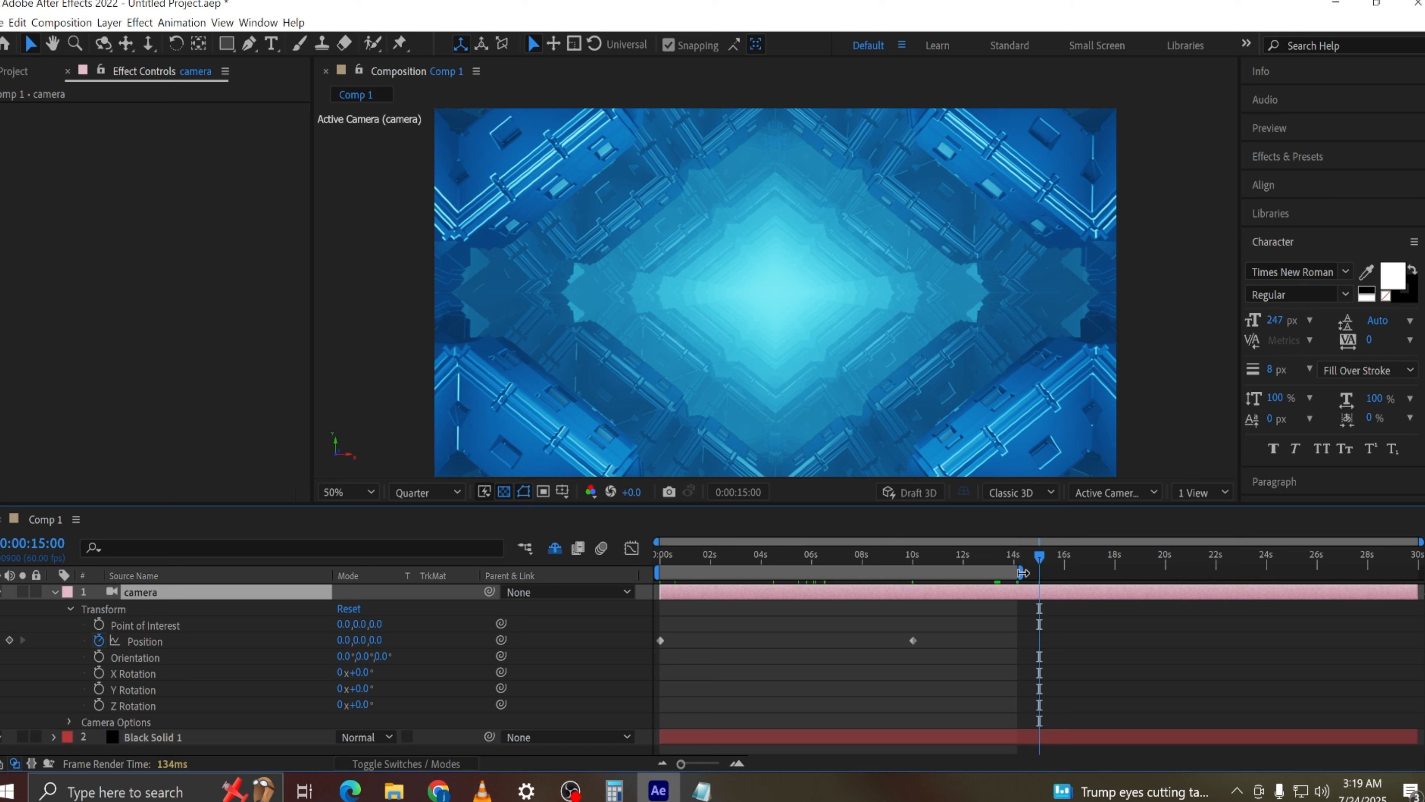
mouse_move(1023, 572)
mouse_down()
mouse_move(1160, 572)
mouse_move(1027, 575)
mouse_up()
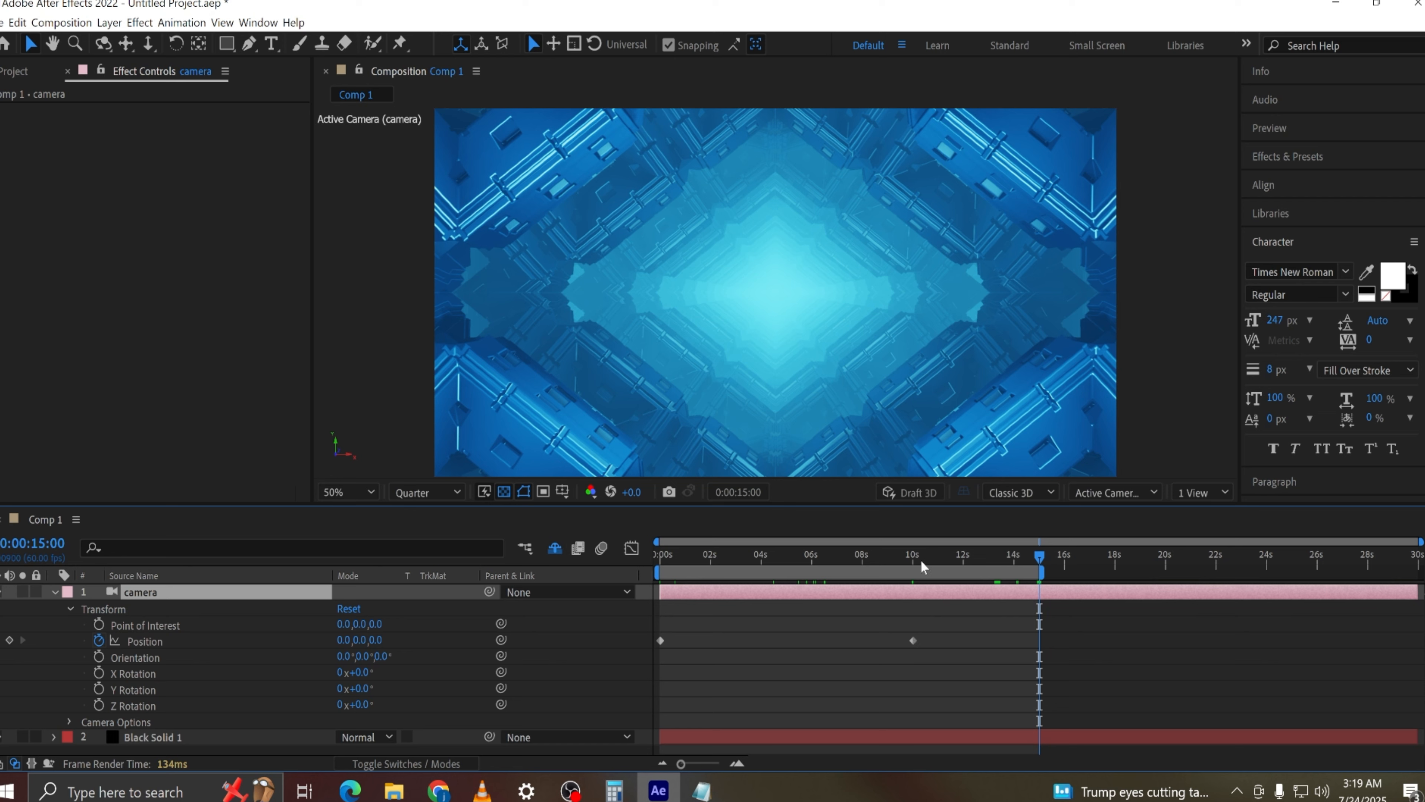
Move the camera's ending Position keyframe to 0:00:15:00 and scrub through the camera move from the start
drag(921, 561, 915, 566)
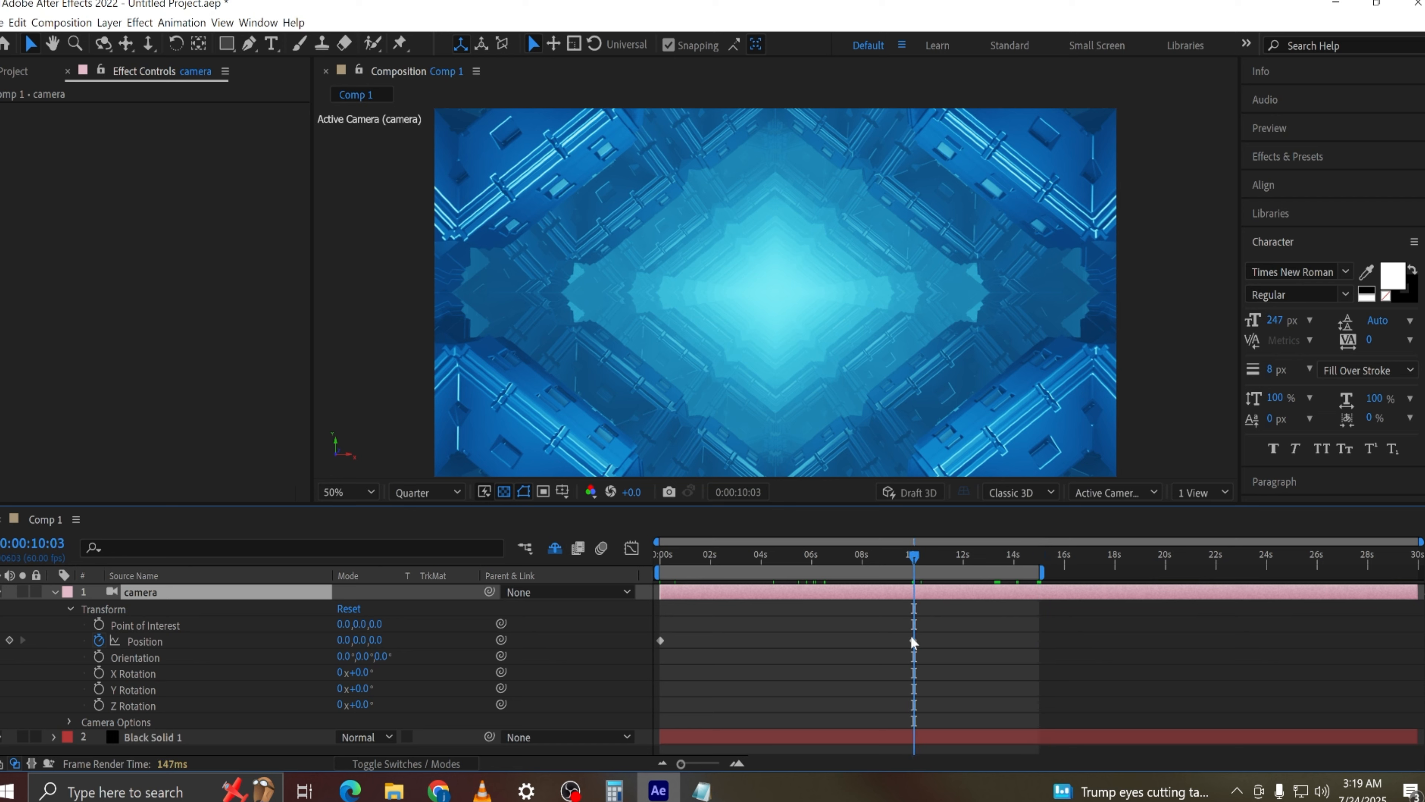
drag(914, 640, 1034, 644)
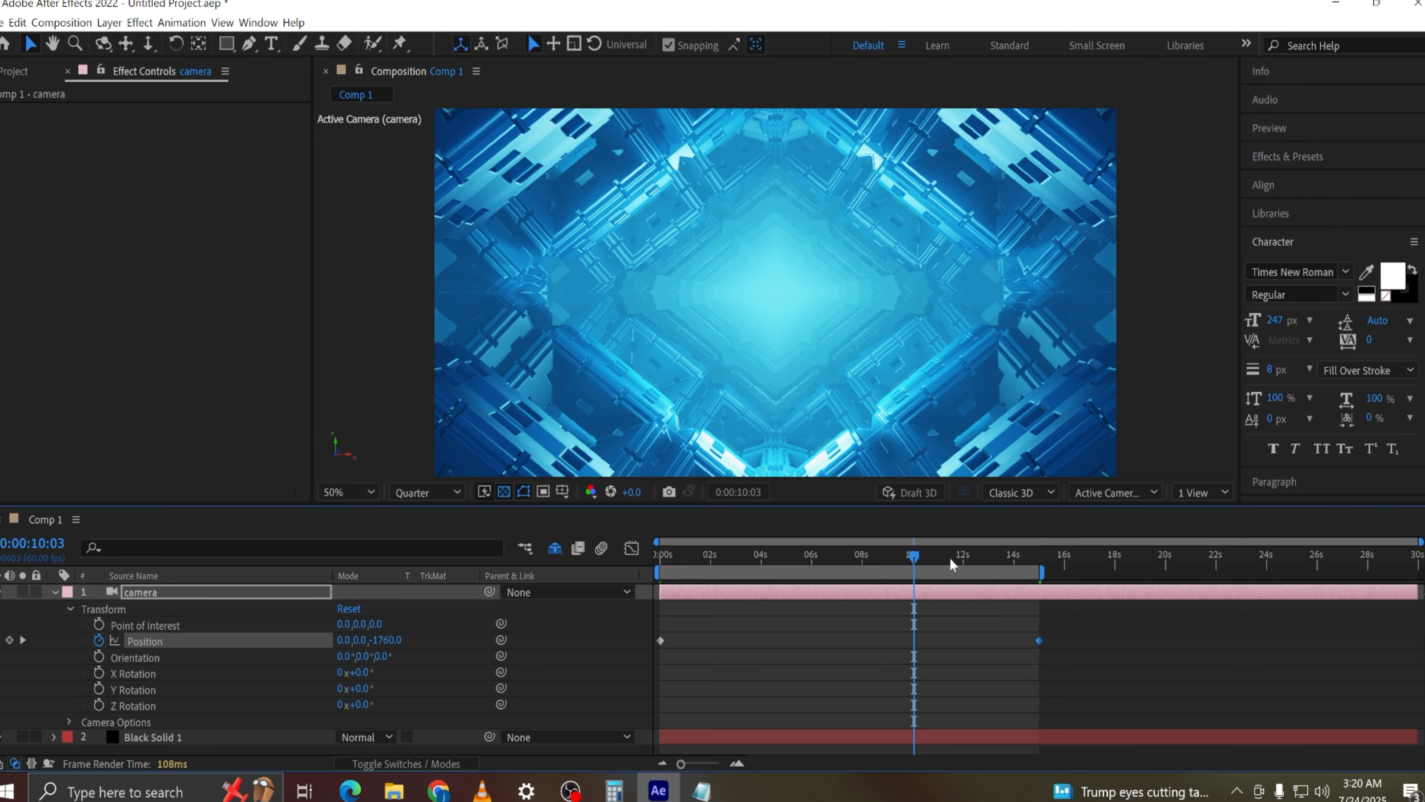
drag(950, 560, 589, 563)
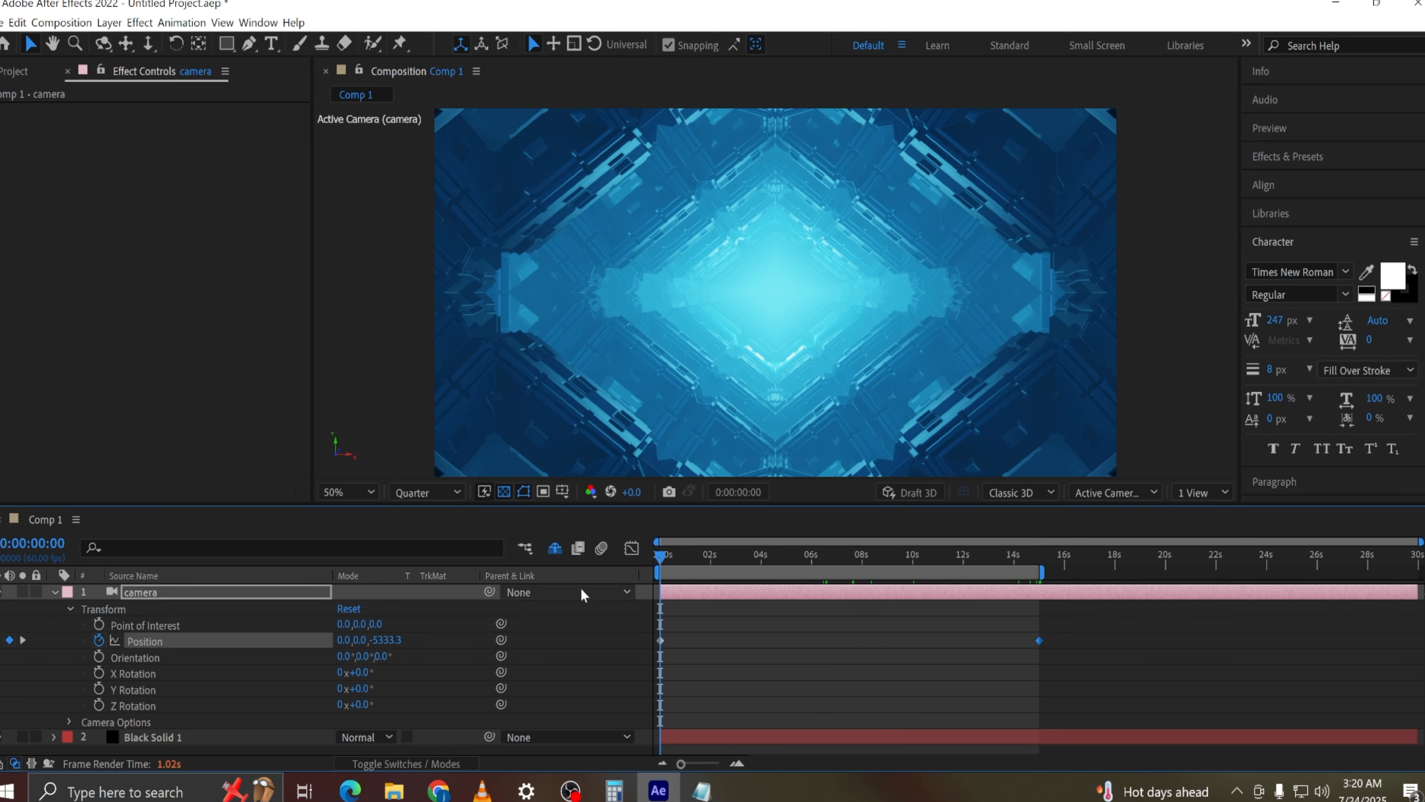
mouse_move(661, 555)
mouse_down()
mouse_move(919, 559)
mouse_move(652, 563)
mouse_up()
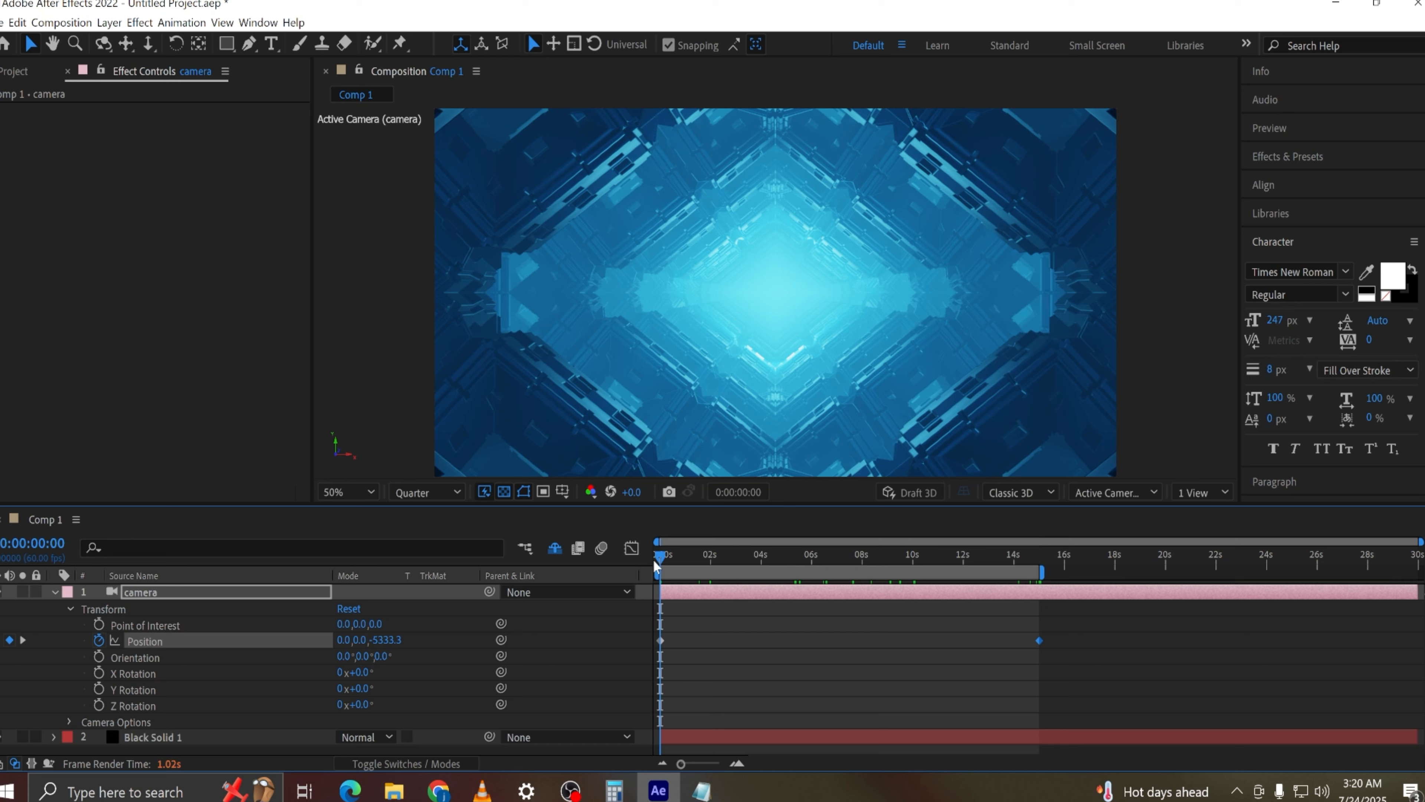
drag(664, 556, 842, 581)
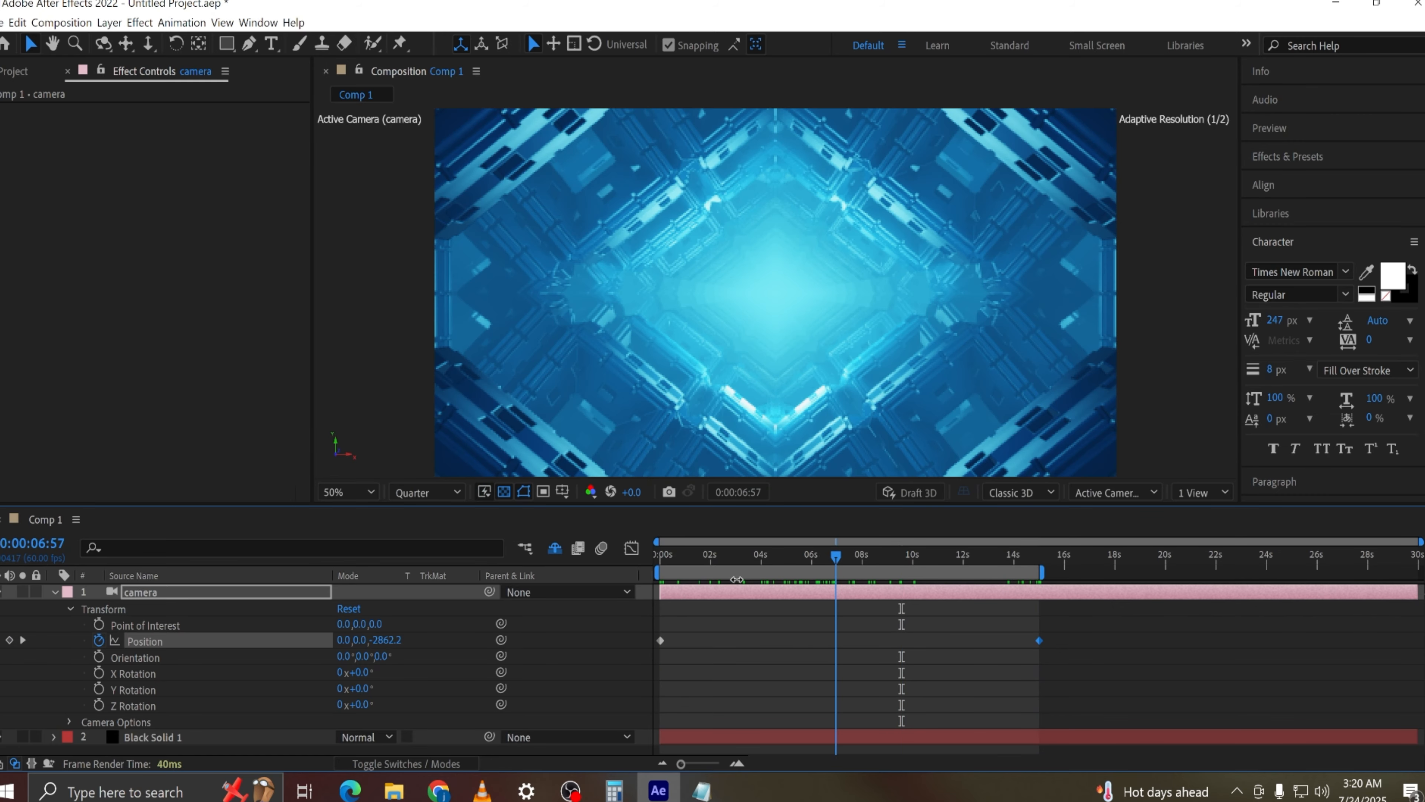
Set the Cubic Fractal scene's Fog on Black Solid 1 to 333 and scrub through the timeline to check it
click(54, 592)
click(158, 609)
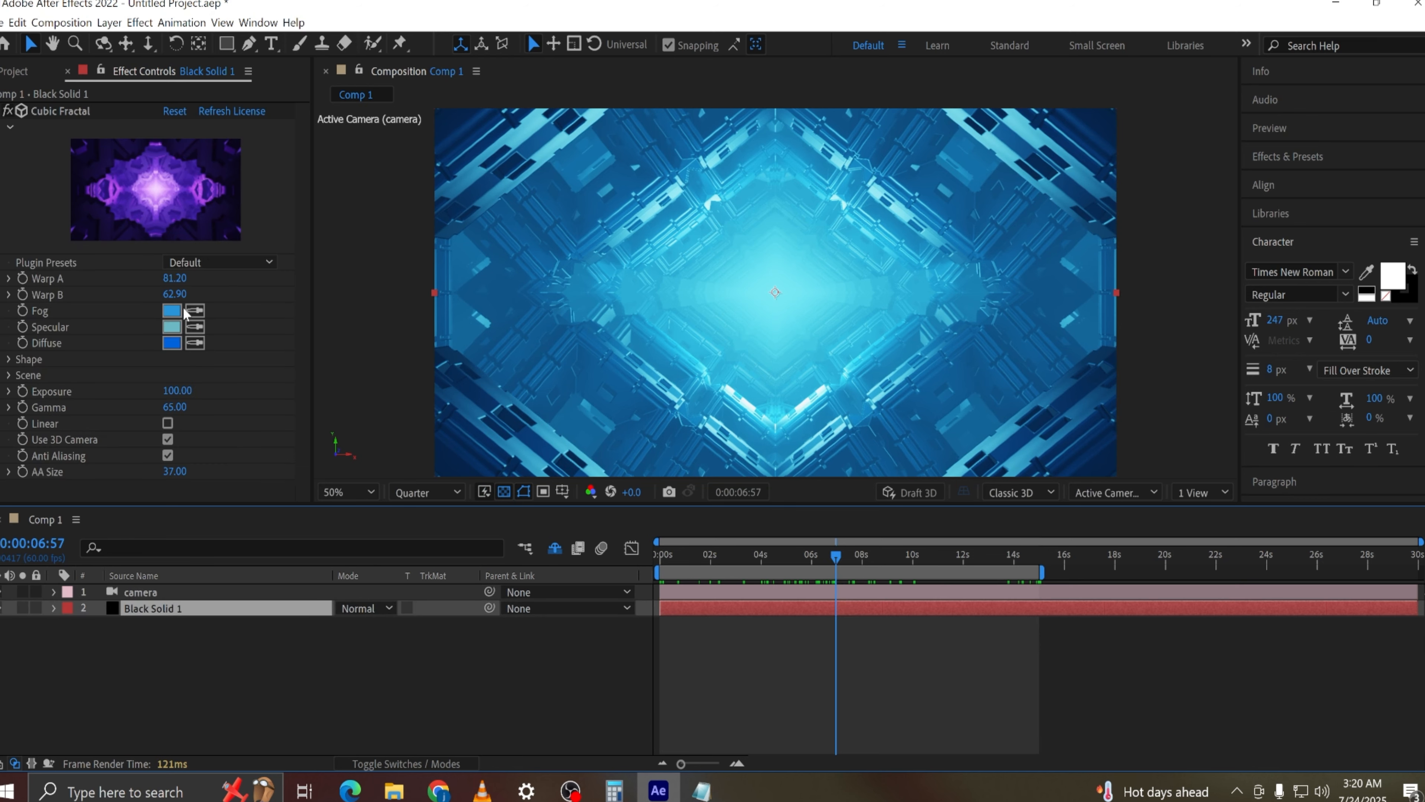
click(7, 374)
drag(183, 394, 251, 406)
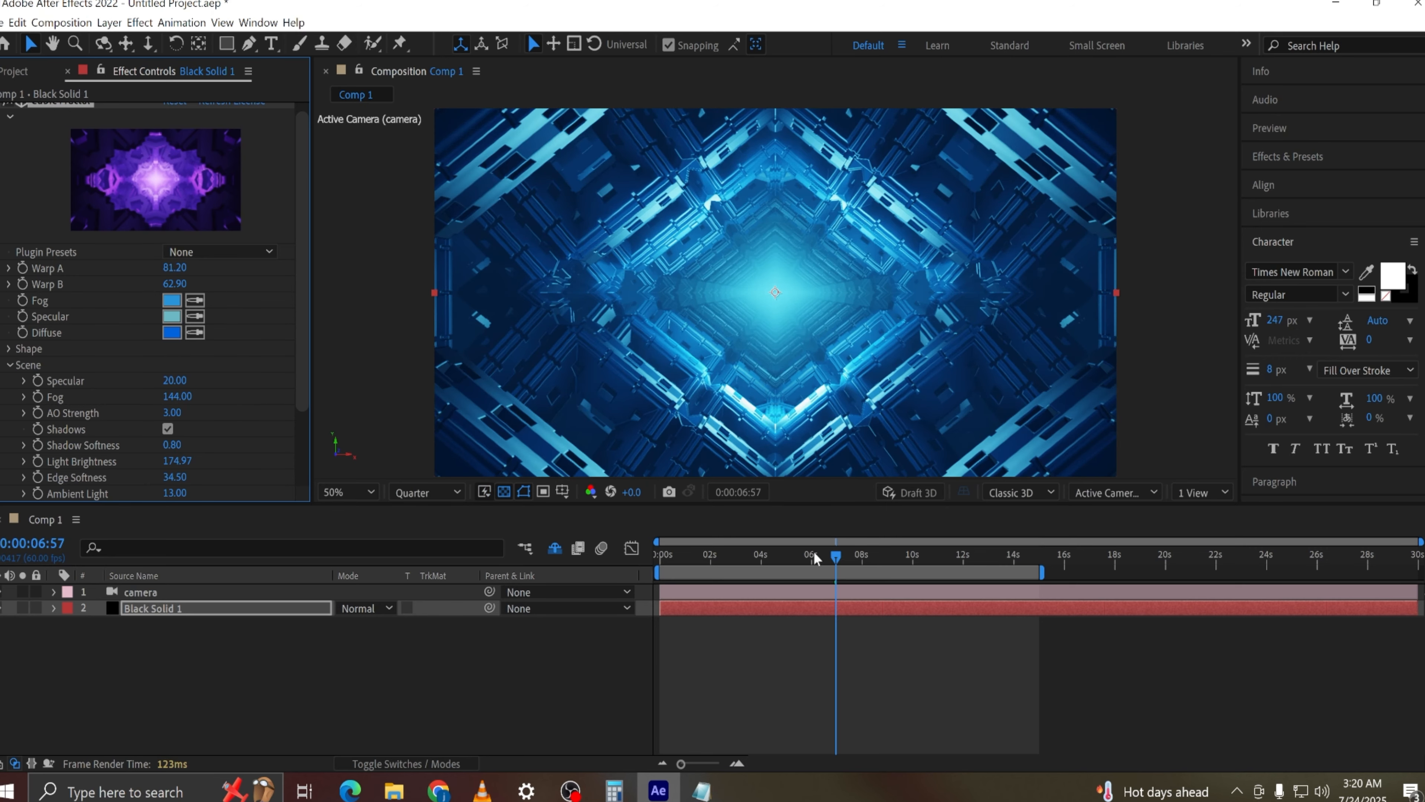
drag(840, 568, 936, 560)
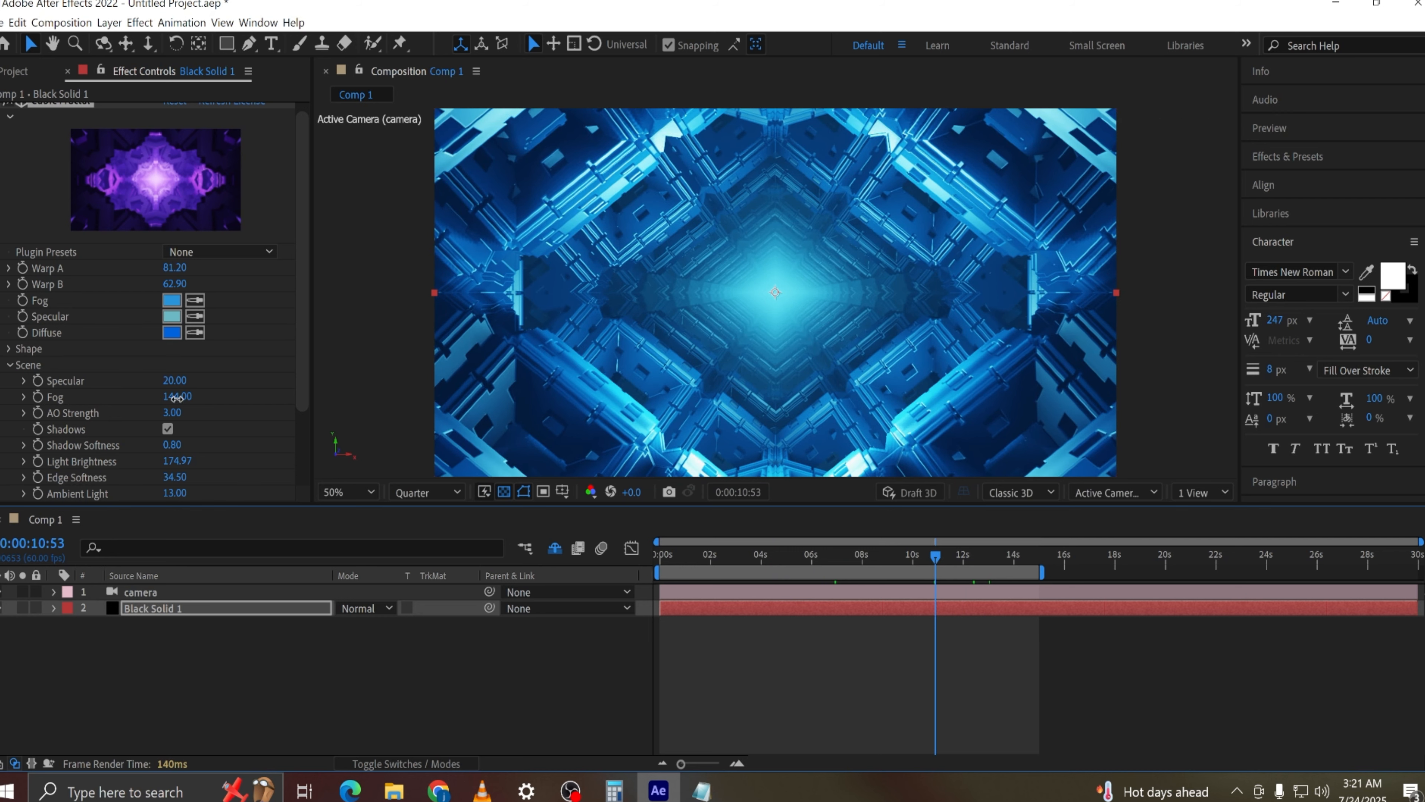
drag(177, 398, 505, 443)
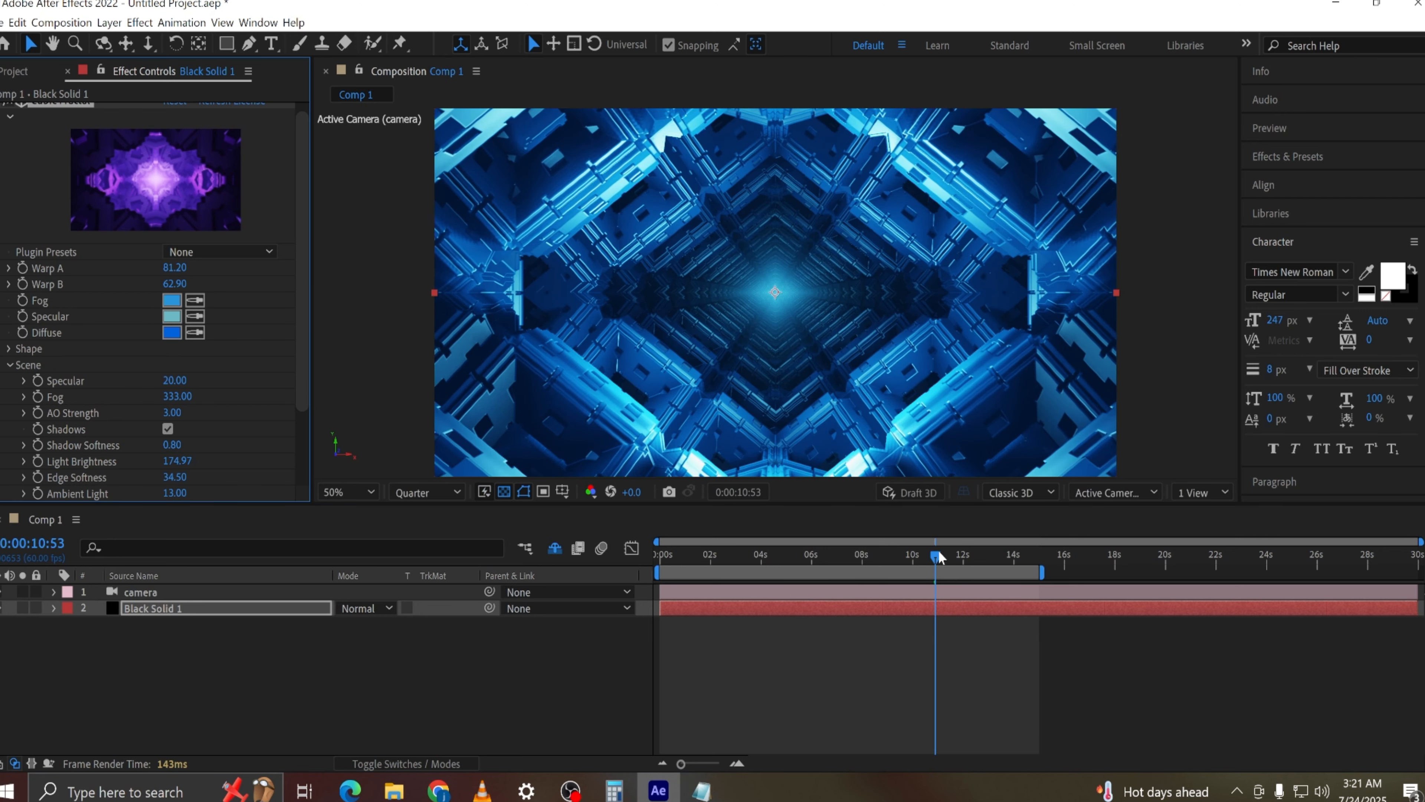
drag(938, 556, 617, 557)
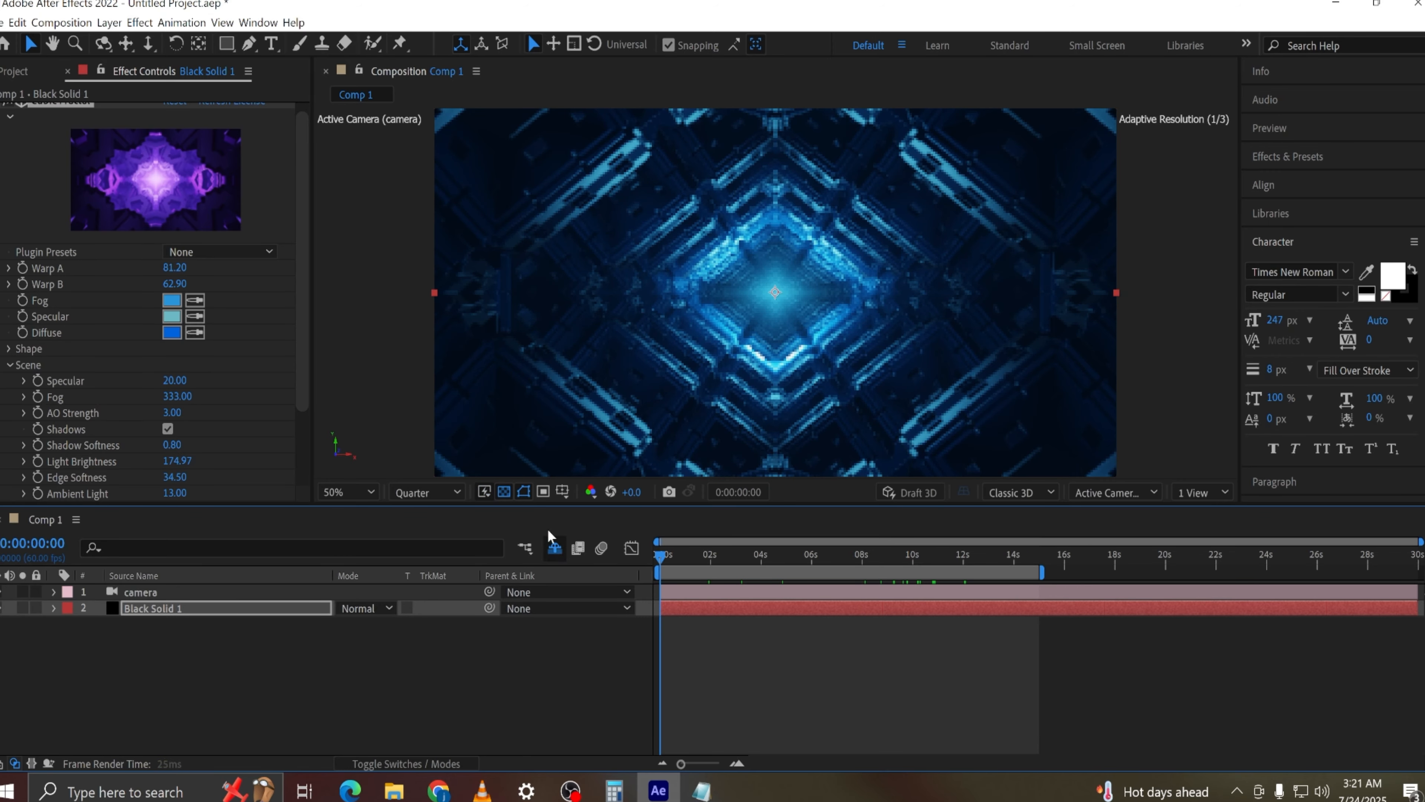
Start keyframing the camera's Z Rotation at 0:00:00:00 with 0x+0.0°, undoing a trial rotation of 32°
click(53, 593)
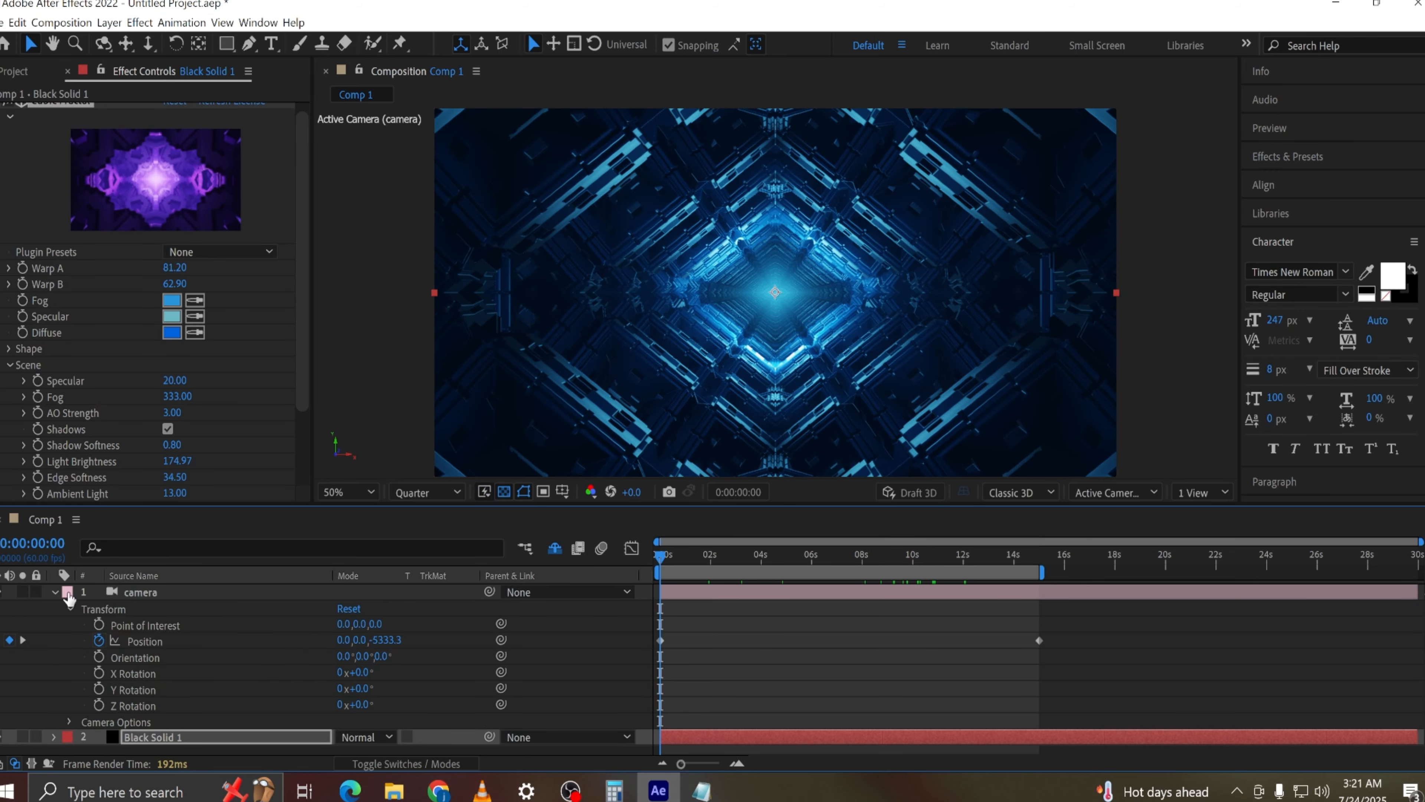
click(69, 609)
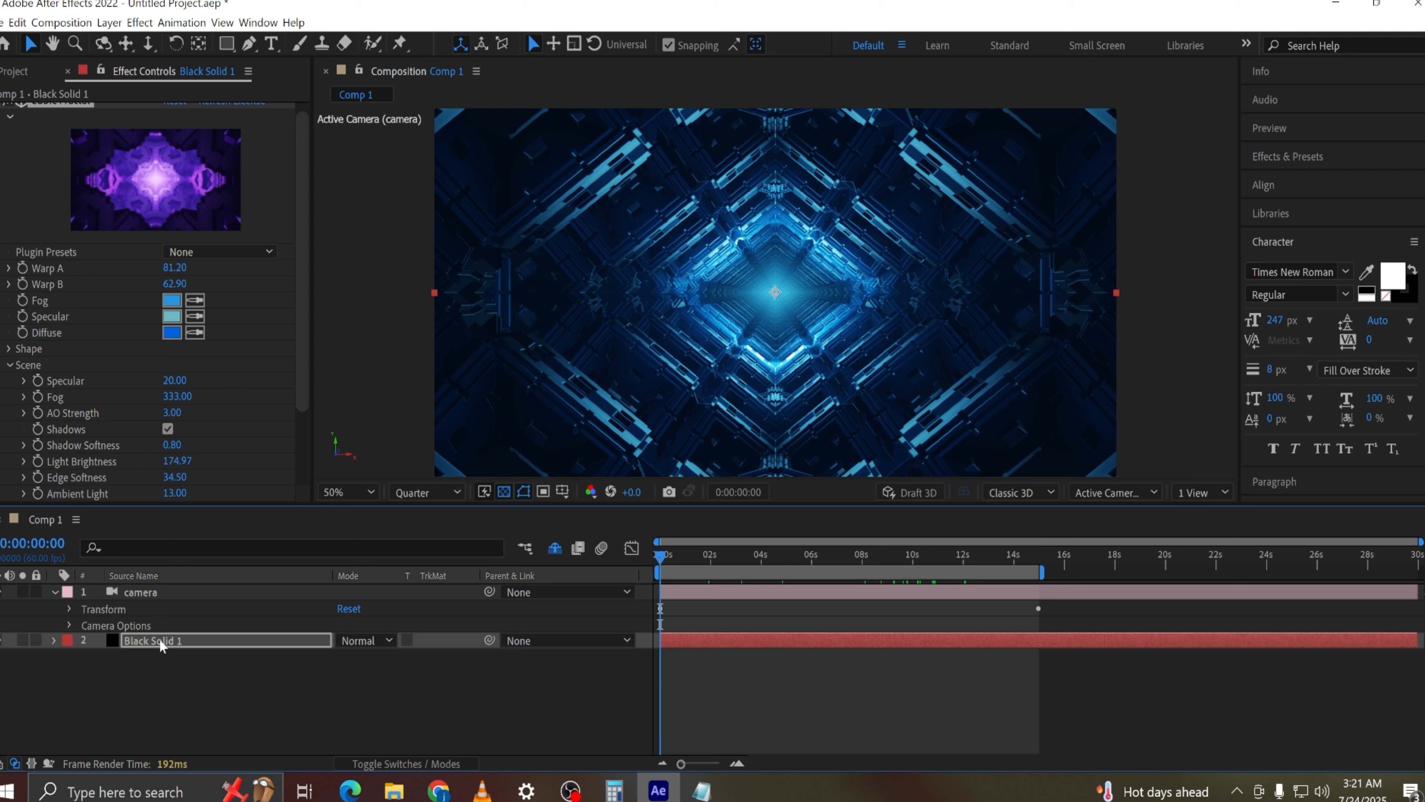
click(71, 609)
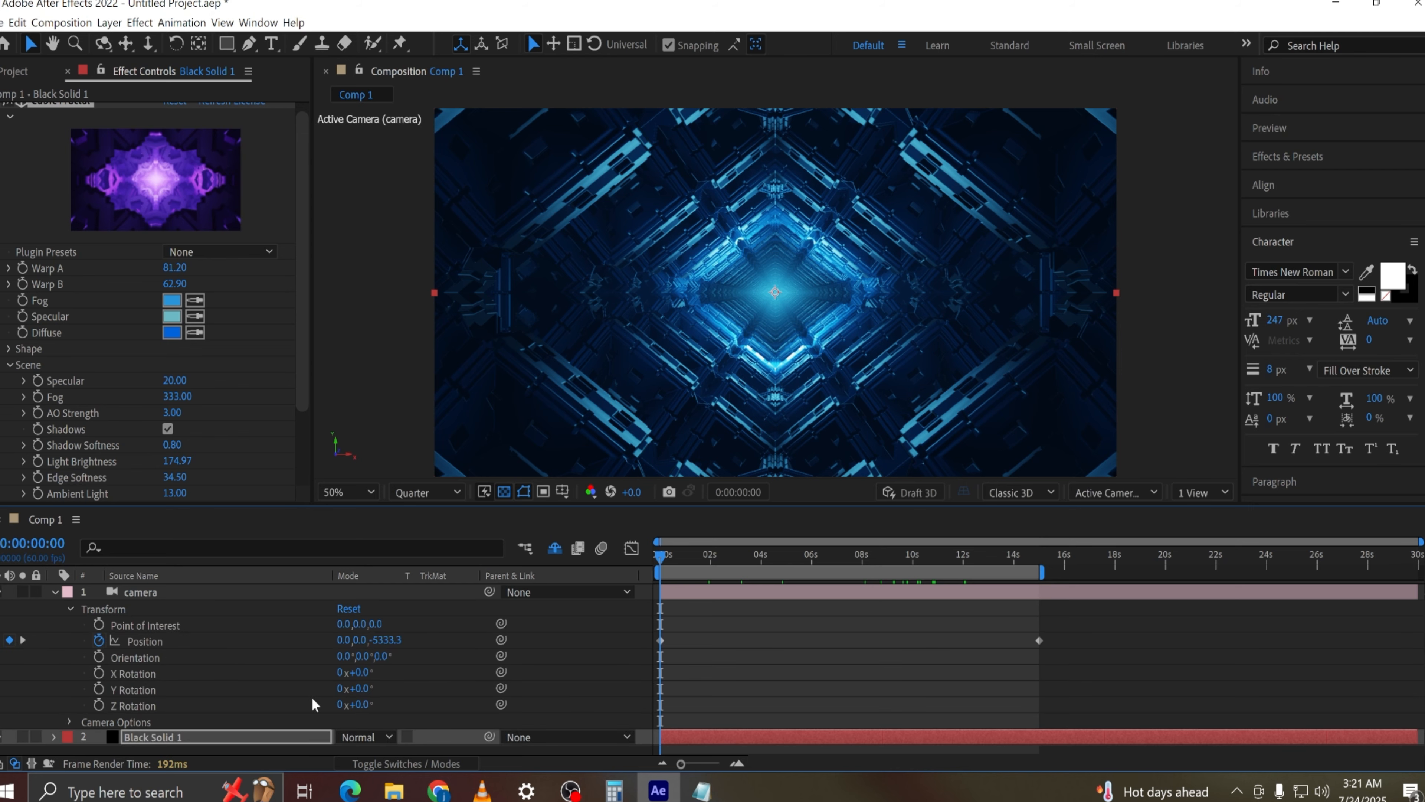
drag(375, 709, 408, 698)
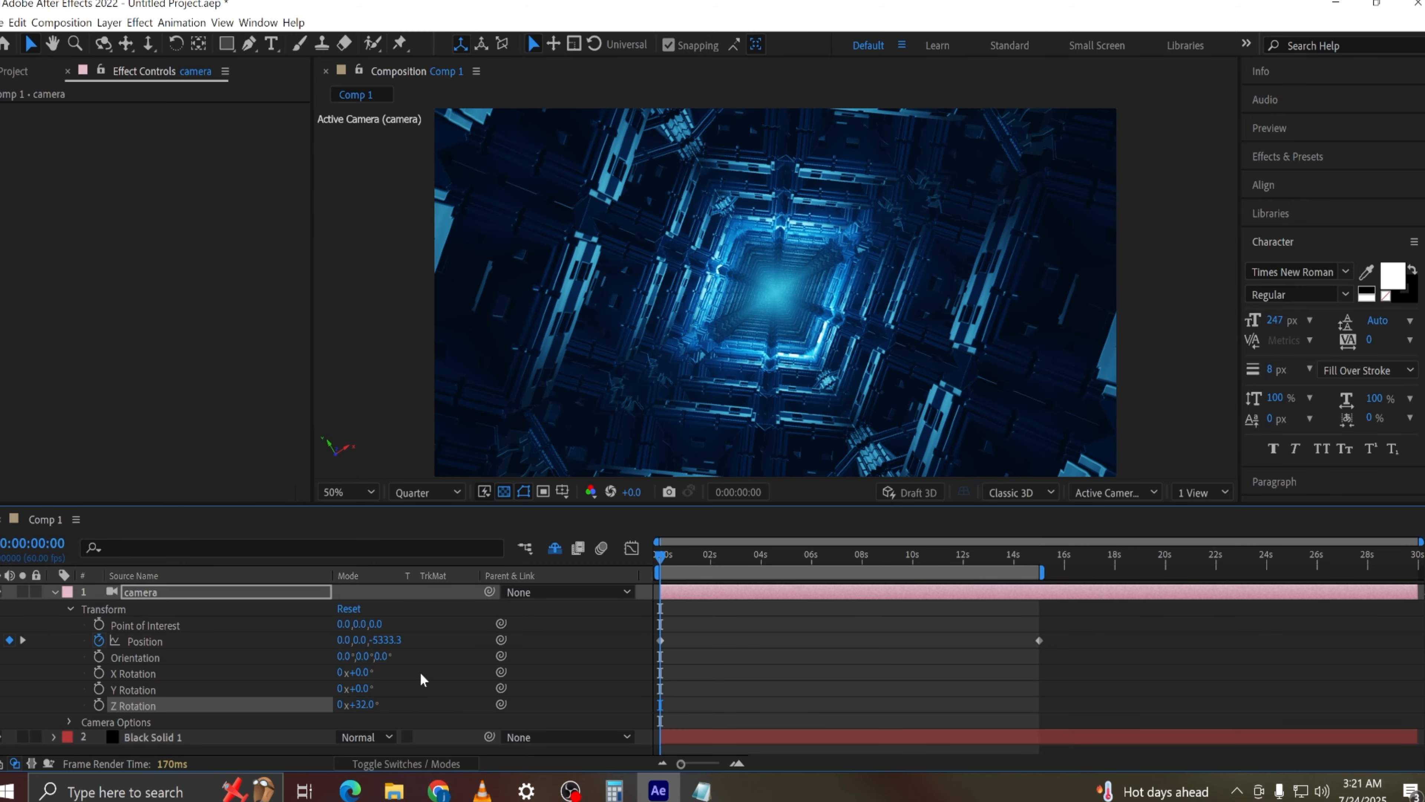
key(ctrl+z)
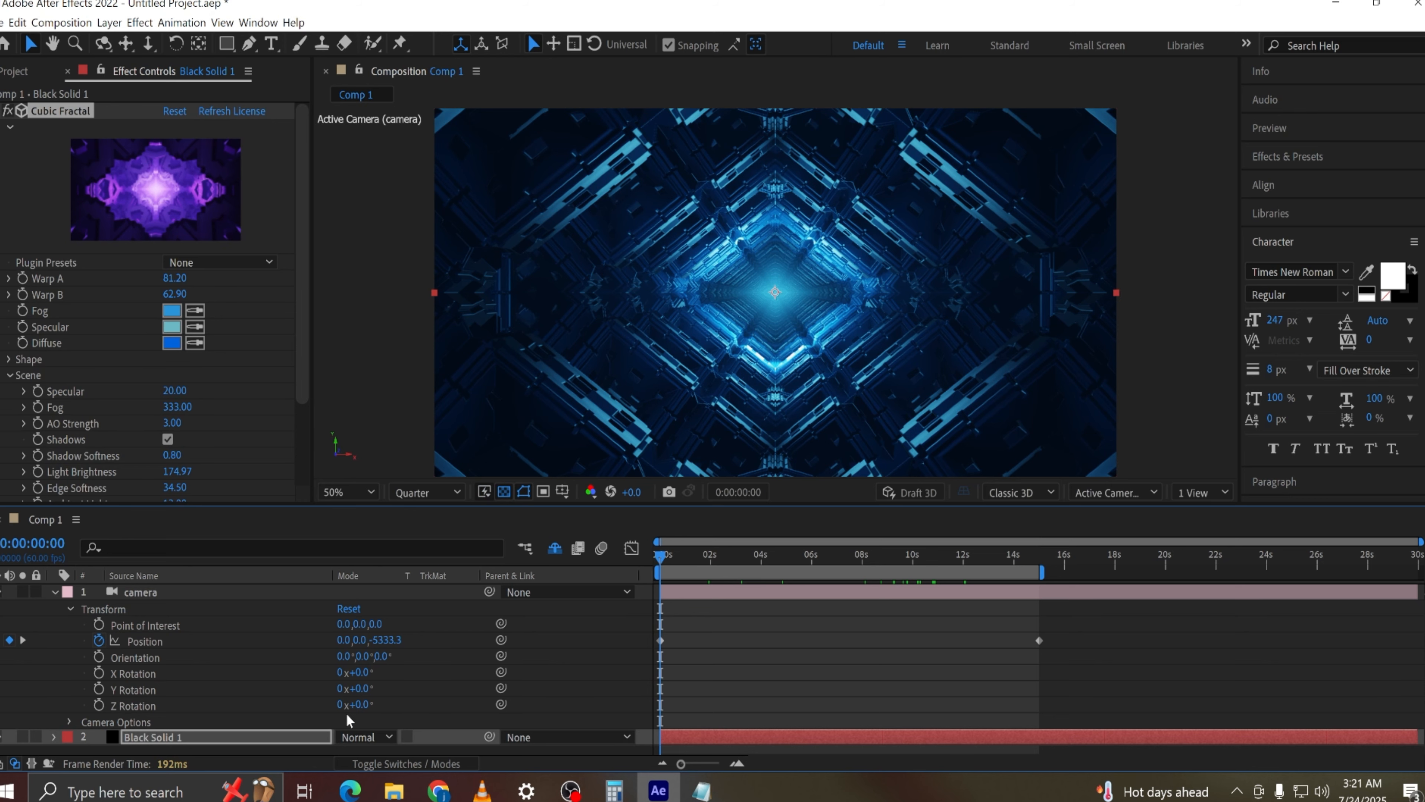
click(99, 705)
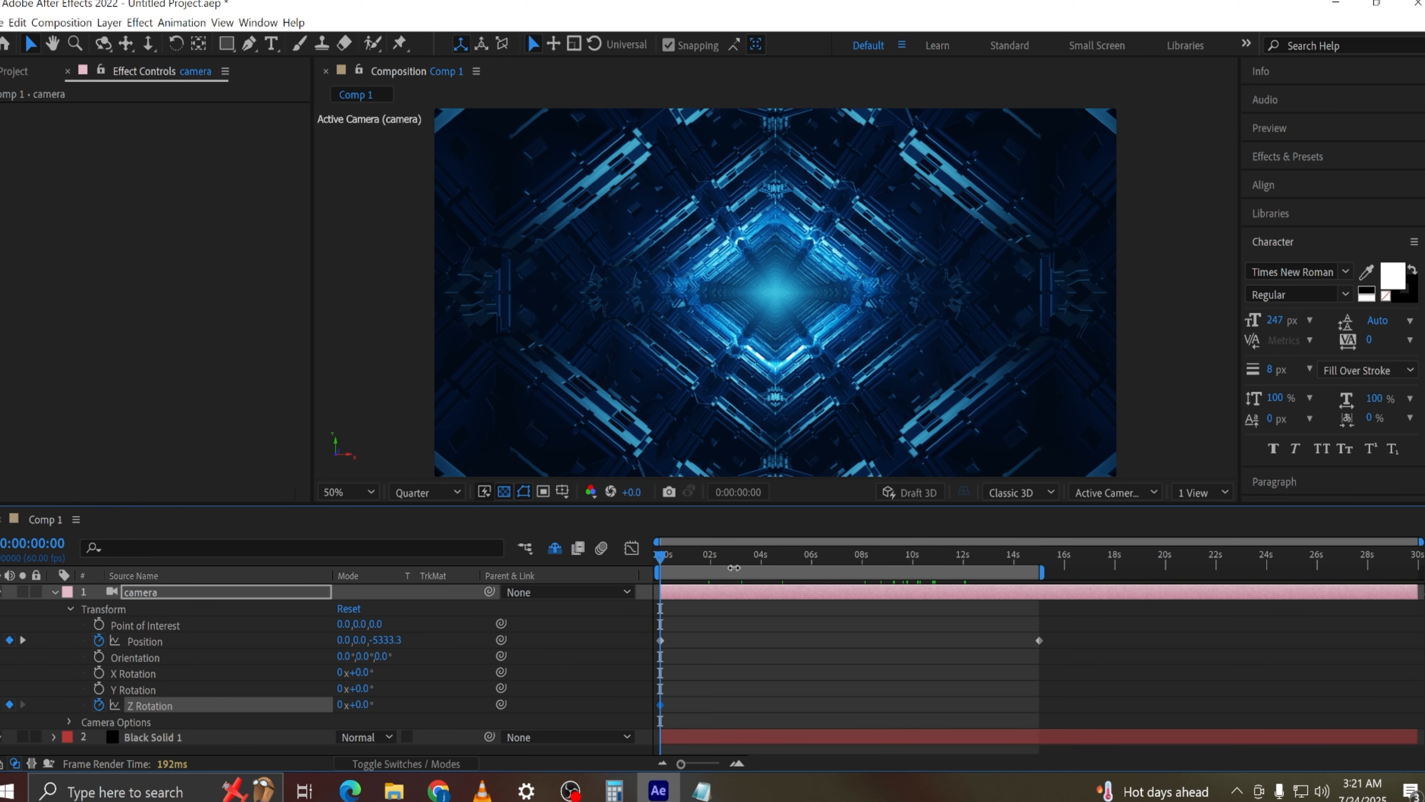
Set the camera's Z Rotation at 0:00:15:00 to 1 revolution, then try adding degrees and undo that addition
drag(660, 555, 1043, 555)
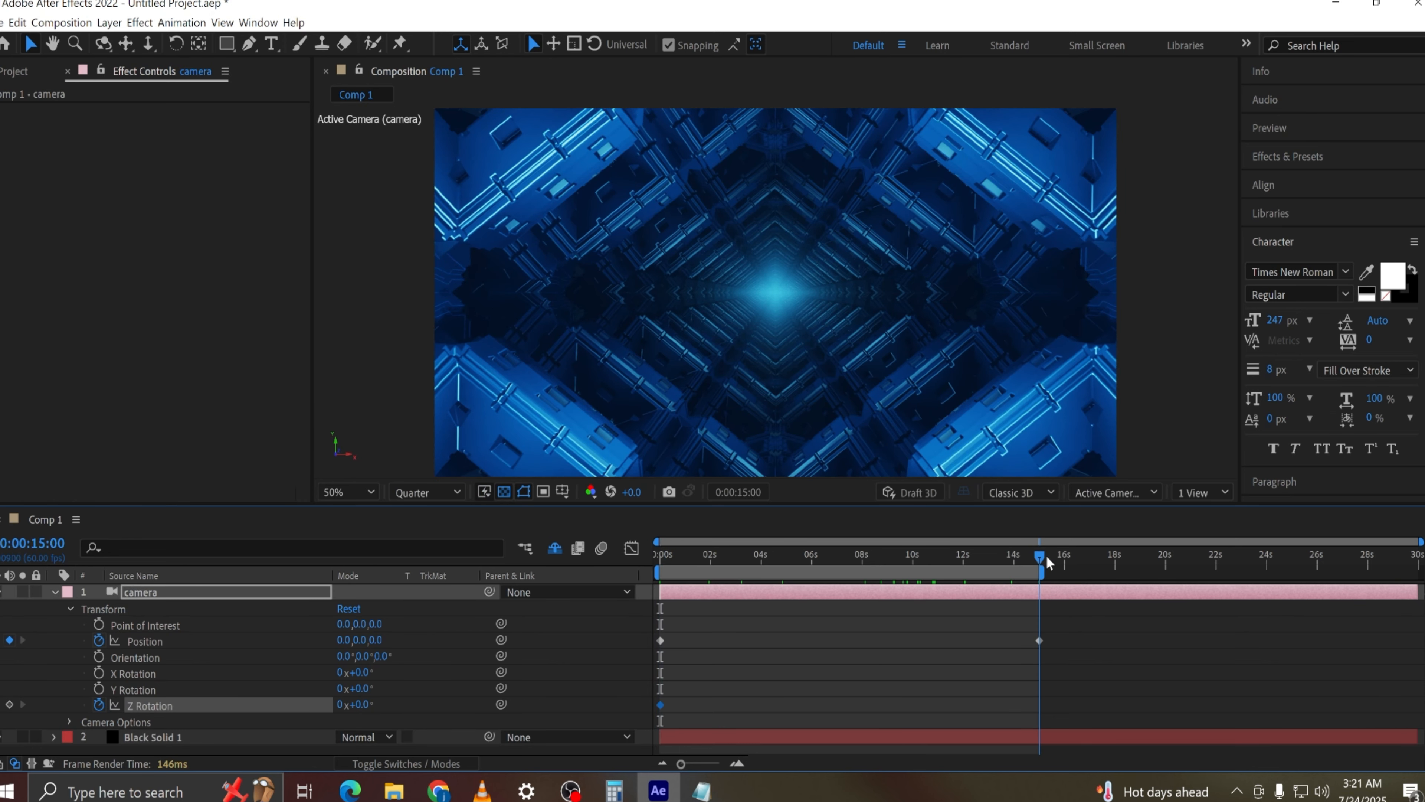
click(341, 705)
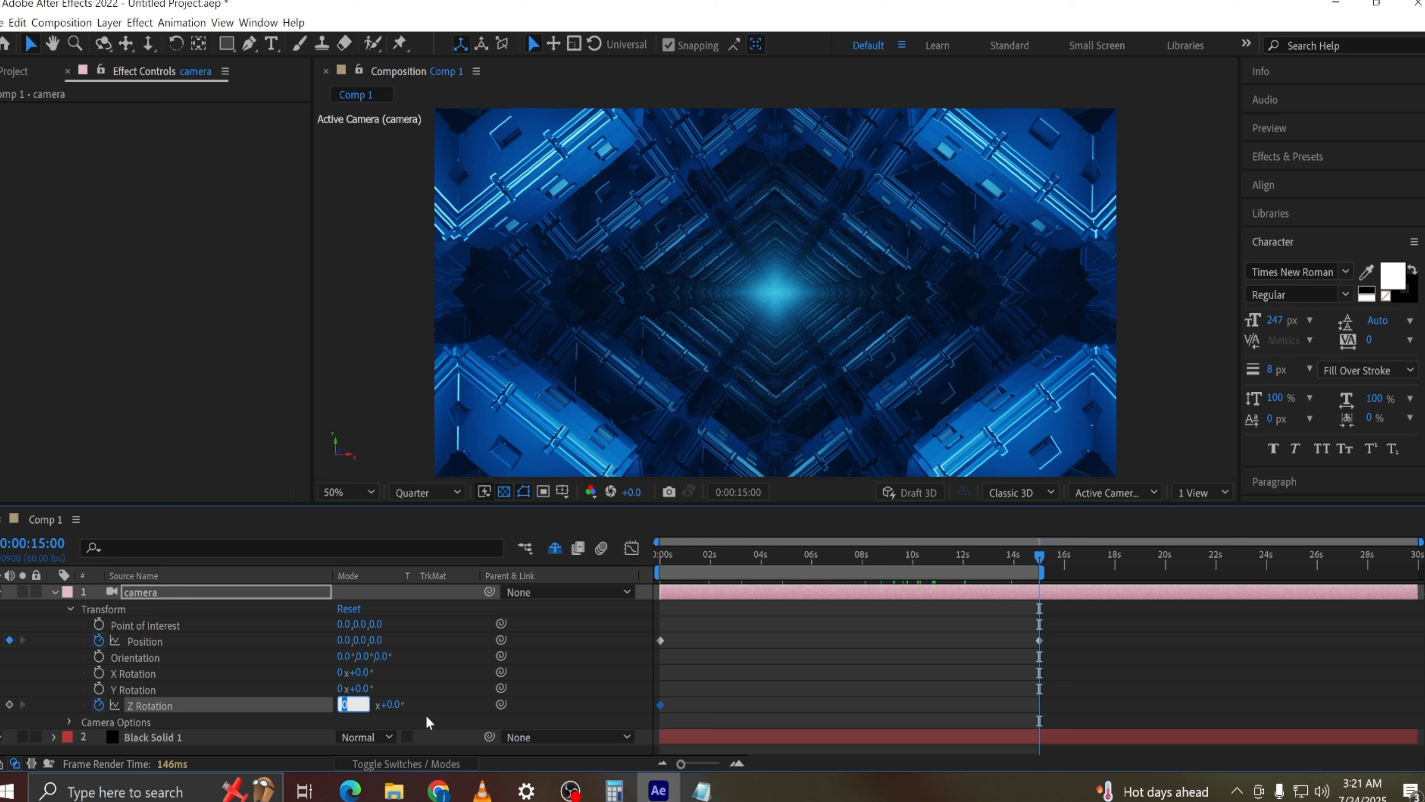
text(1)
key(Return)
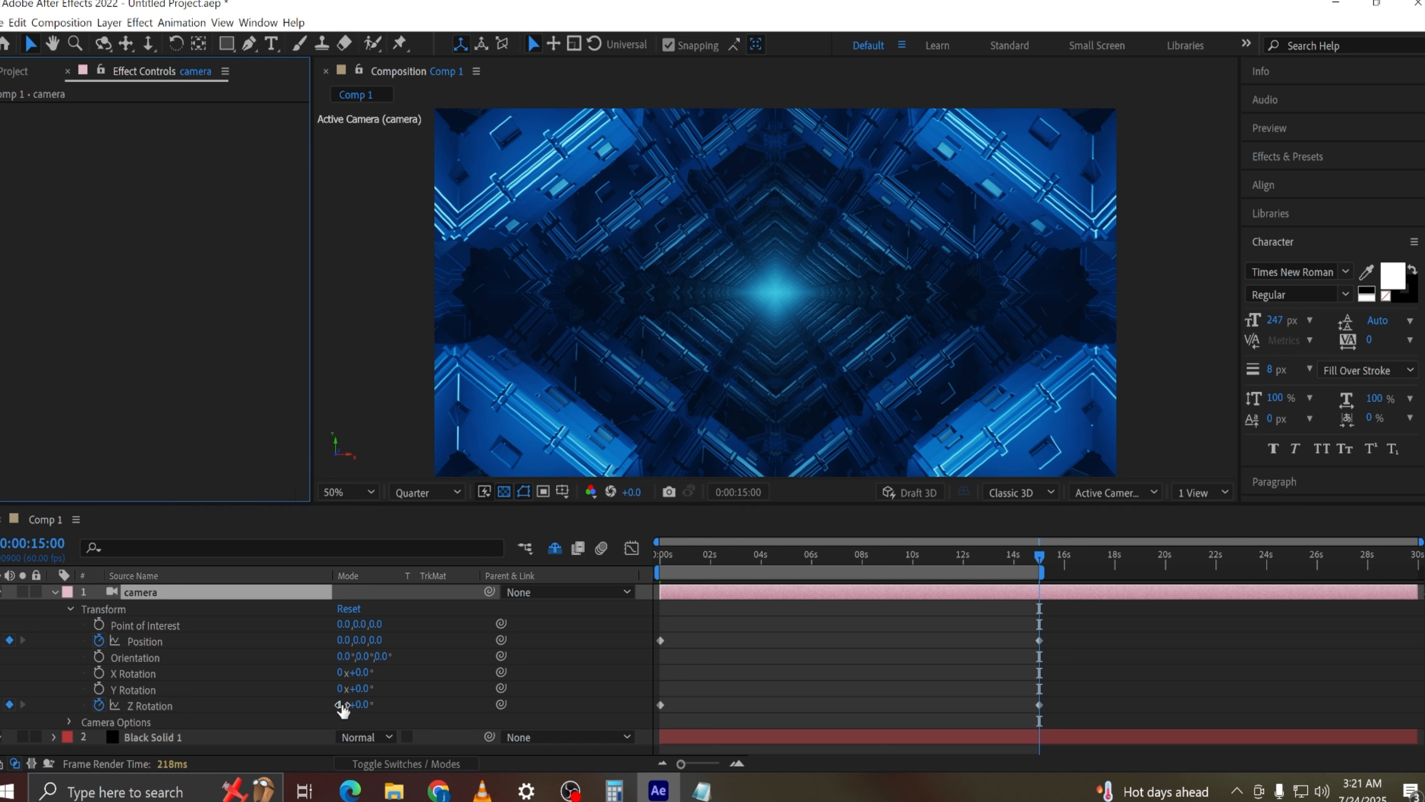
drag(362, 710, 449, 701)
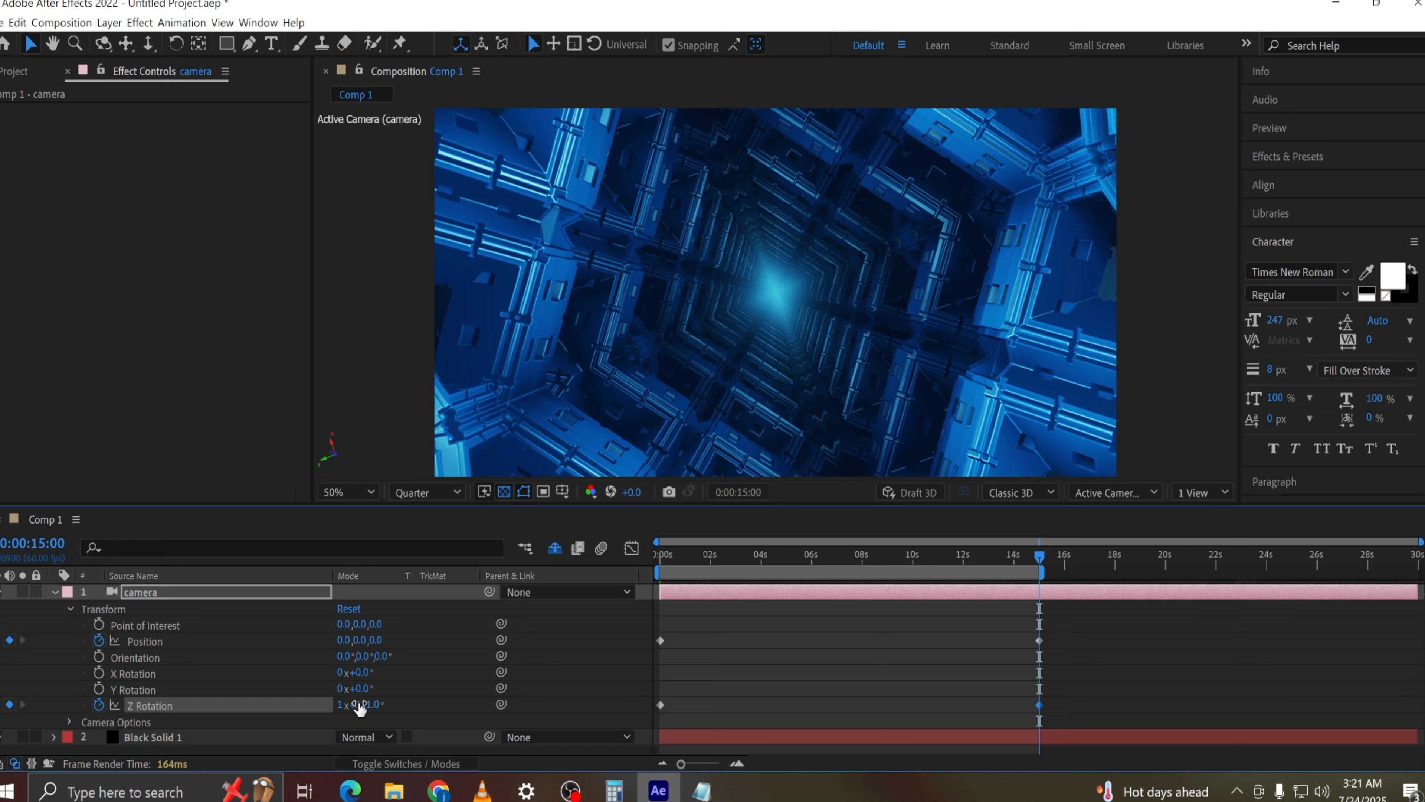
key(ctrl+z)
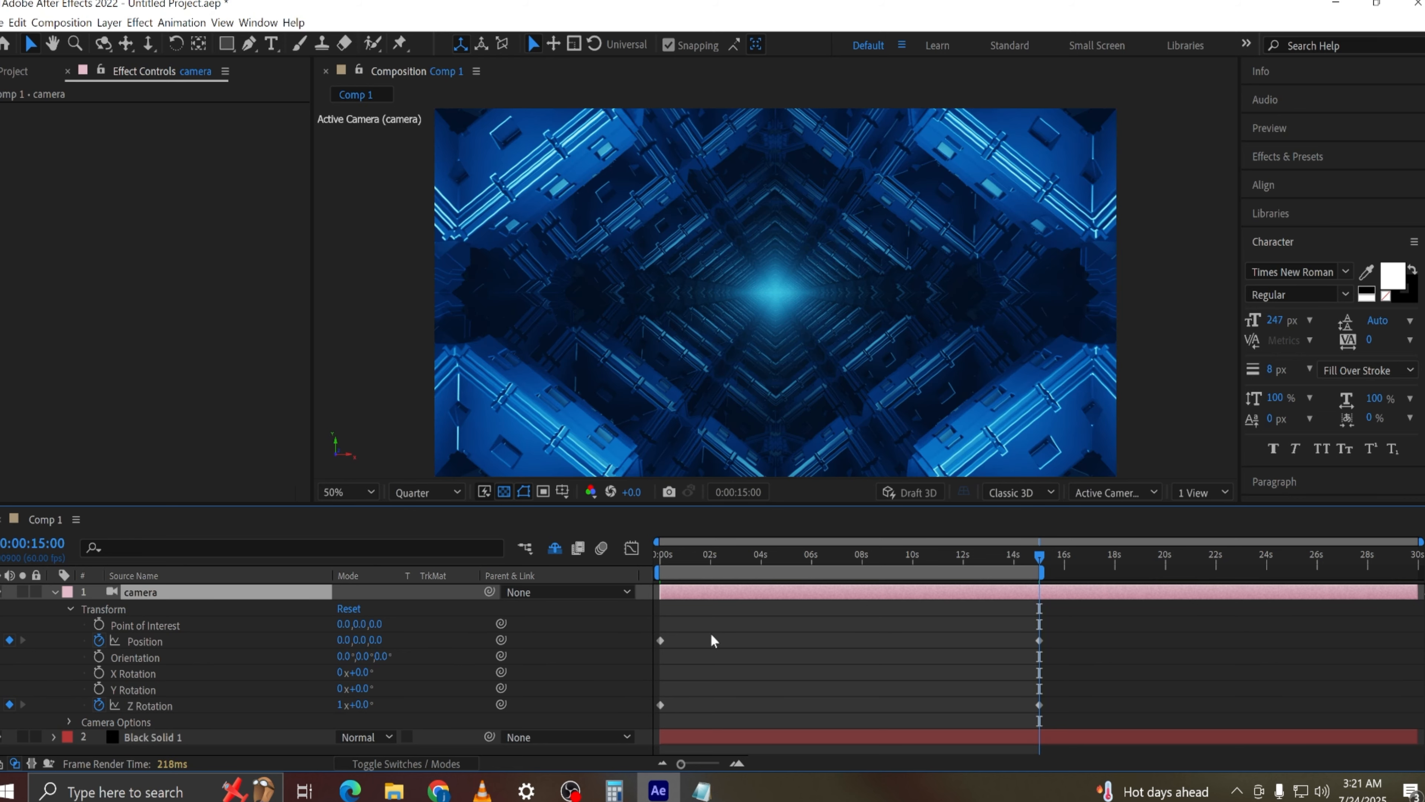
Set the camera's Z Rotation keyframe at 0:00:15:00 to 180 revolutions
drag(733, 566, 1033, 604)
click(342, 705)
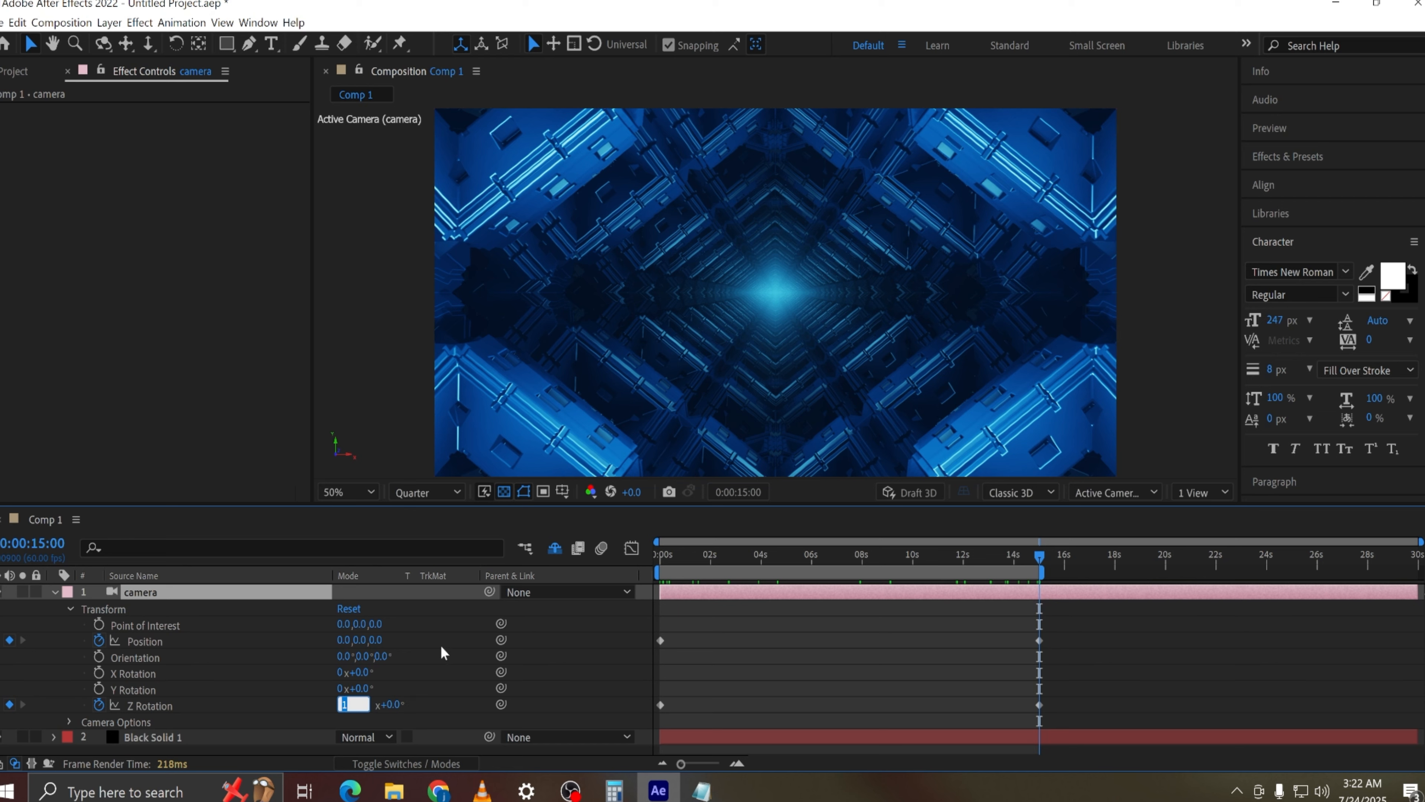
text(180)
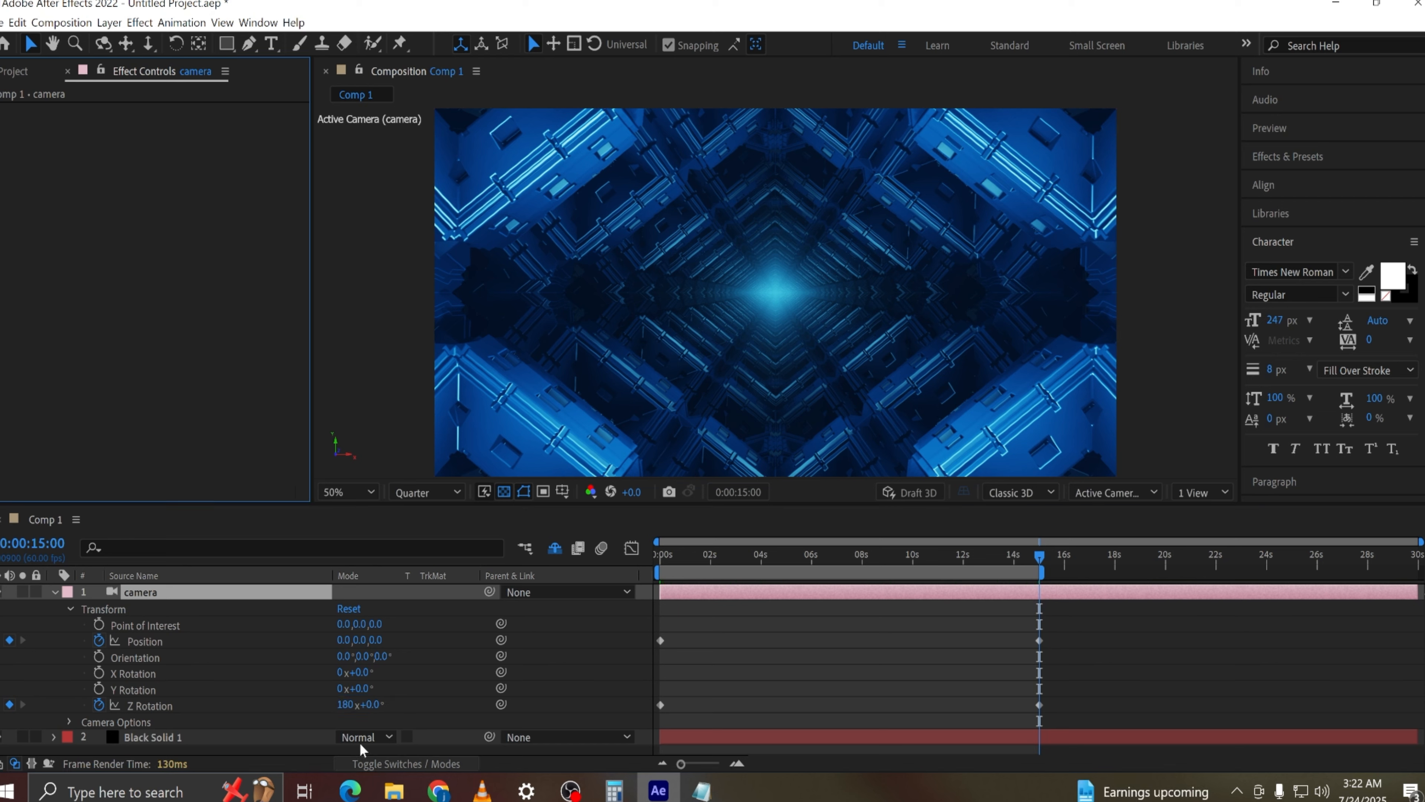
Preview the camera's rotation from the start of the composition and scrub to 0:00:15:00 to check its speed
click(692, 557)
drag(682, 559, 655, 562)
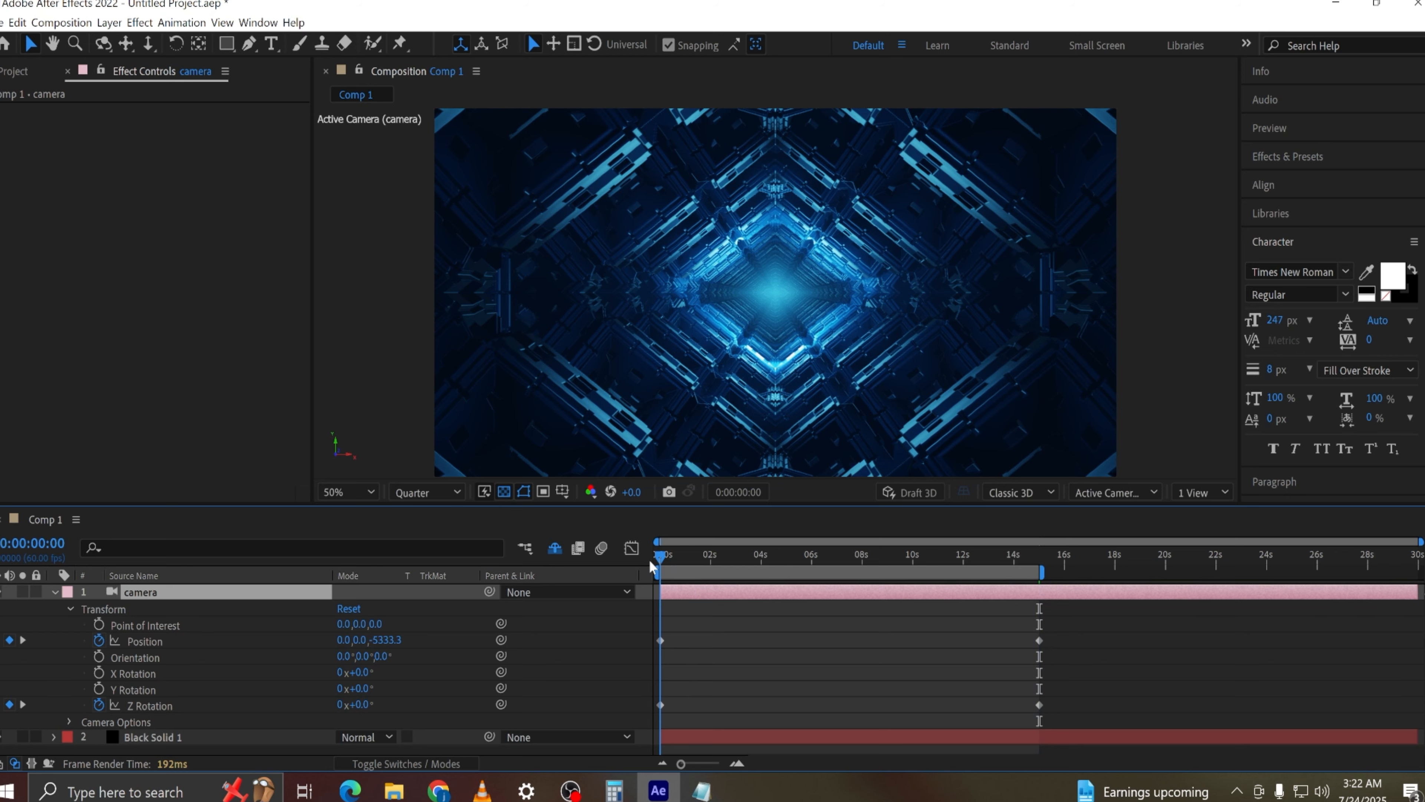
key(space)
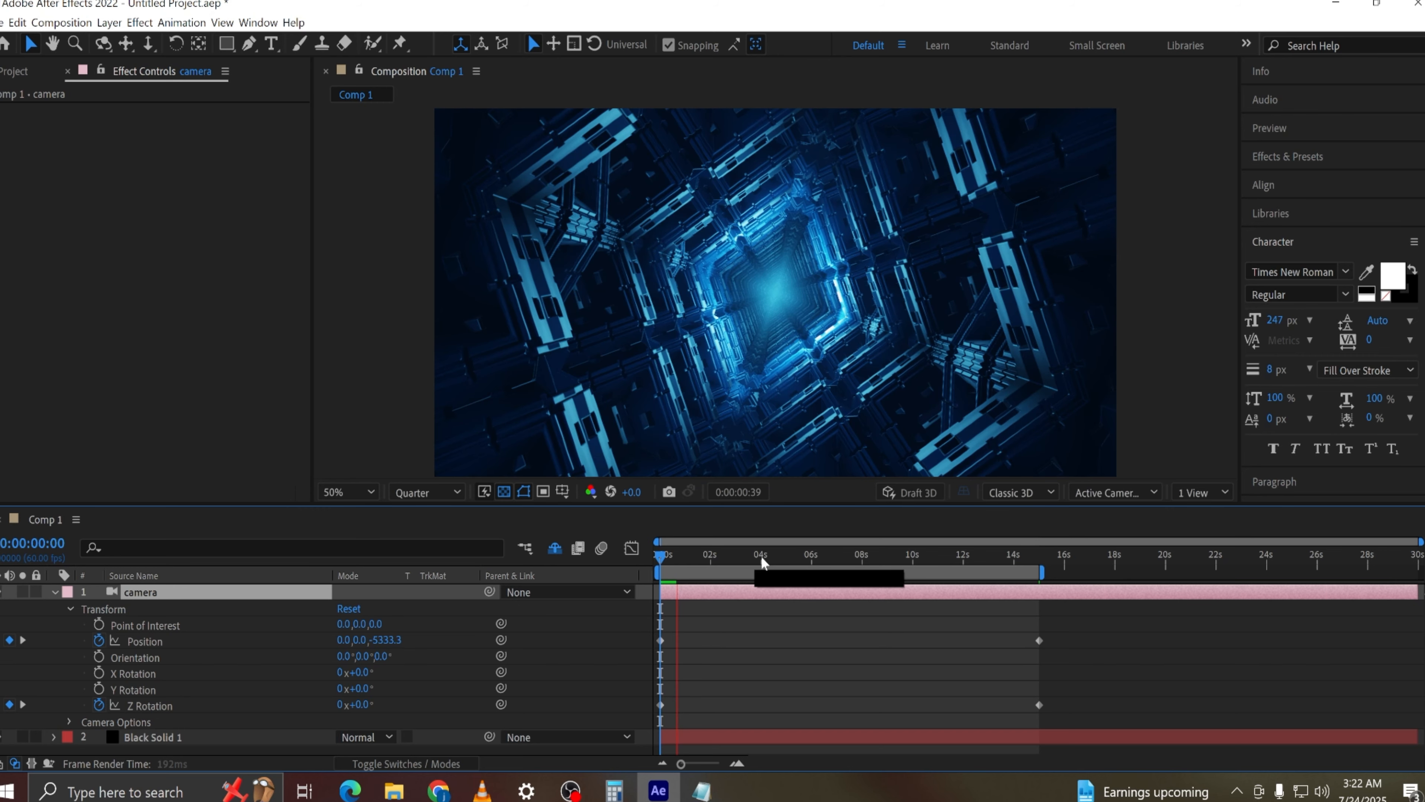
key(space)
drag(742, 562, 661, 556)
key(space)
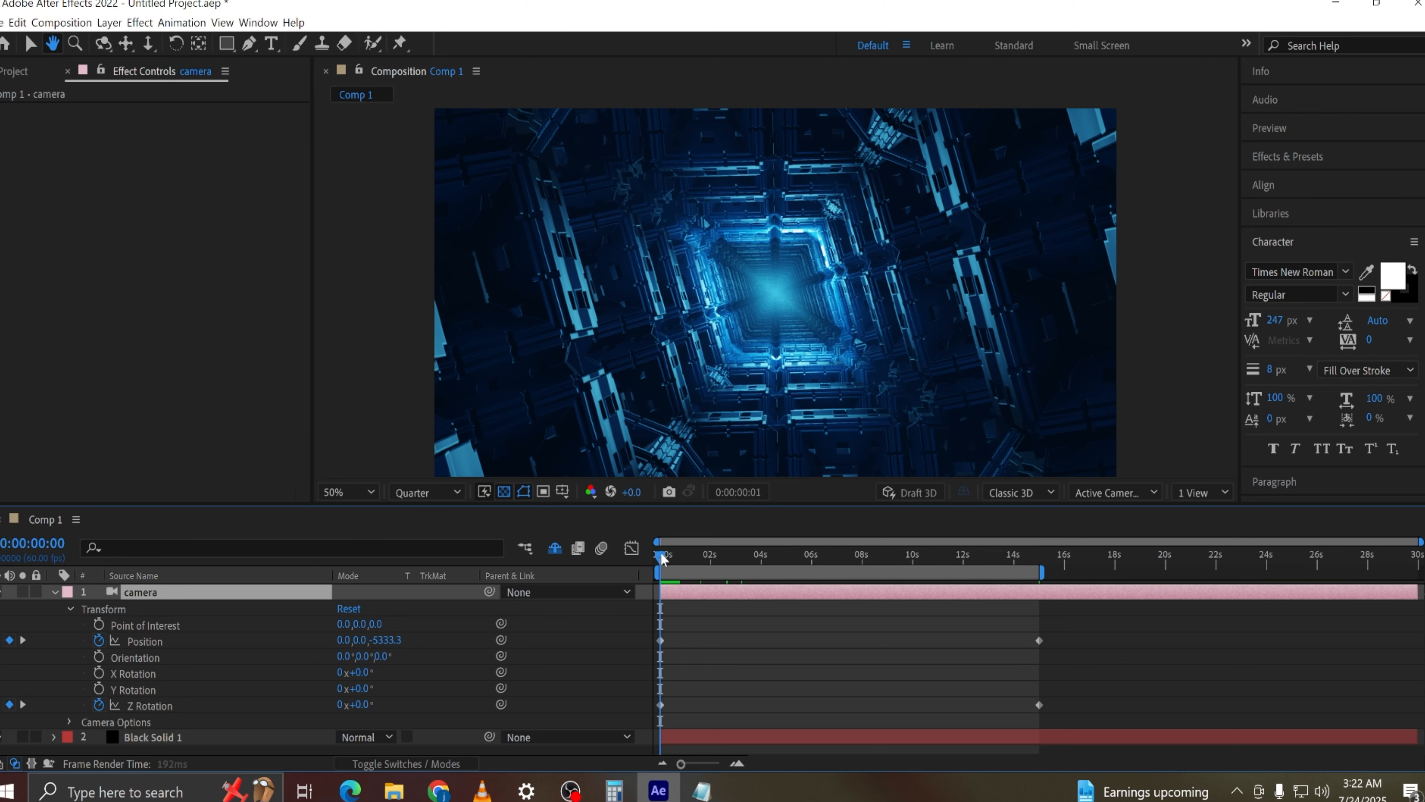
key(space)
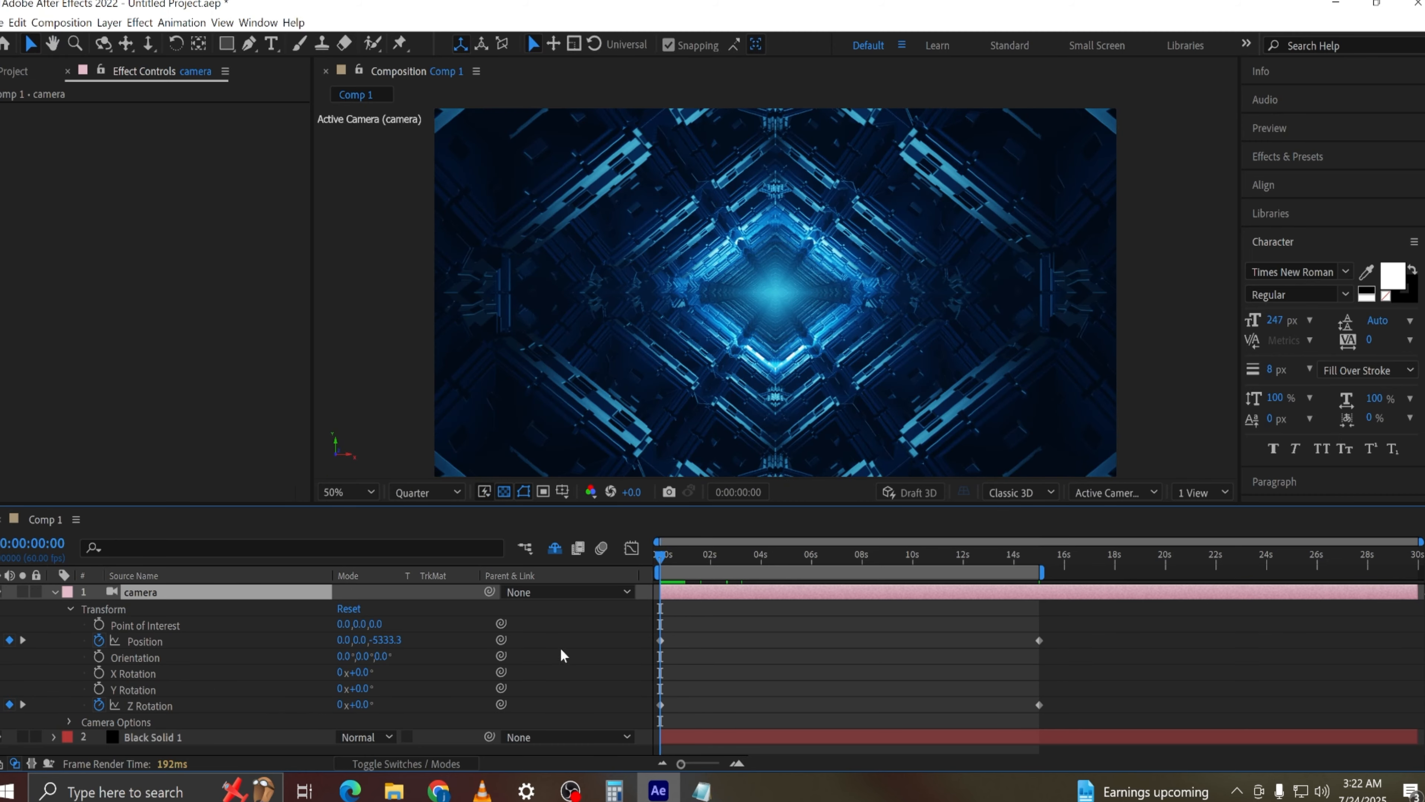
drag(668, 562, 1053, 573)
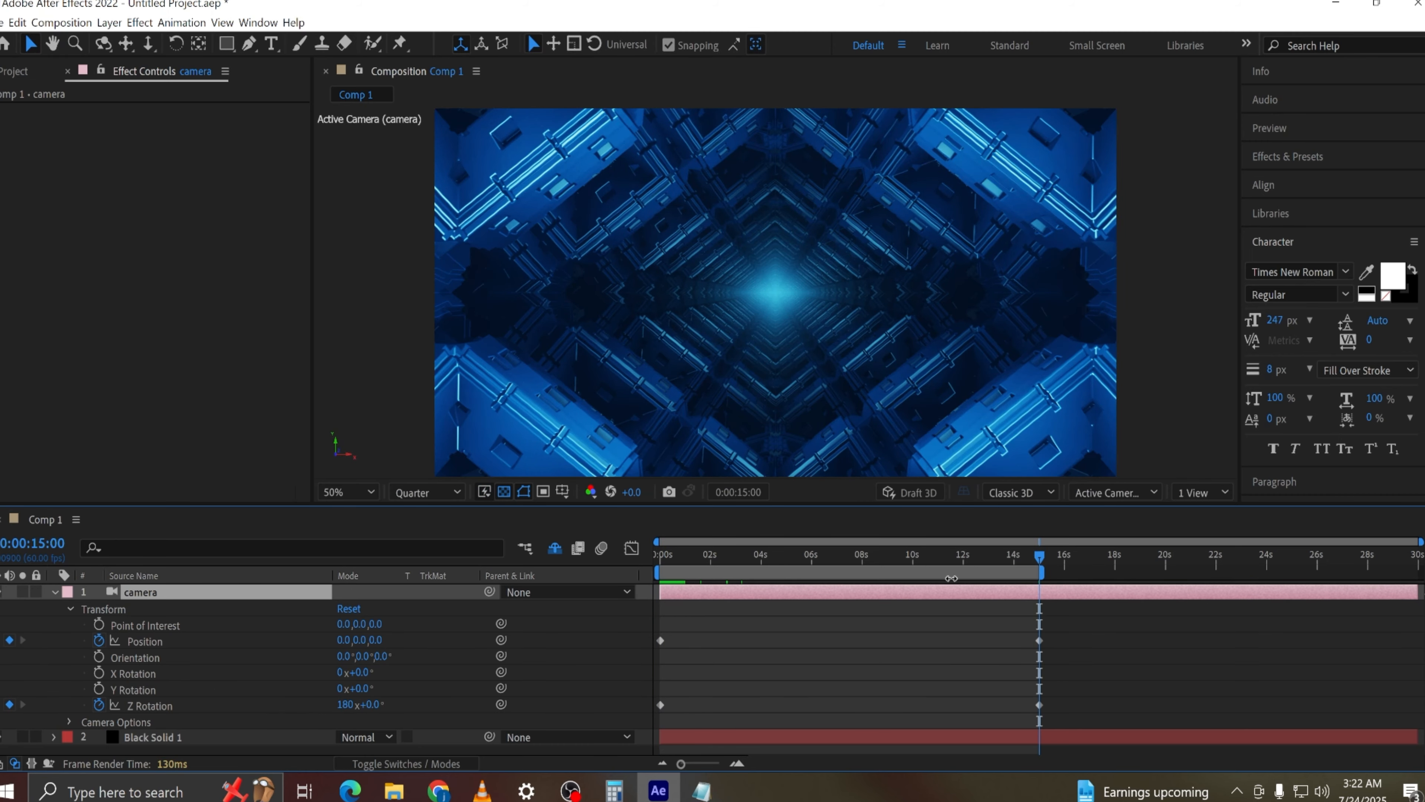
Set the camera's Z Rotation keyframe at 0:00:15:00 to 0x+180.0°
click(349, 705)
text(0)
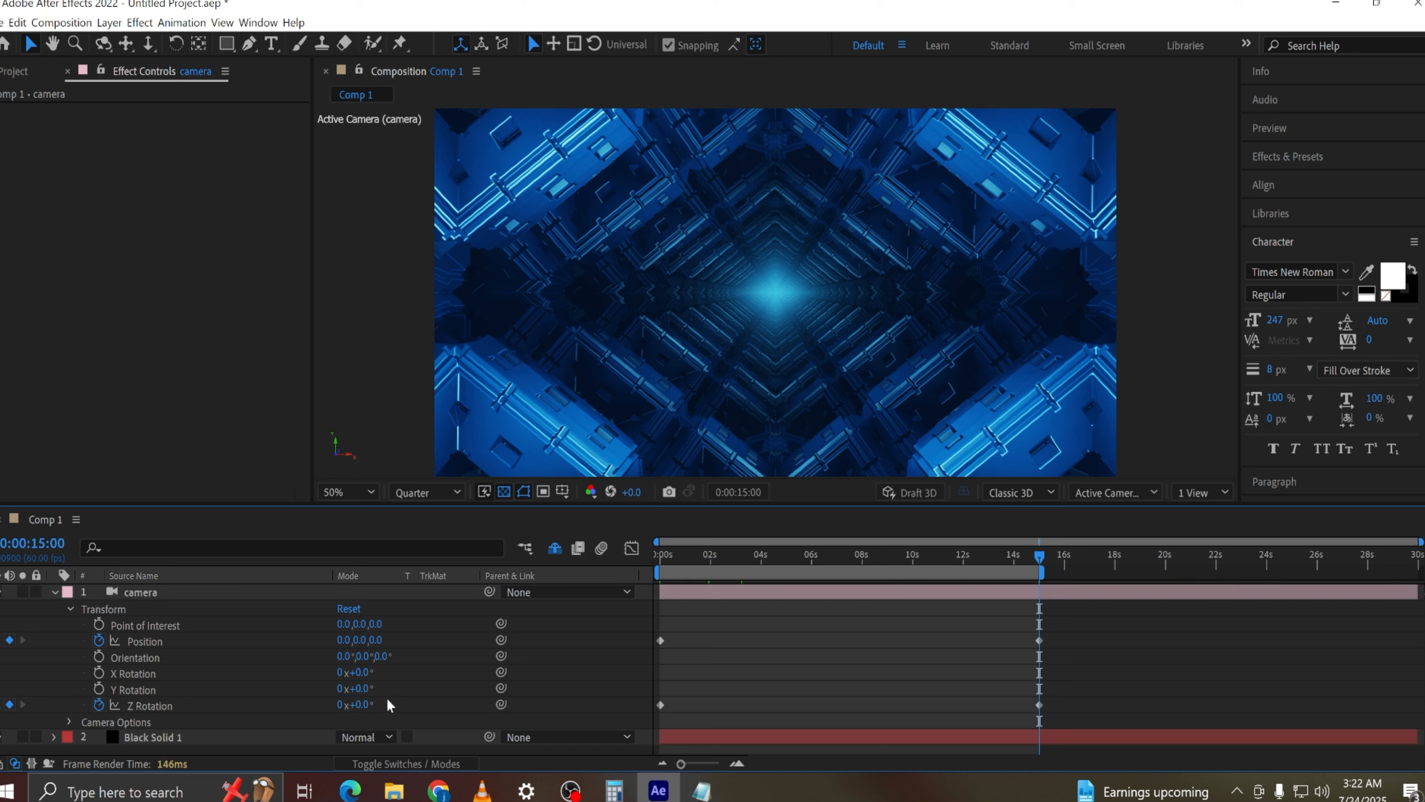
key(Tab)
text(180)
click(198, 350)
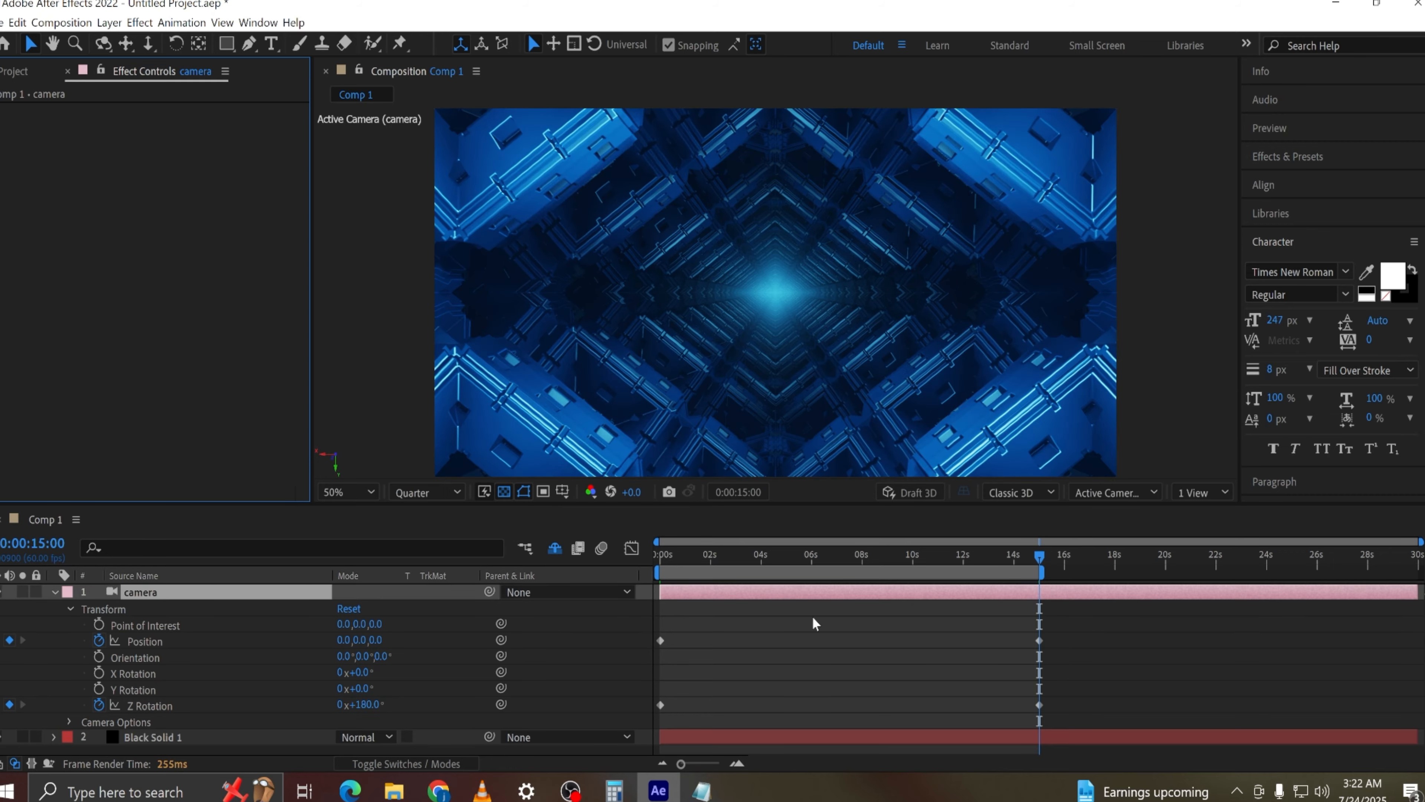
Set the camera's Zoom to 1 pixel in its Camera Options and start keyframing it at 0:00:00:00
drag(733, 561, 566, 576)
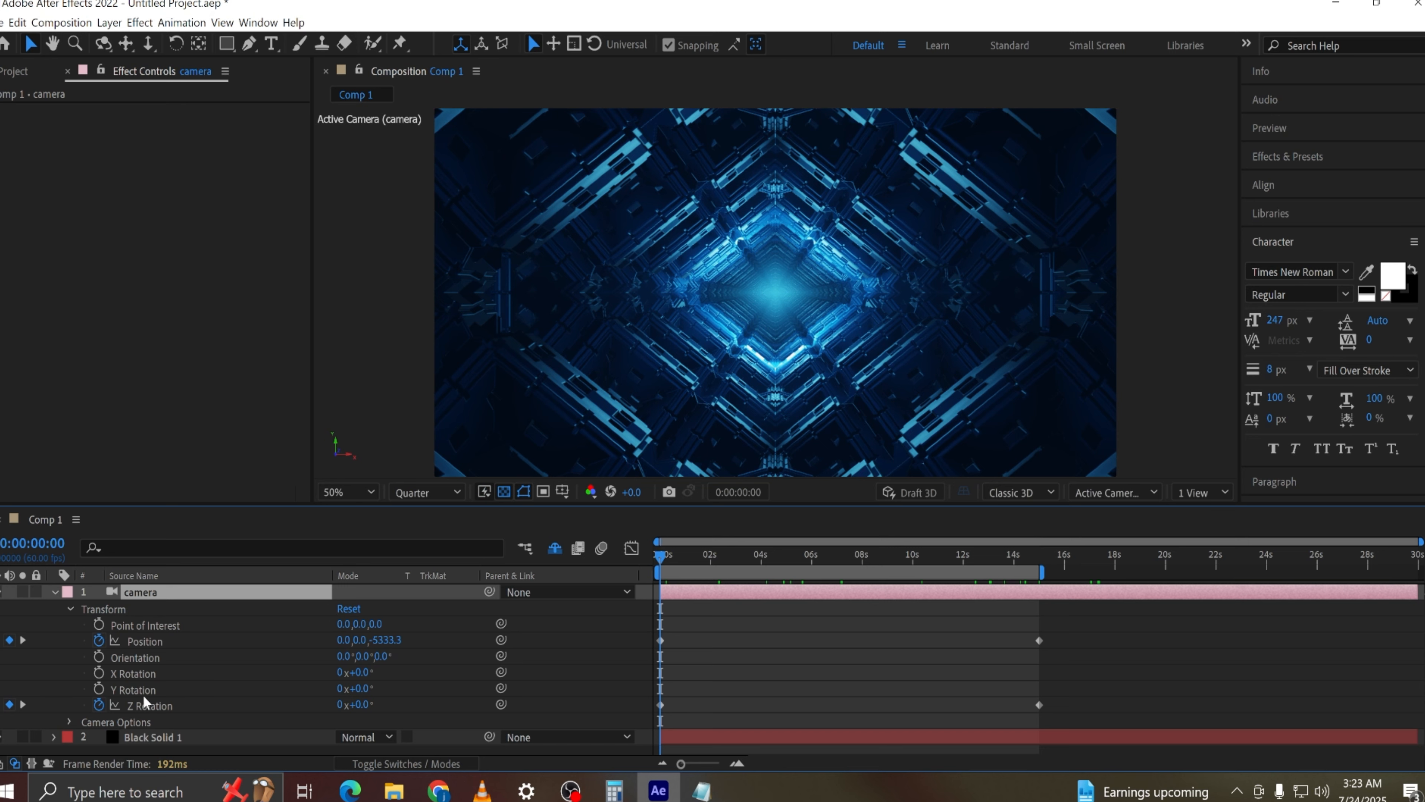
click(54, 592)
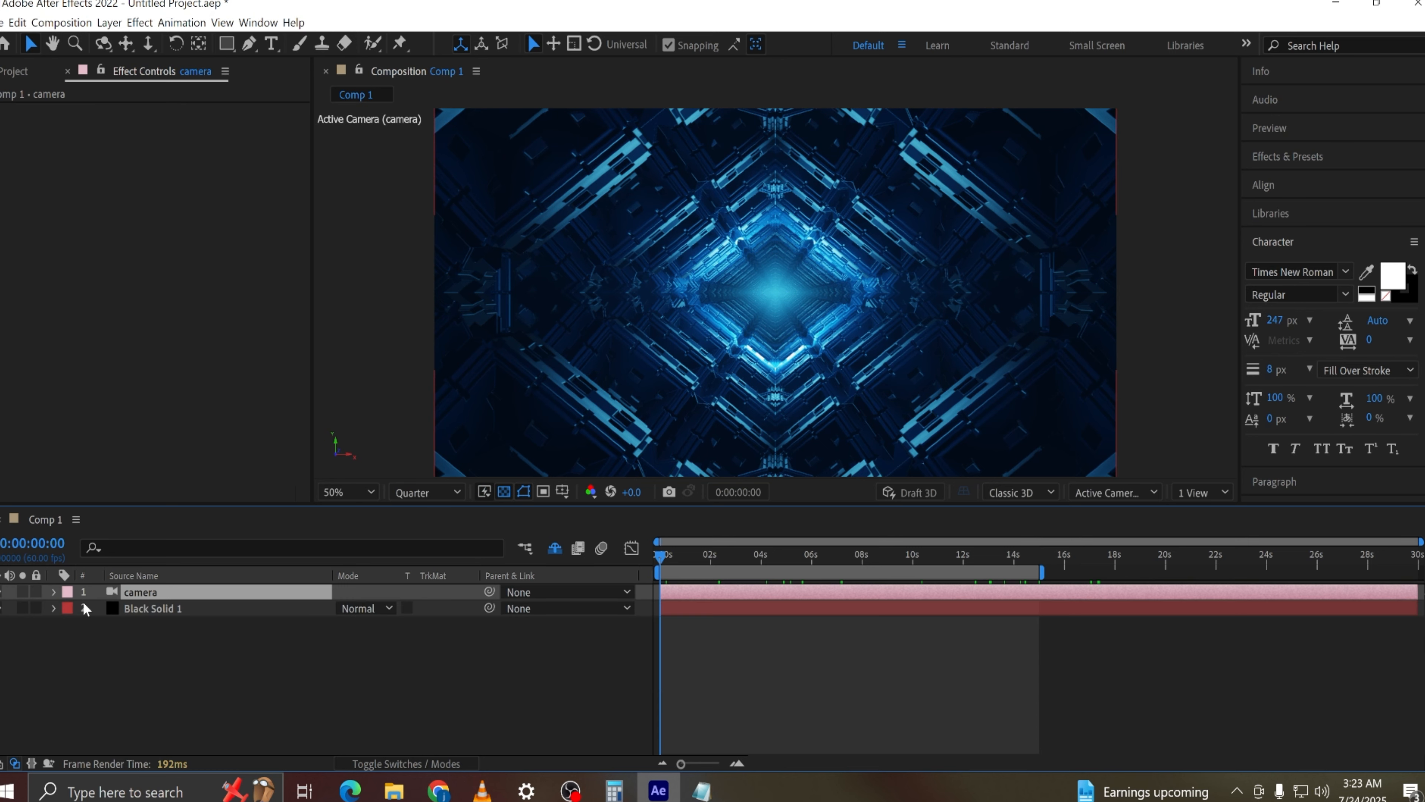
click(55, 592)
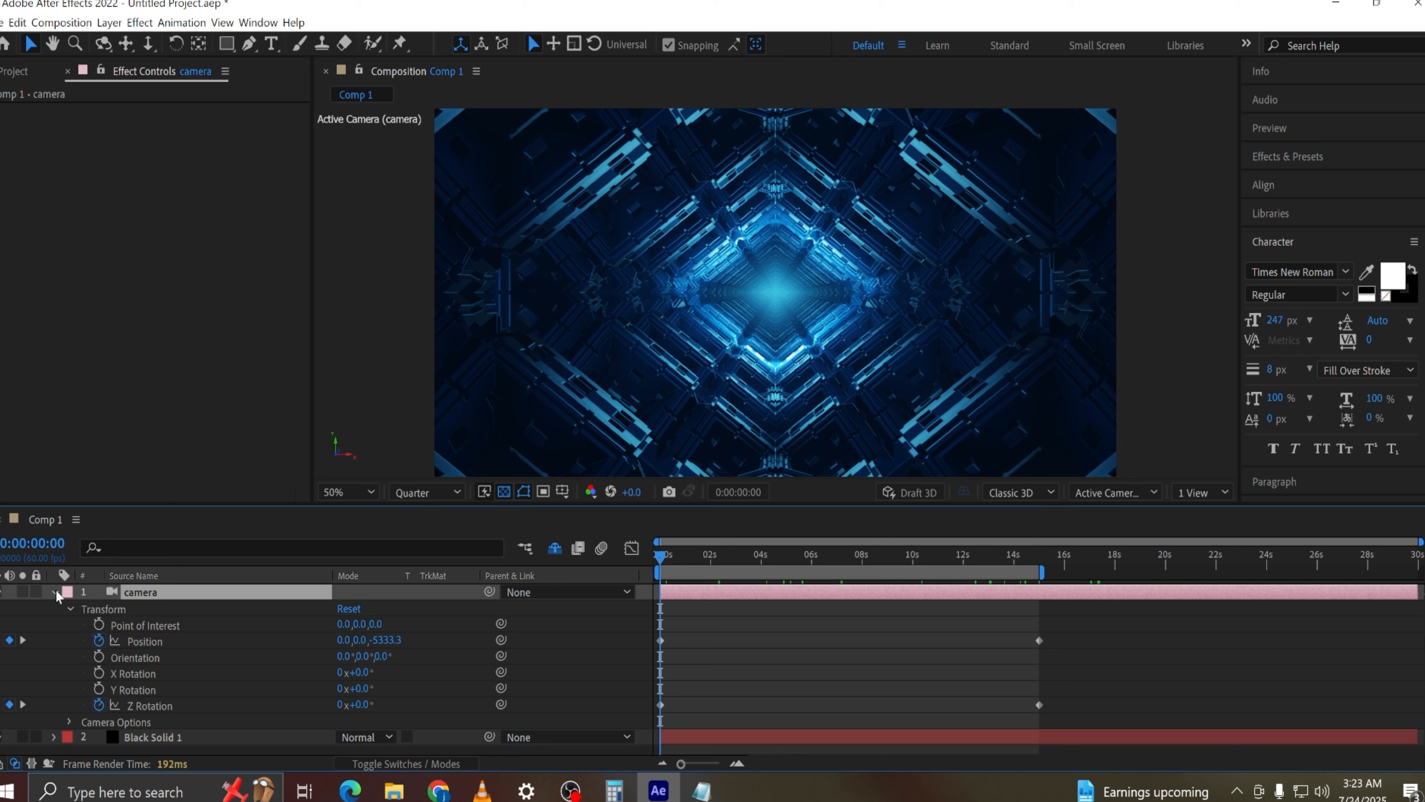
click(71, 608)
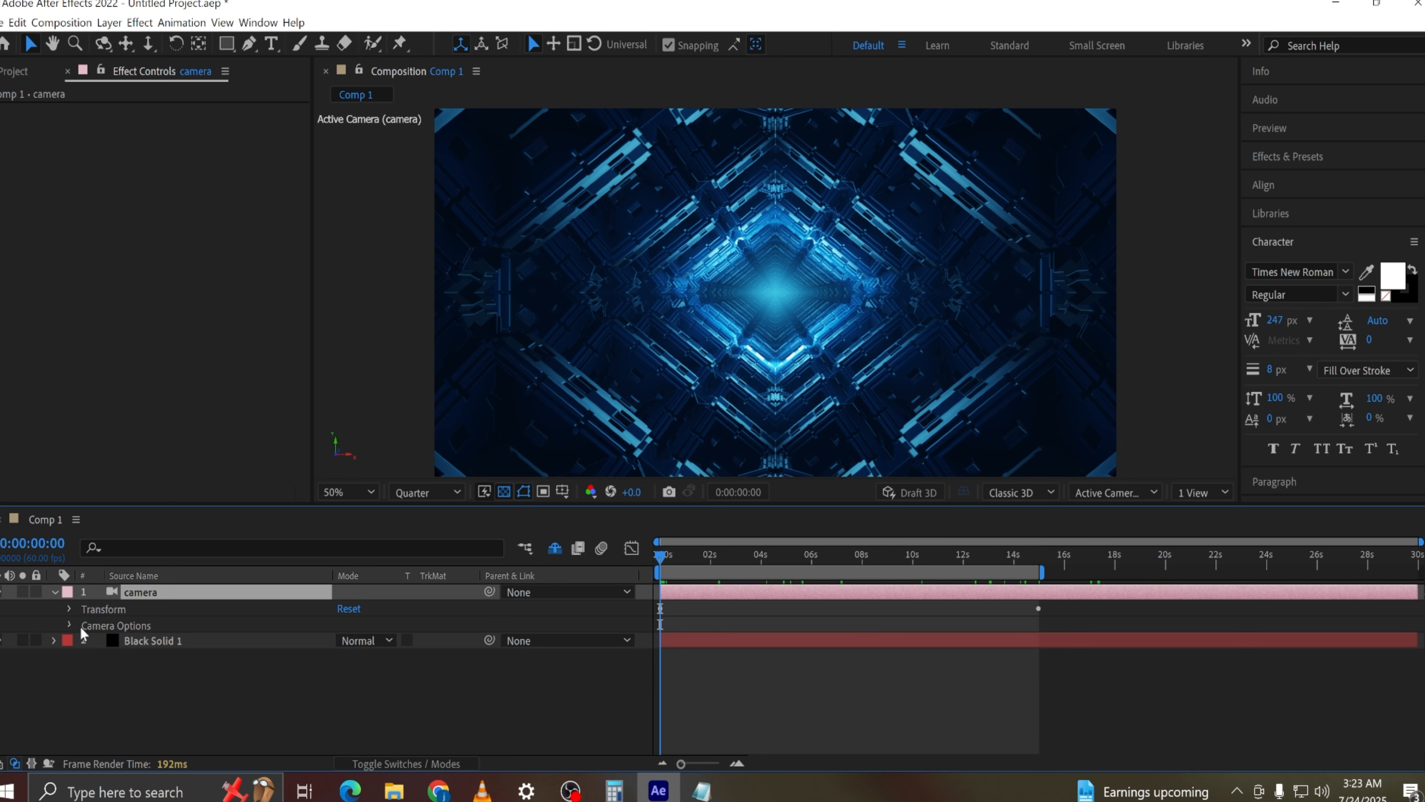
click(69, 625)
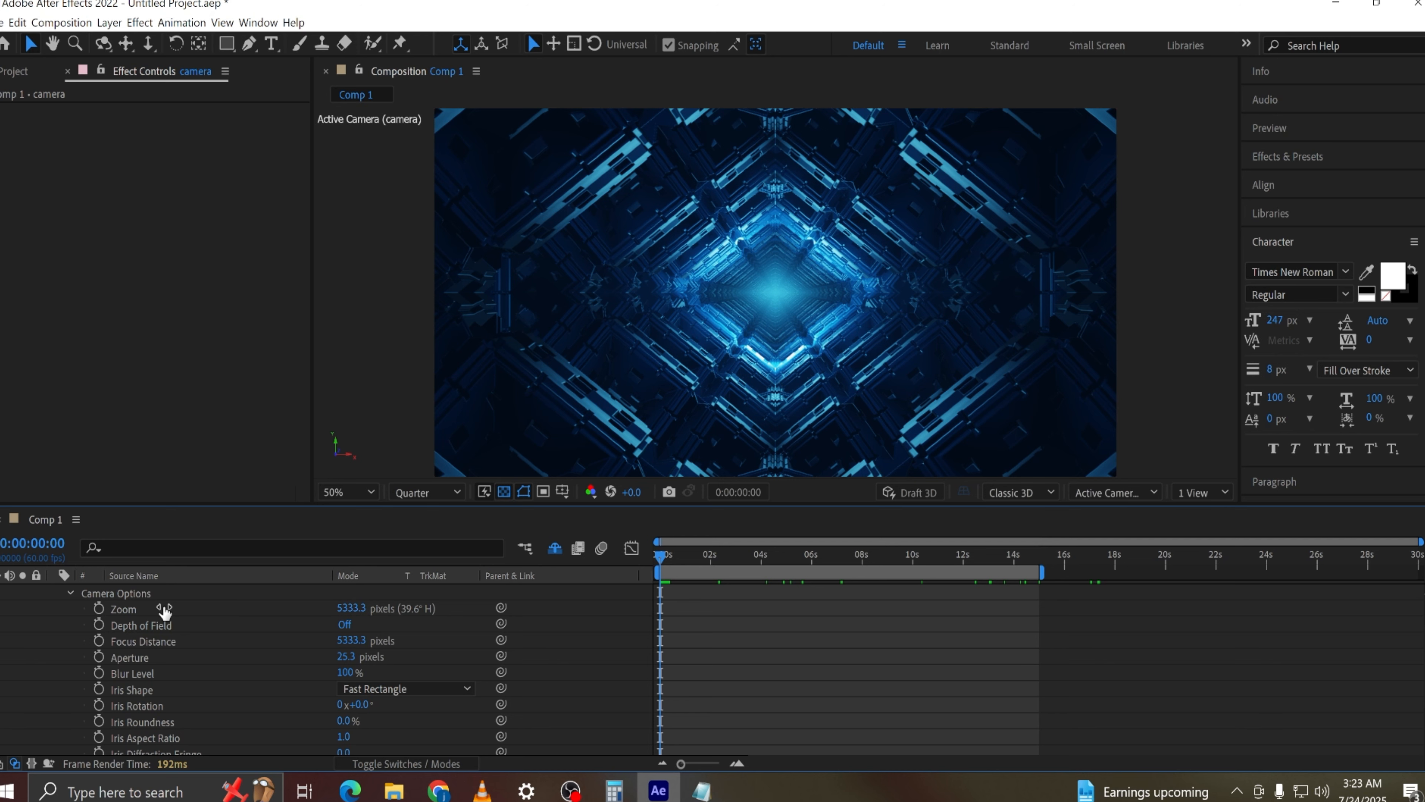
click(351, 608)
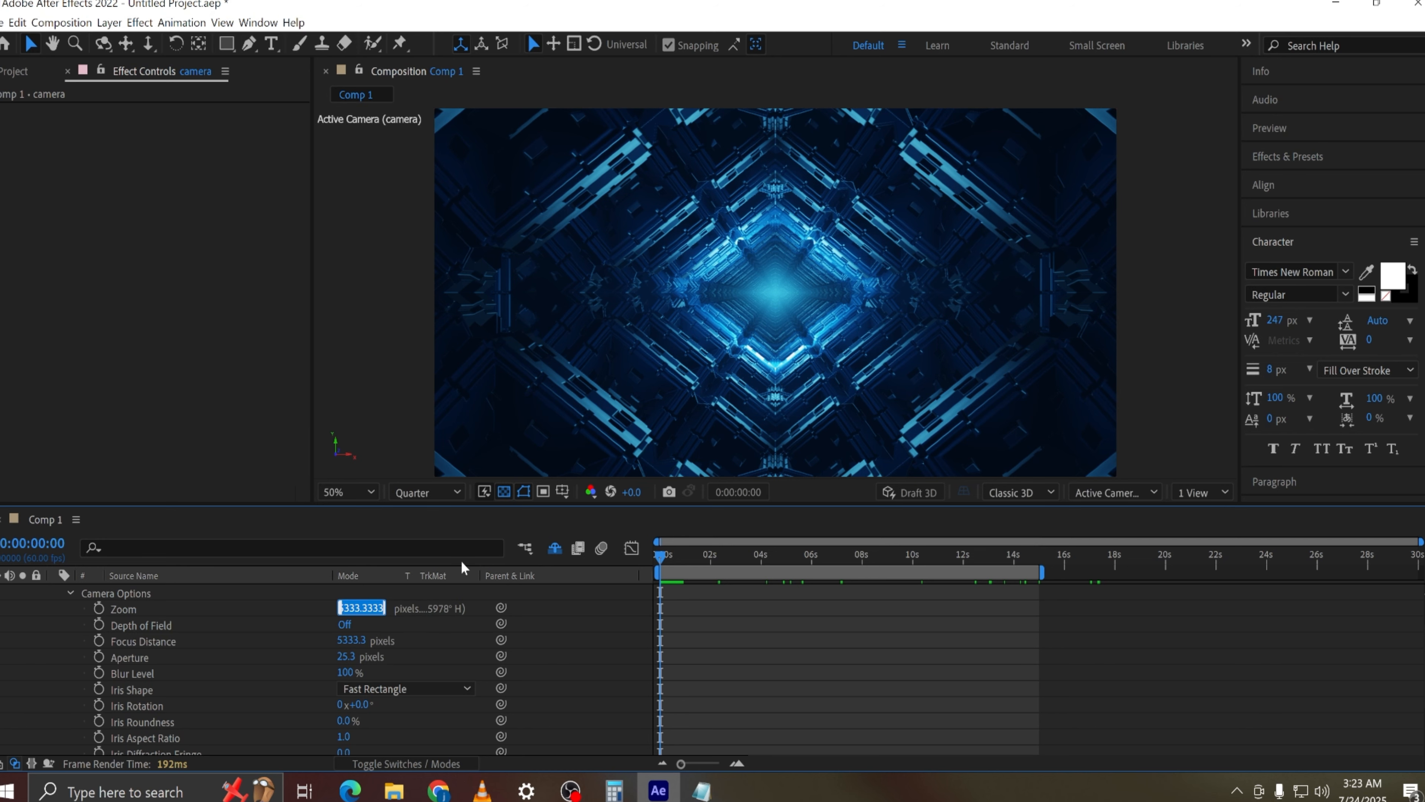
text(1)
click(251, 425)
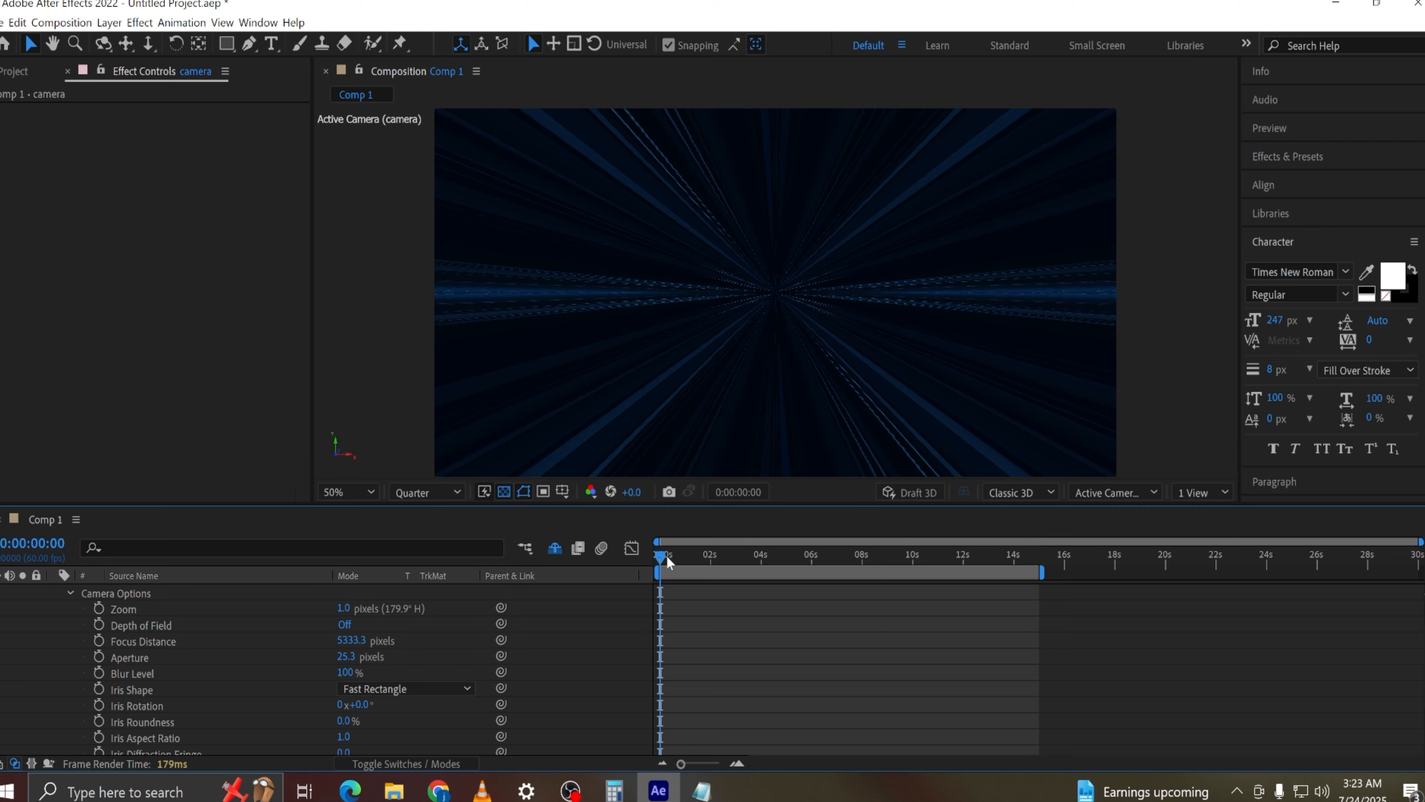
mouse_move(666, 555)
mouse_down()
mouse_move(966, 578)
mouse_move(605, 550)
mouse_up()
click(99, 608)
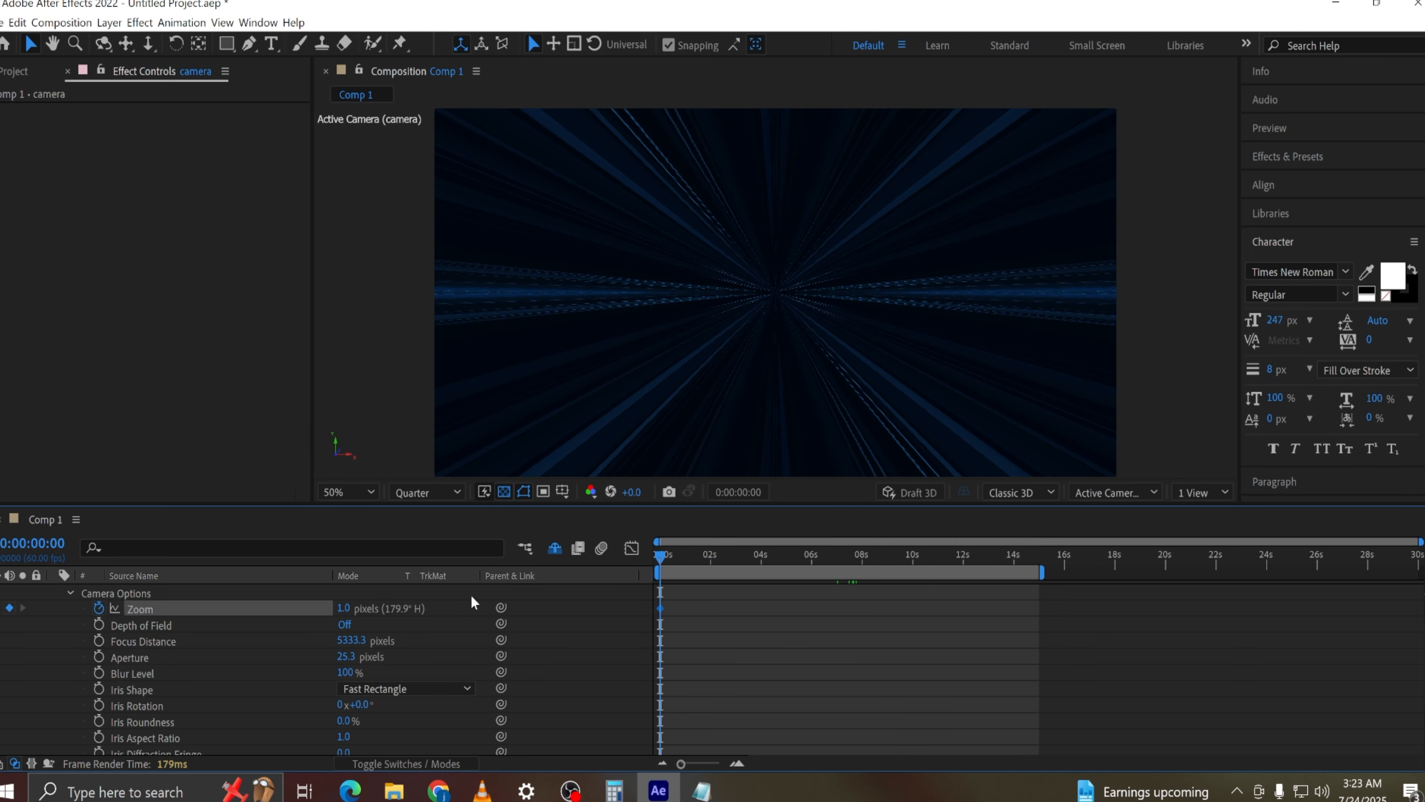
Add a camera Zoom keyframe at 0:00:01:31 with a value of 2594 pixels
drag(661, 557, 700, 561)
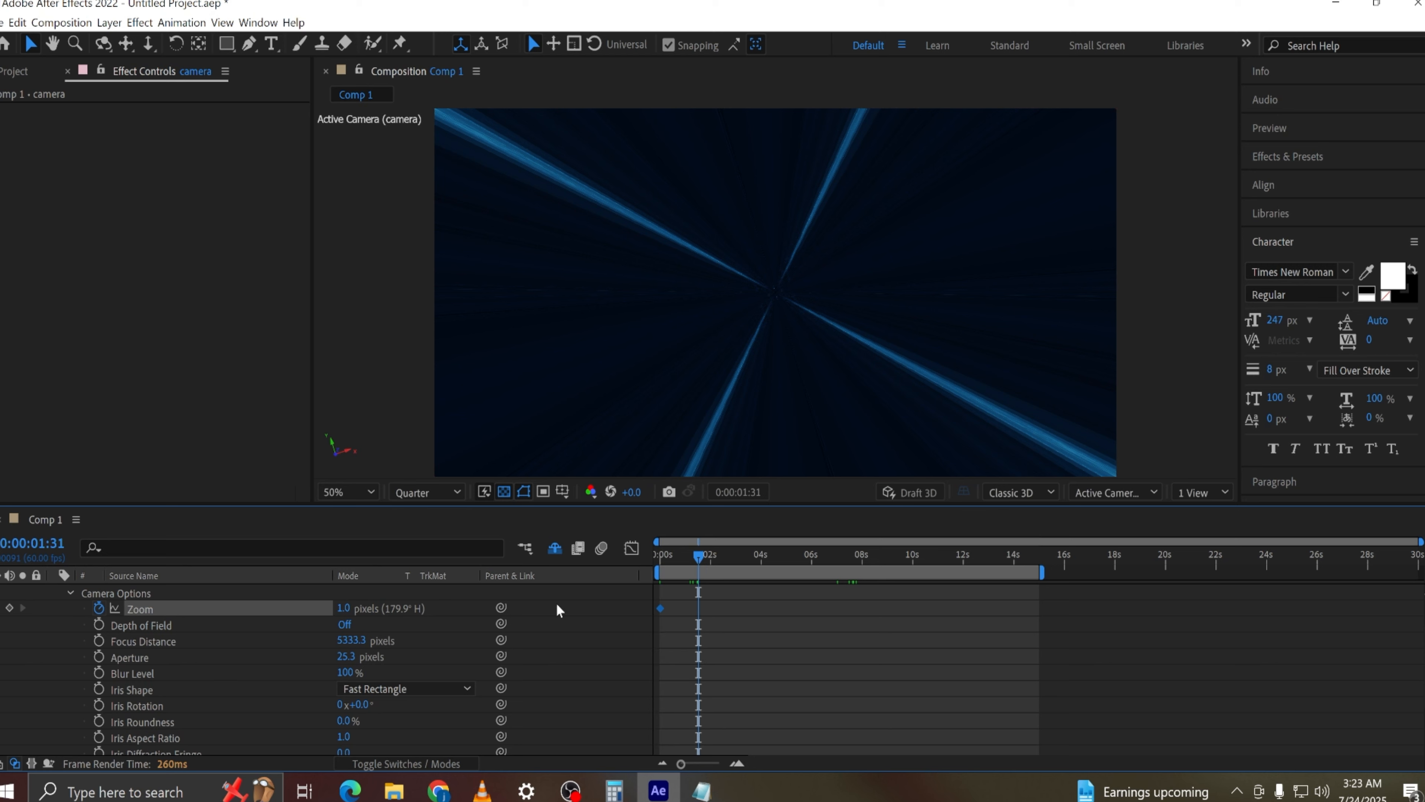
drag(344, 608, 648, 622)
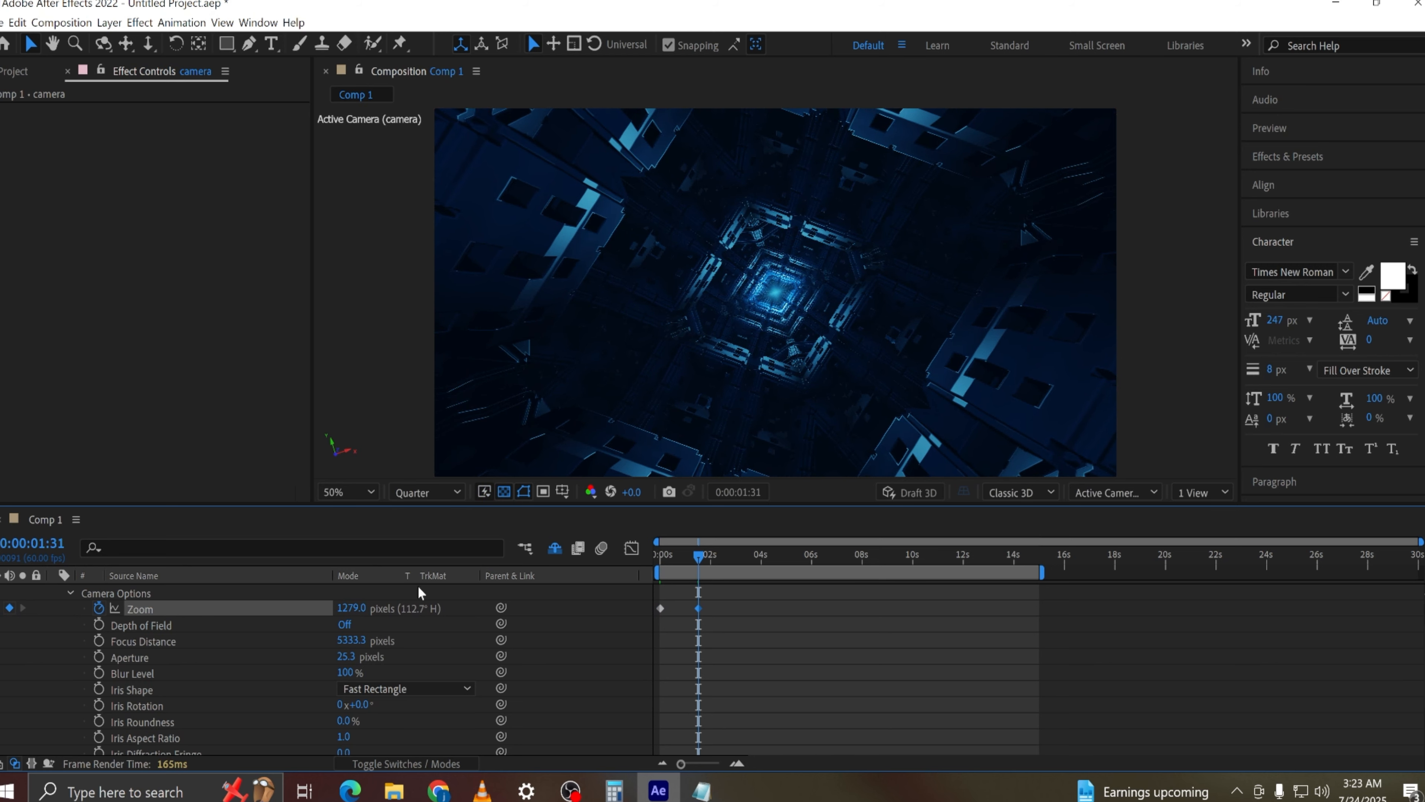
drag(343, 608, 1286, 600)
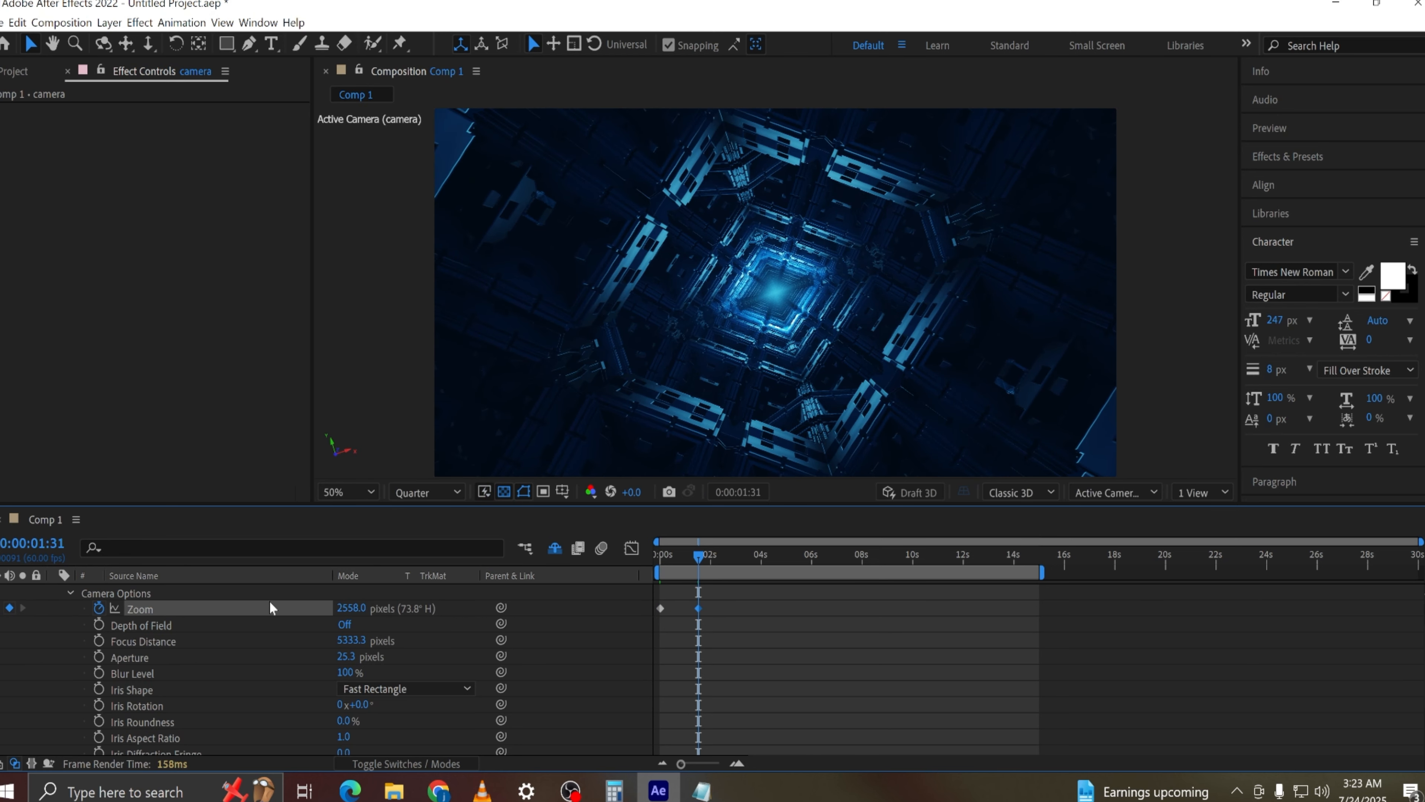
drag(343, 608, 364, 608)
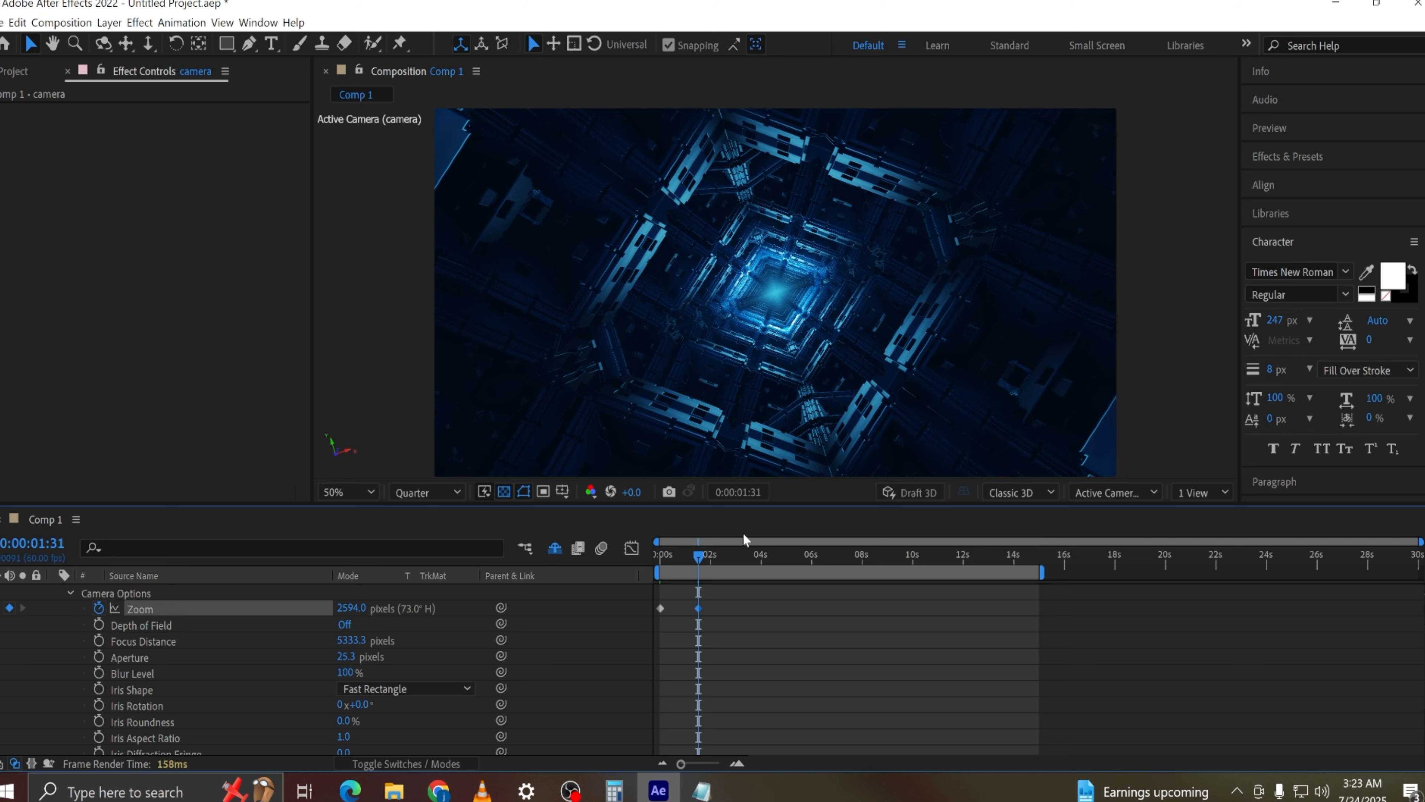
Preview the opening zoom transition from the start of the composition, replaying it once
drag(703, 560, 635, 555)
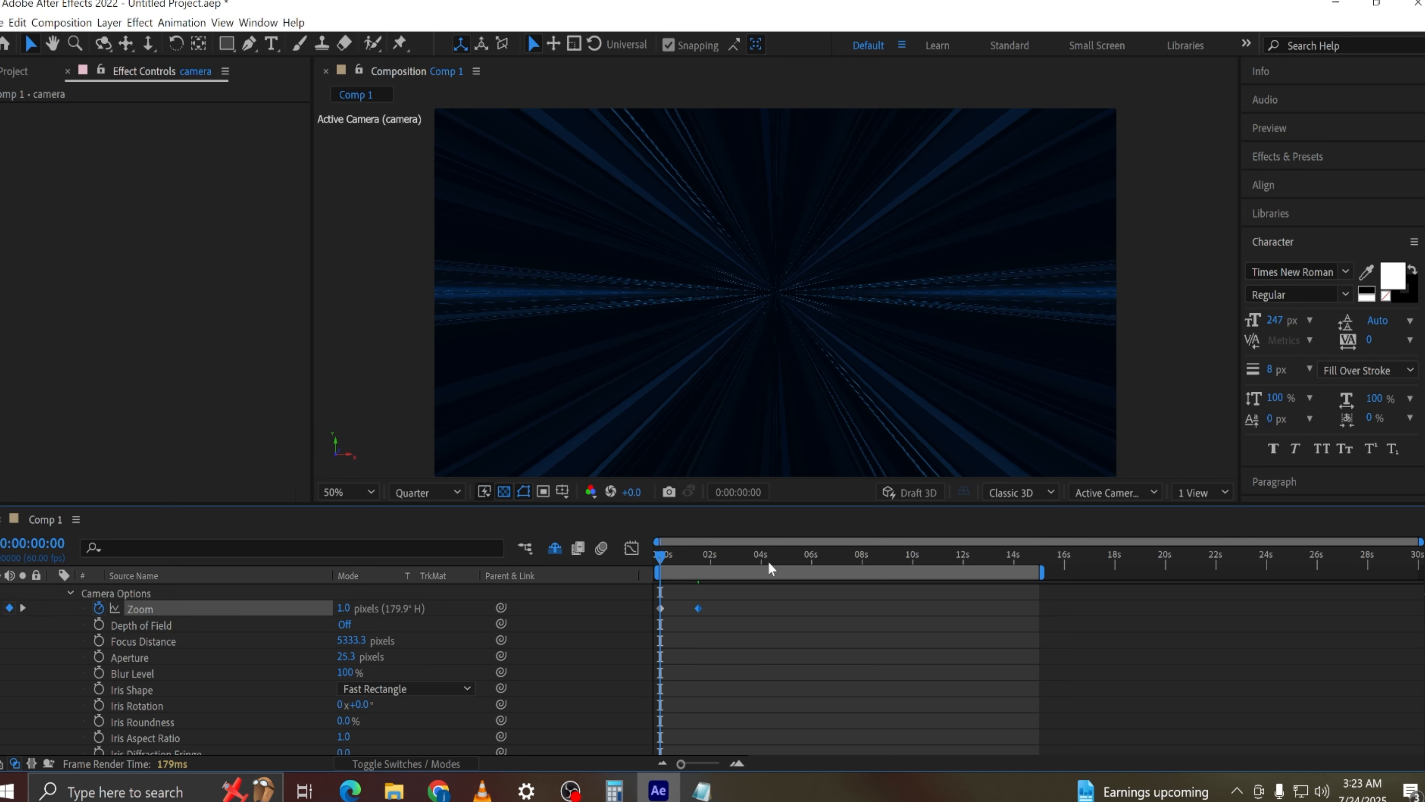
key(space)
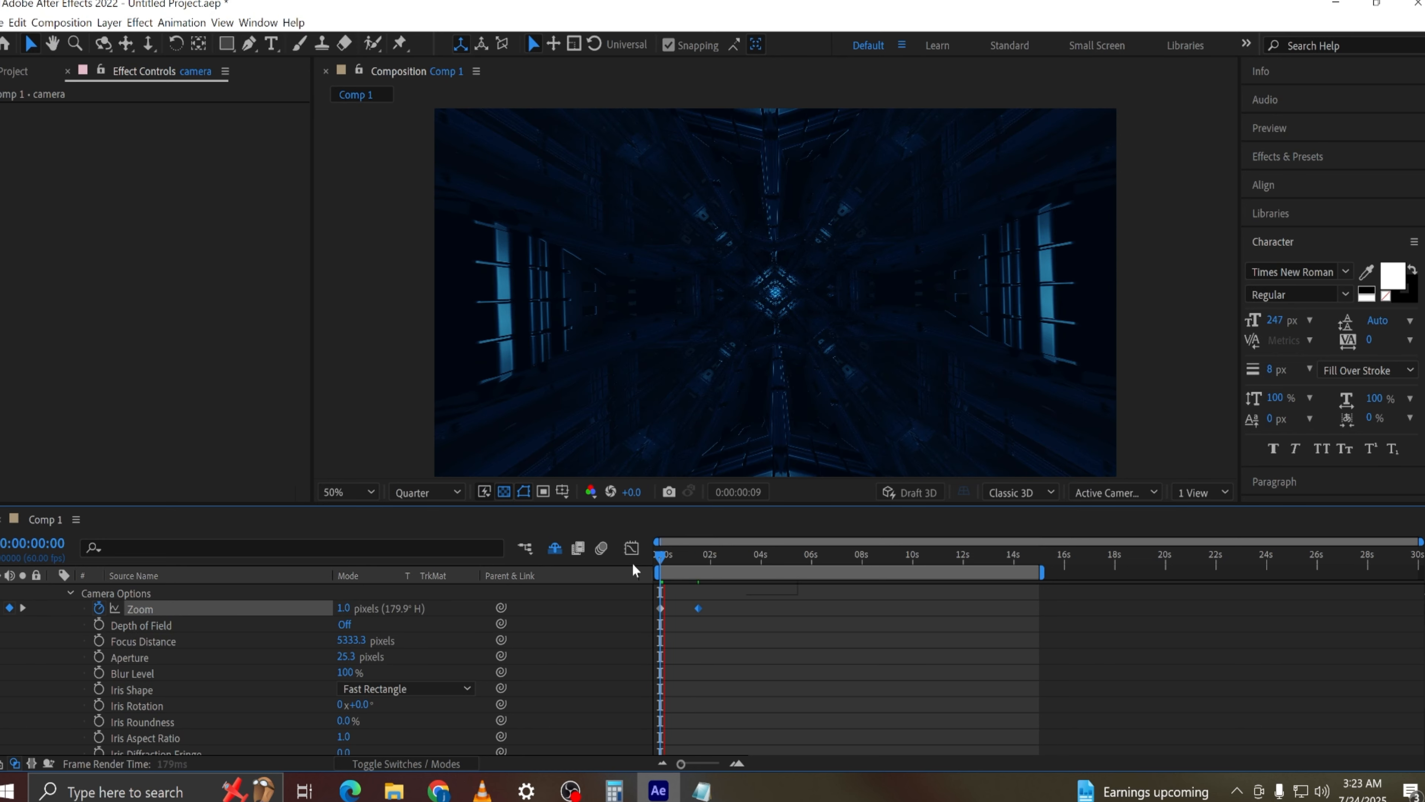
key(space)
drag(659, 556, 635, 552)
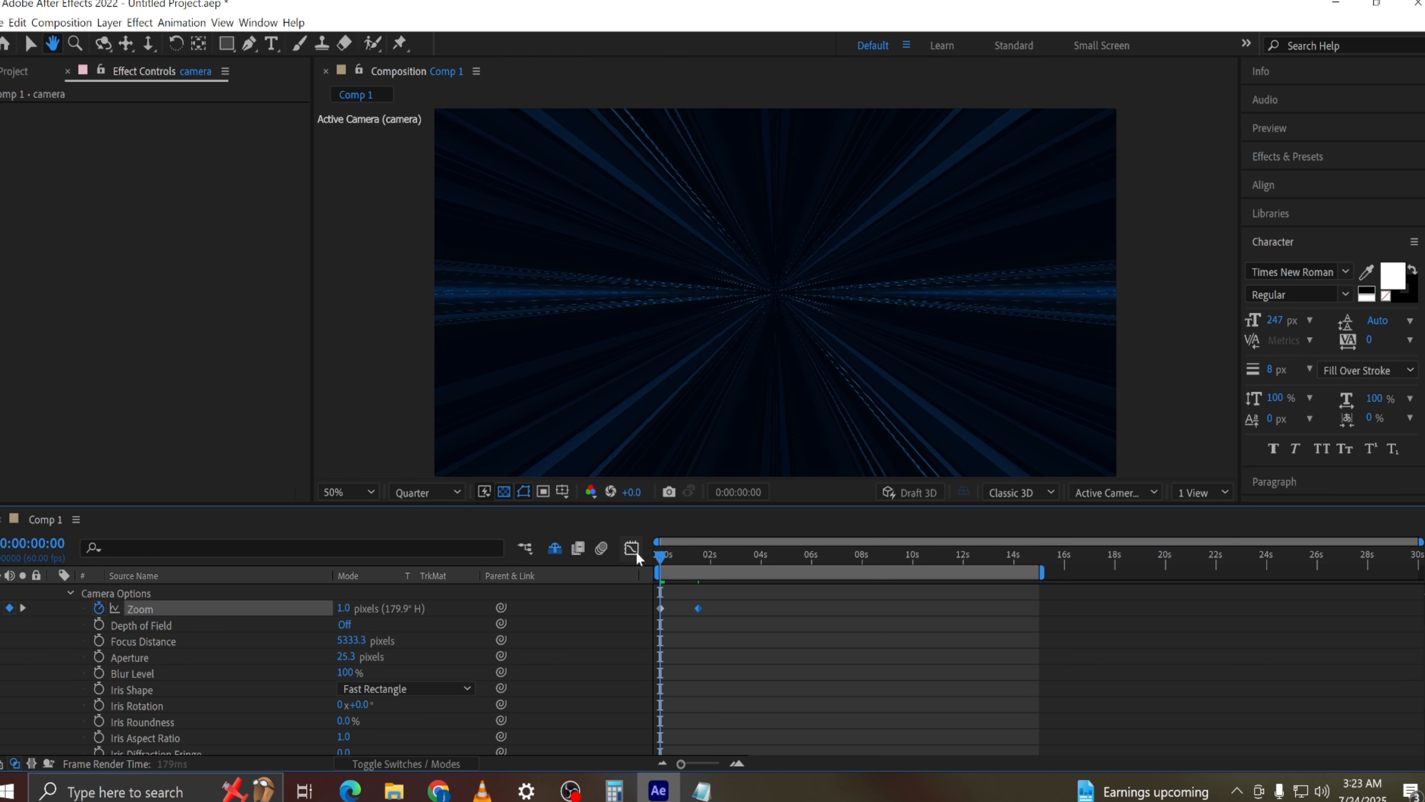
key(space)
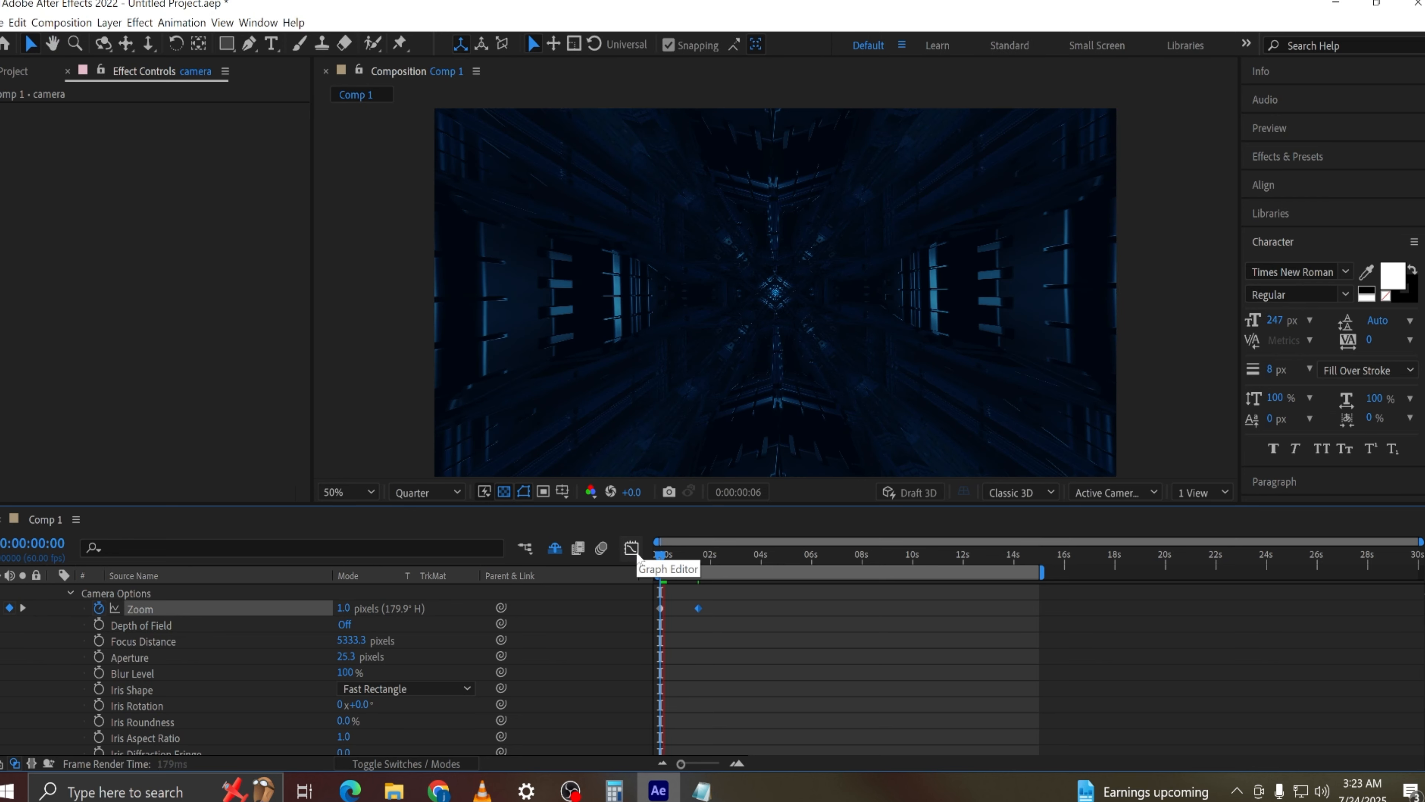
Copy the 2594-pixel Zoom keyframe from 0:00:01:31 to 0:00:13:38
drag(660, 555, 1010, 573)
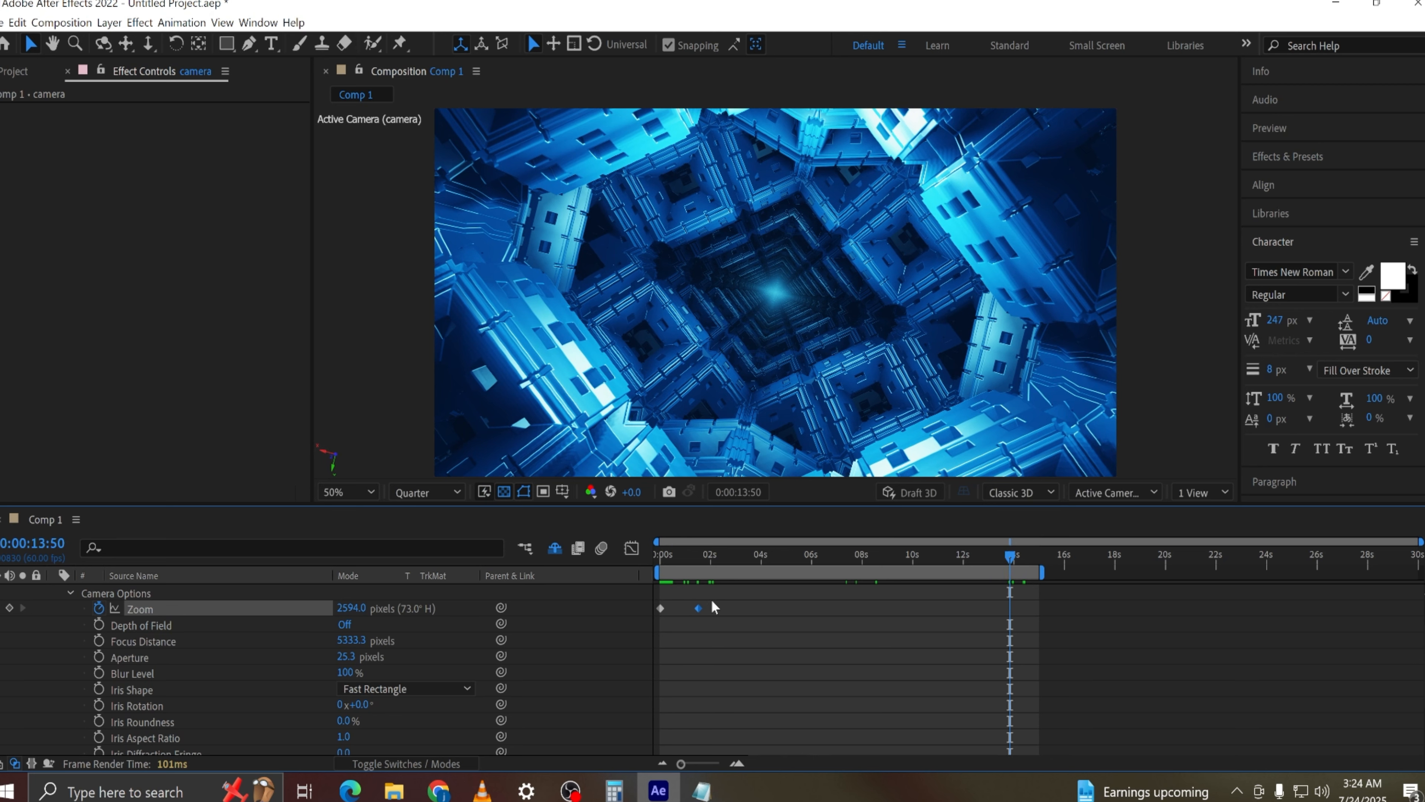
drag(1014, 560, 986, 564)
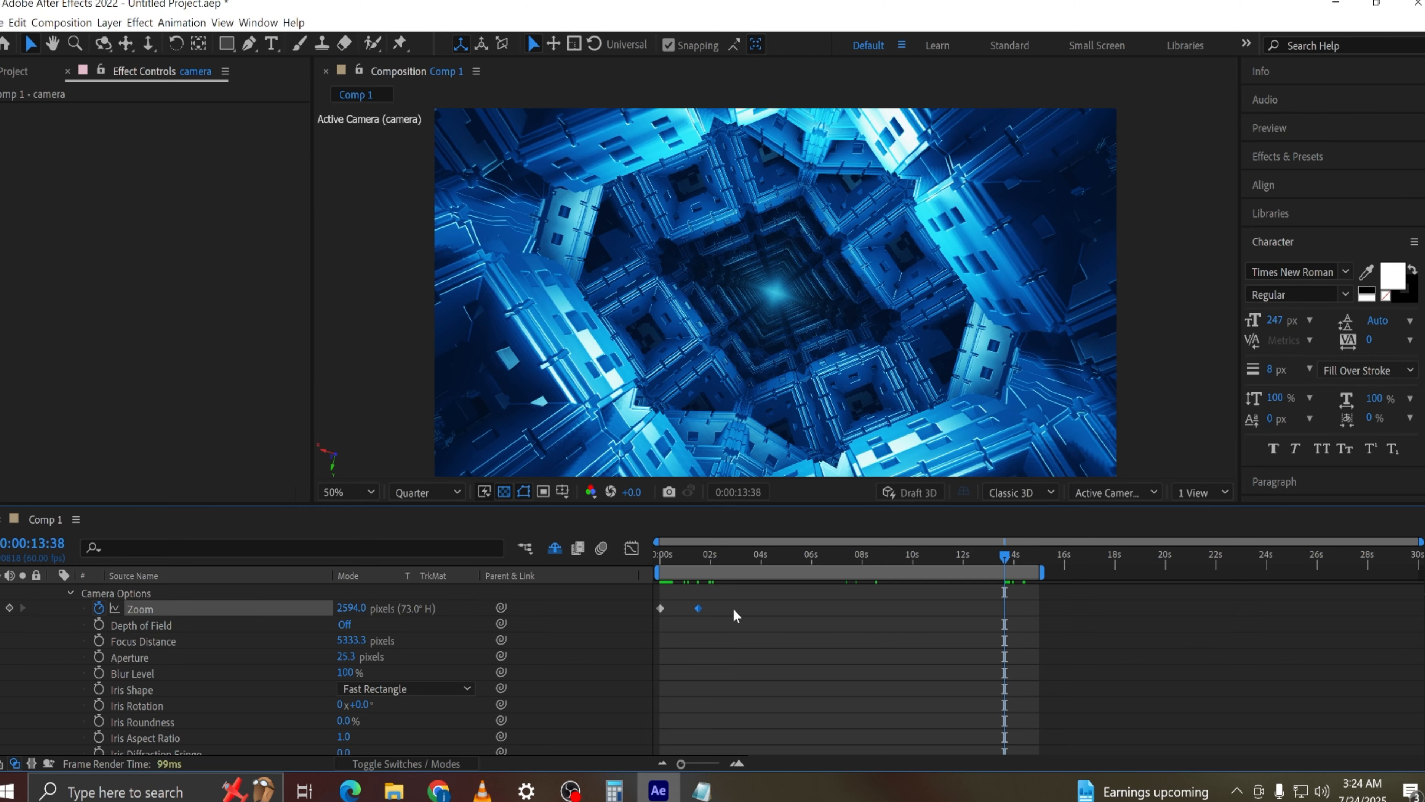
drag(685, 622, 715, 597)
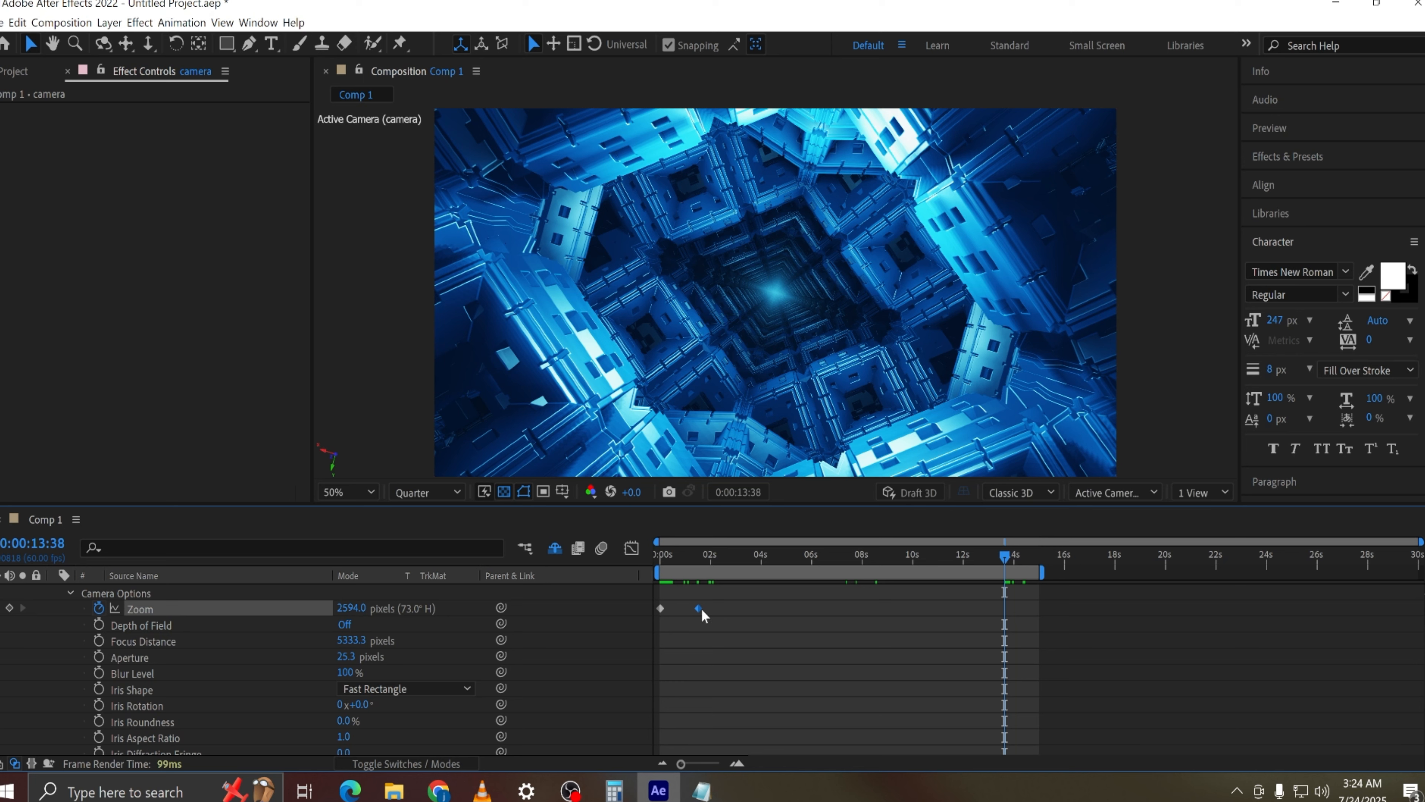
mouse_move(700, 615)
Copy the camera's first Zoom keyframe, at 1 pixel, to 0:00:15:00
drag(1007, 557, 1045, 562)
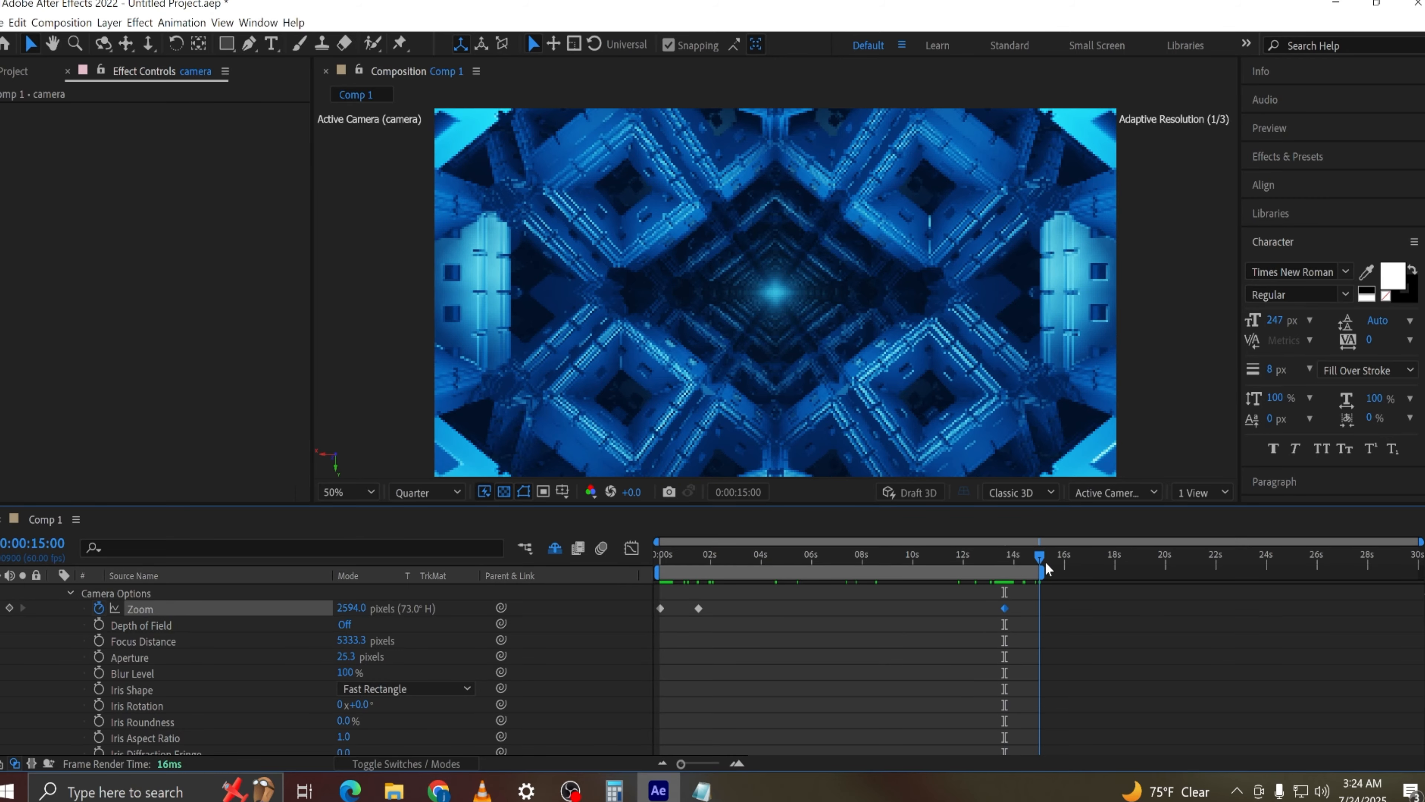
drag(668, 633, 635, 577)
key(ctrl+c)
key(ctrl+v)
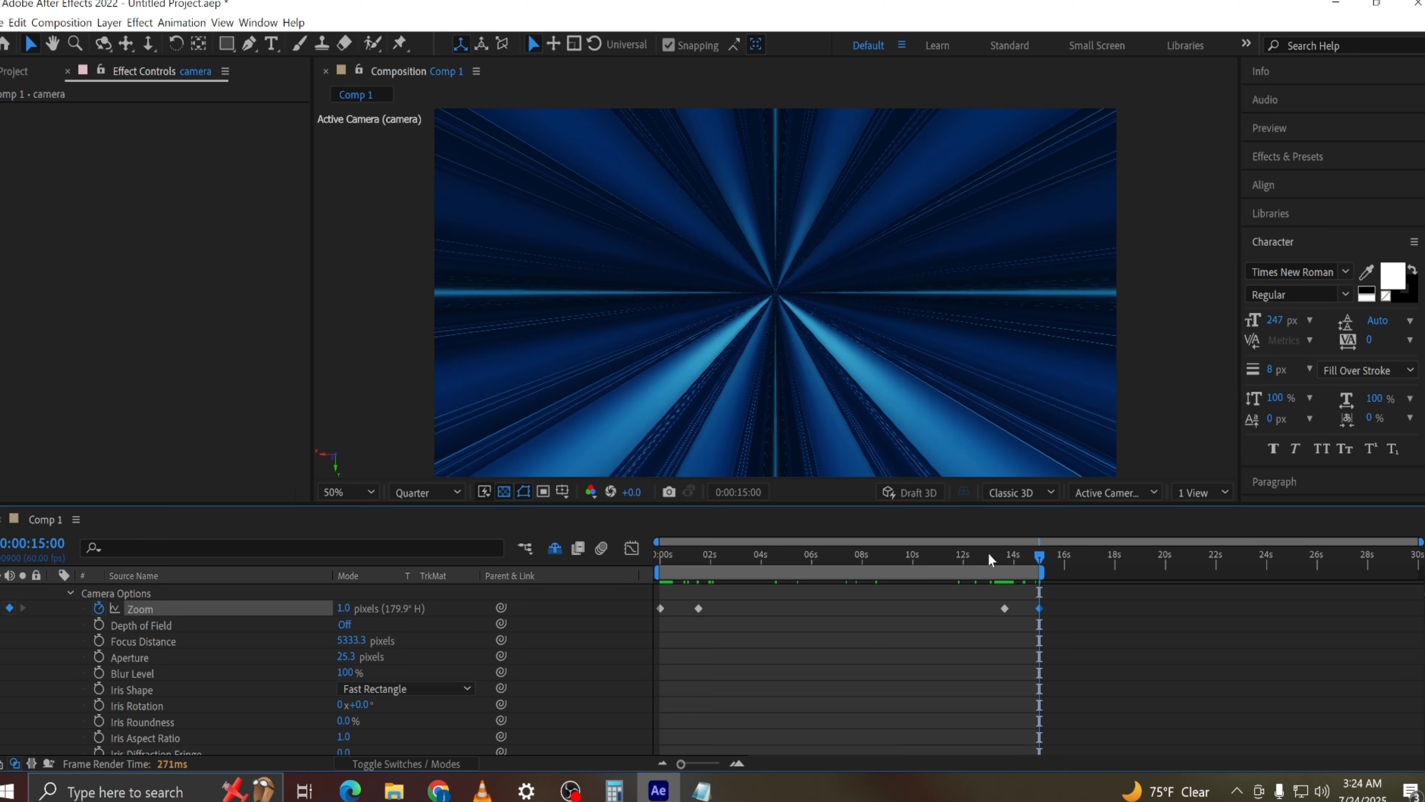
Scrub through the composition to examine the zoom transitions, especially around 0:00:15:00, then collapse the camera layer's properties
drag(970, 553, 1042, 582)
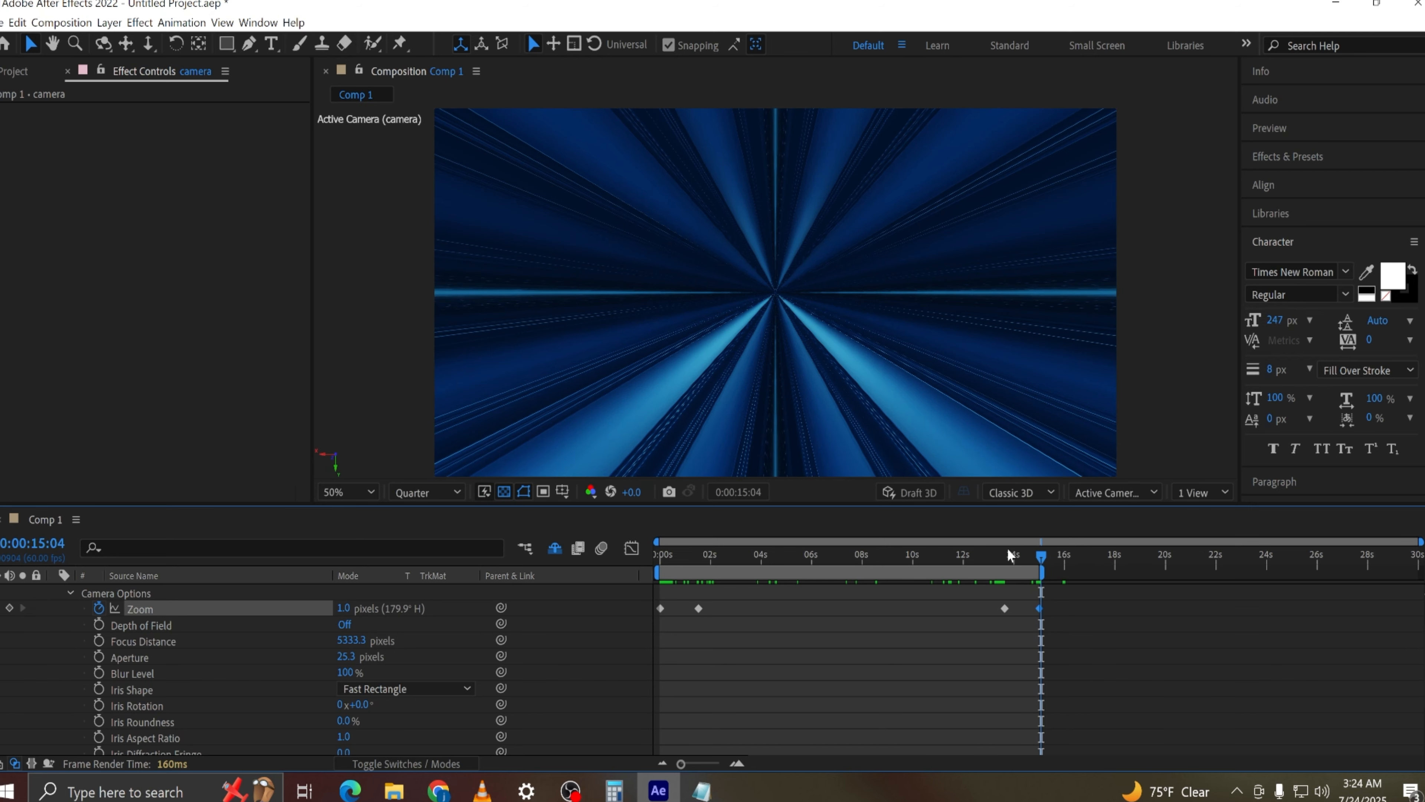
drag(1010, 550, 595, 560)
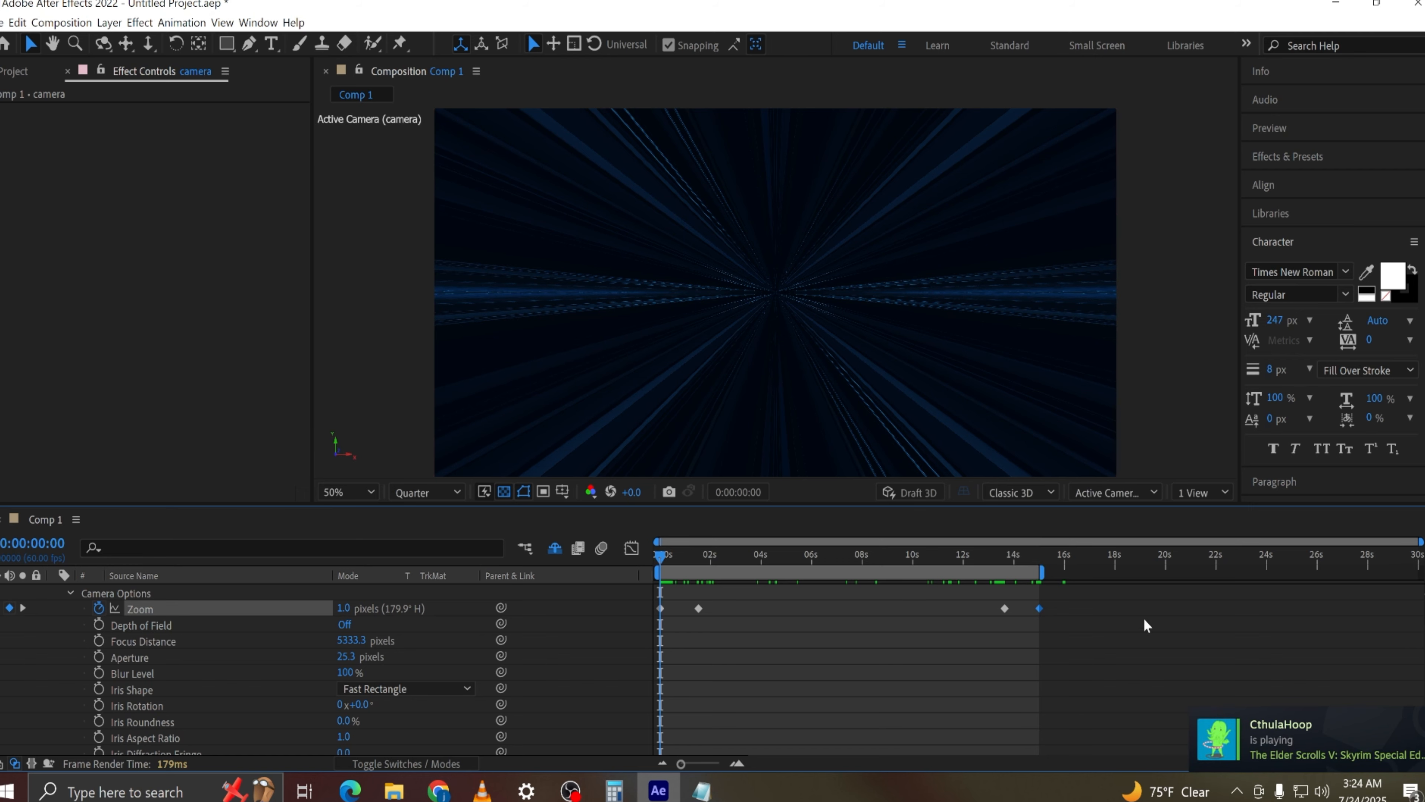
drag(997, 558, 1047, 561)
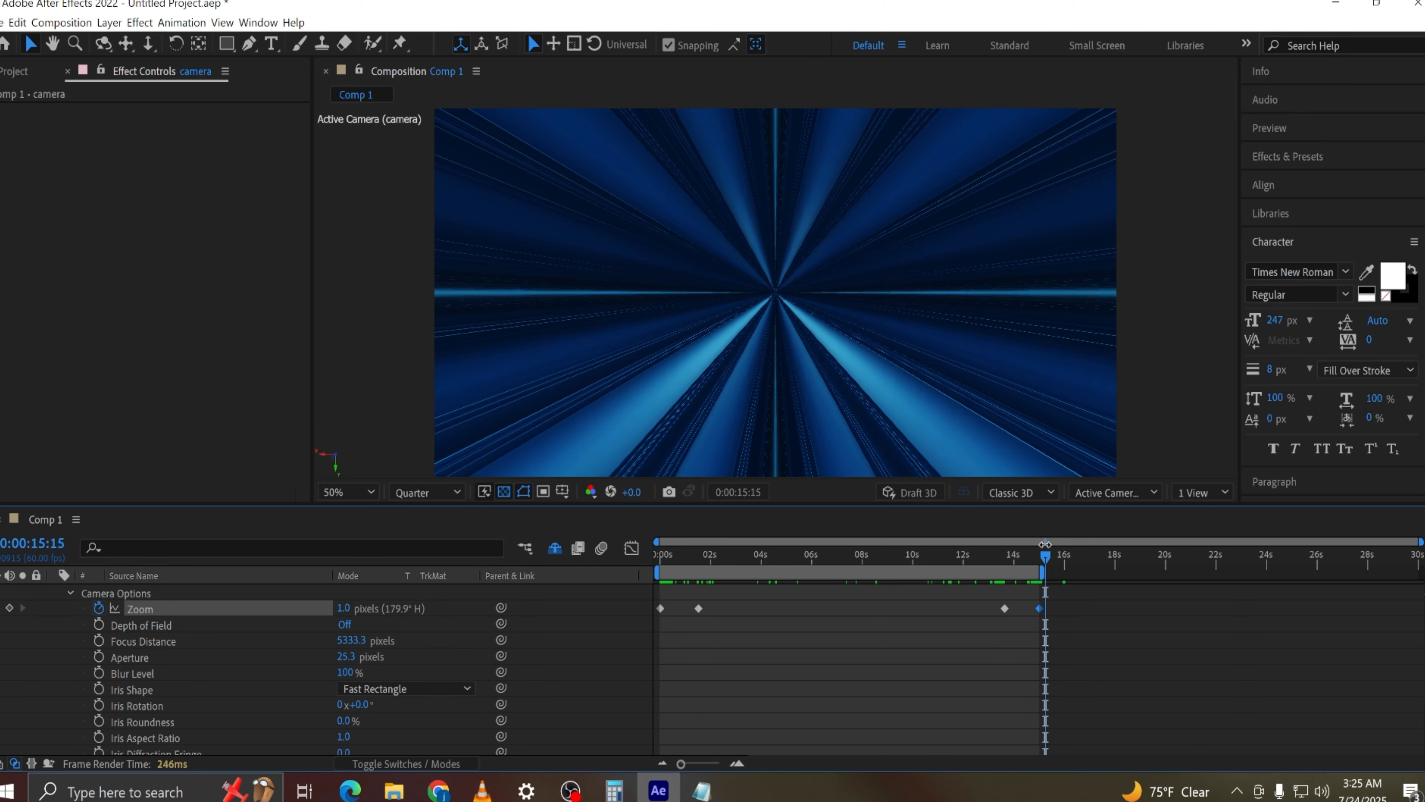
drag(1047, 561, 780, 559)
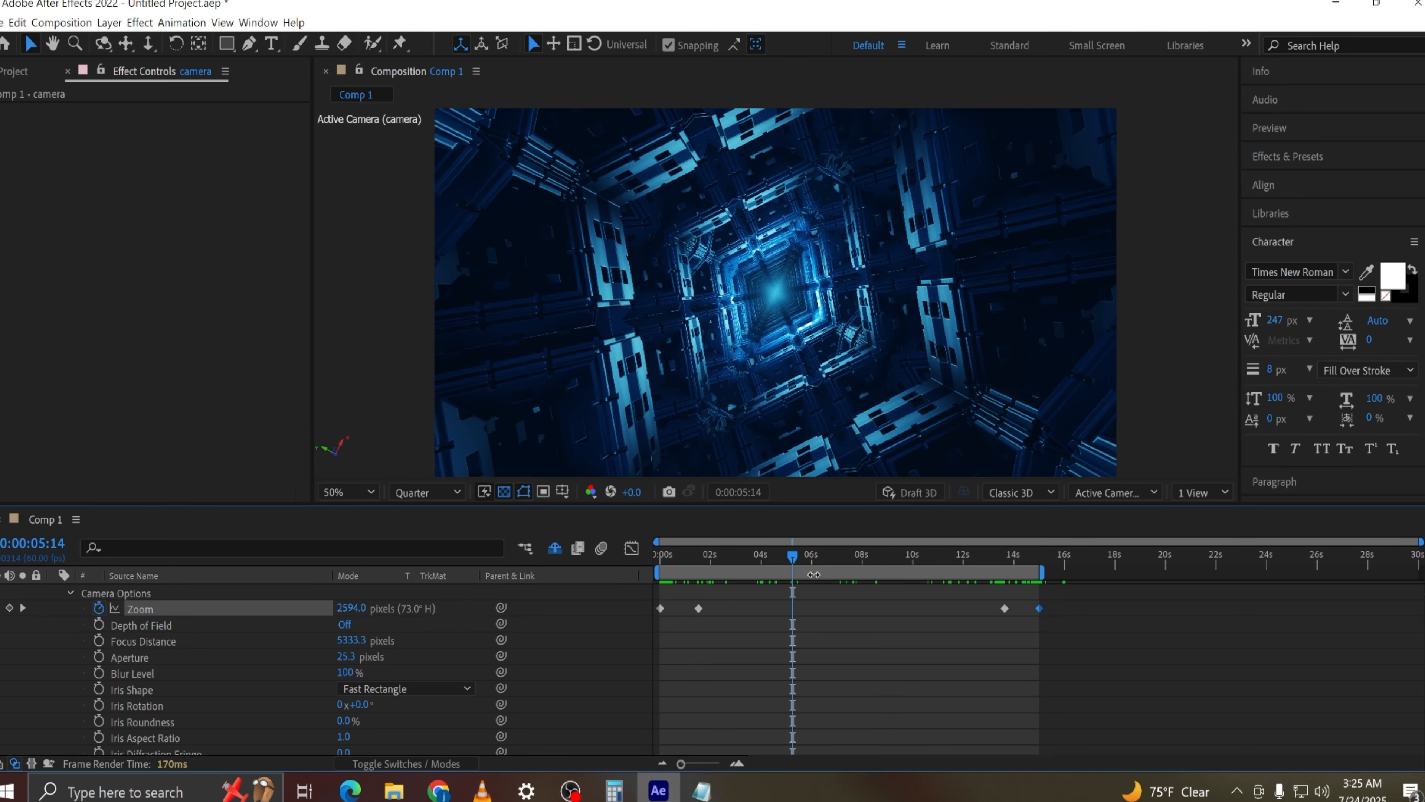
mouse_move(1019, 550)
mouse_down()
mouse_move(1005, 552)
mouse_move(1041, 564)
mouse_up()
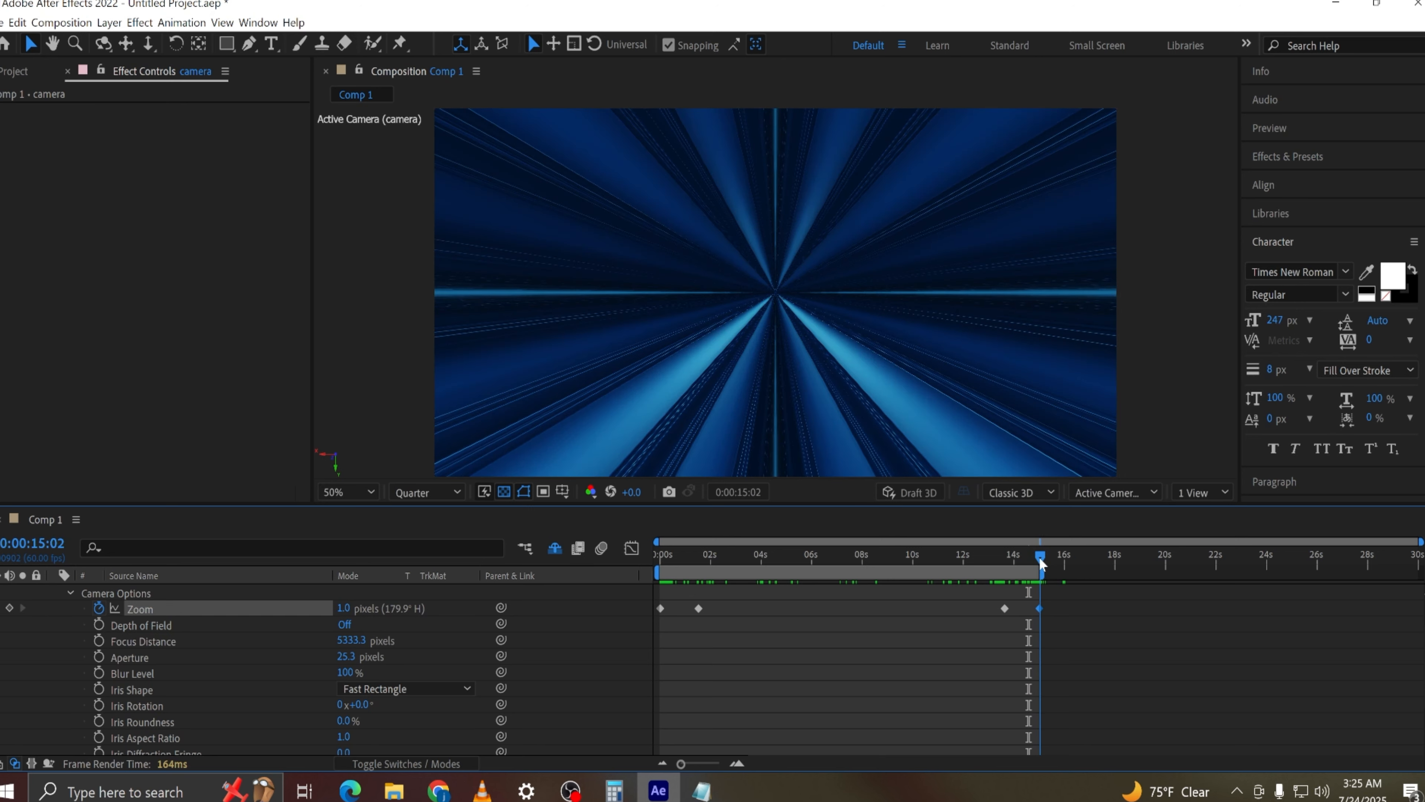
drag(1041, 564, 1040, 564)
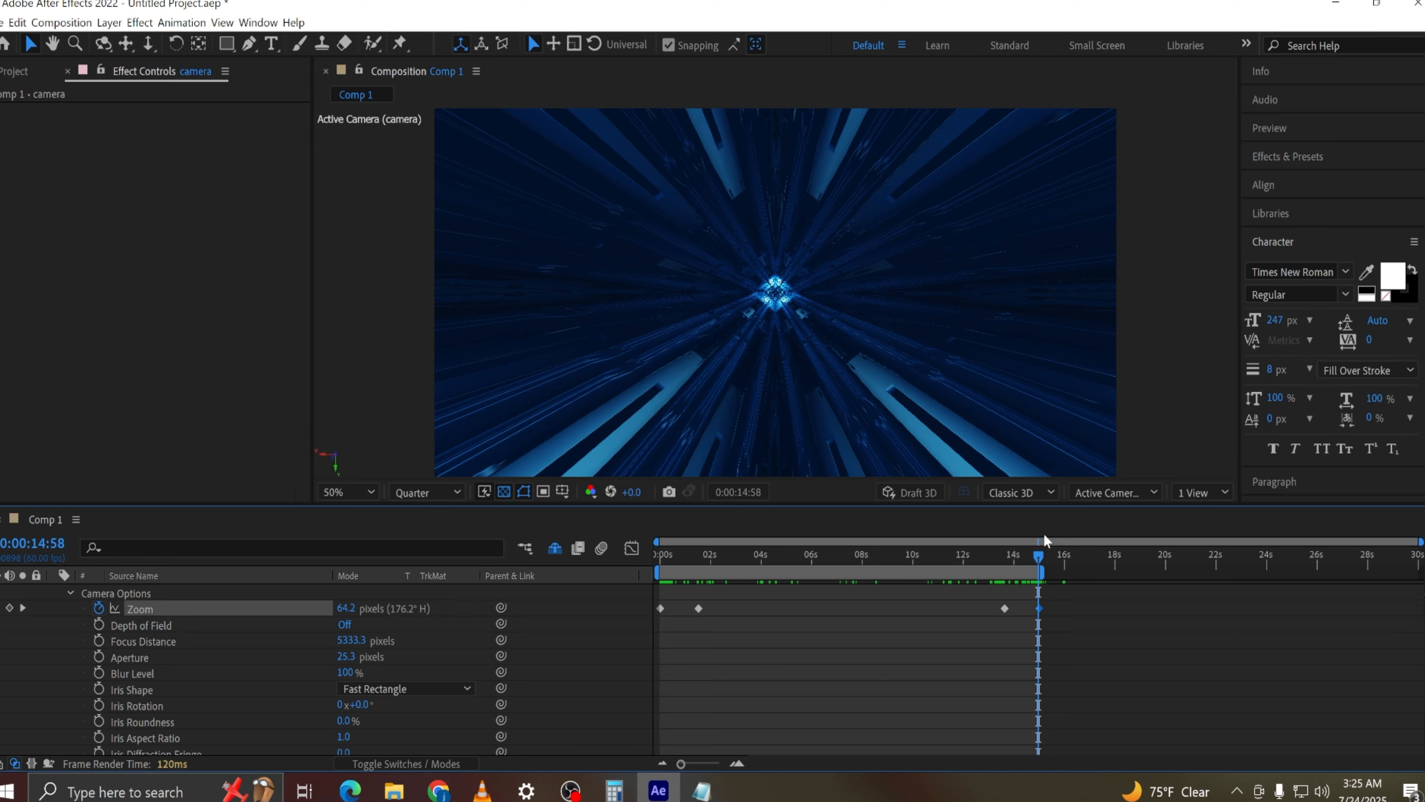
drag(1041, 556, 1040, 560)
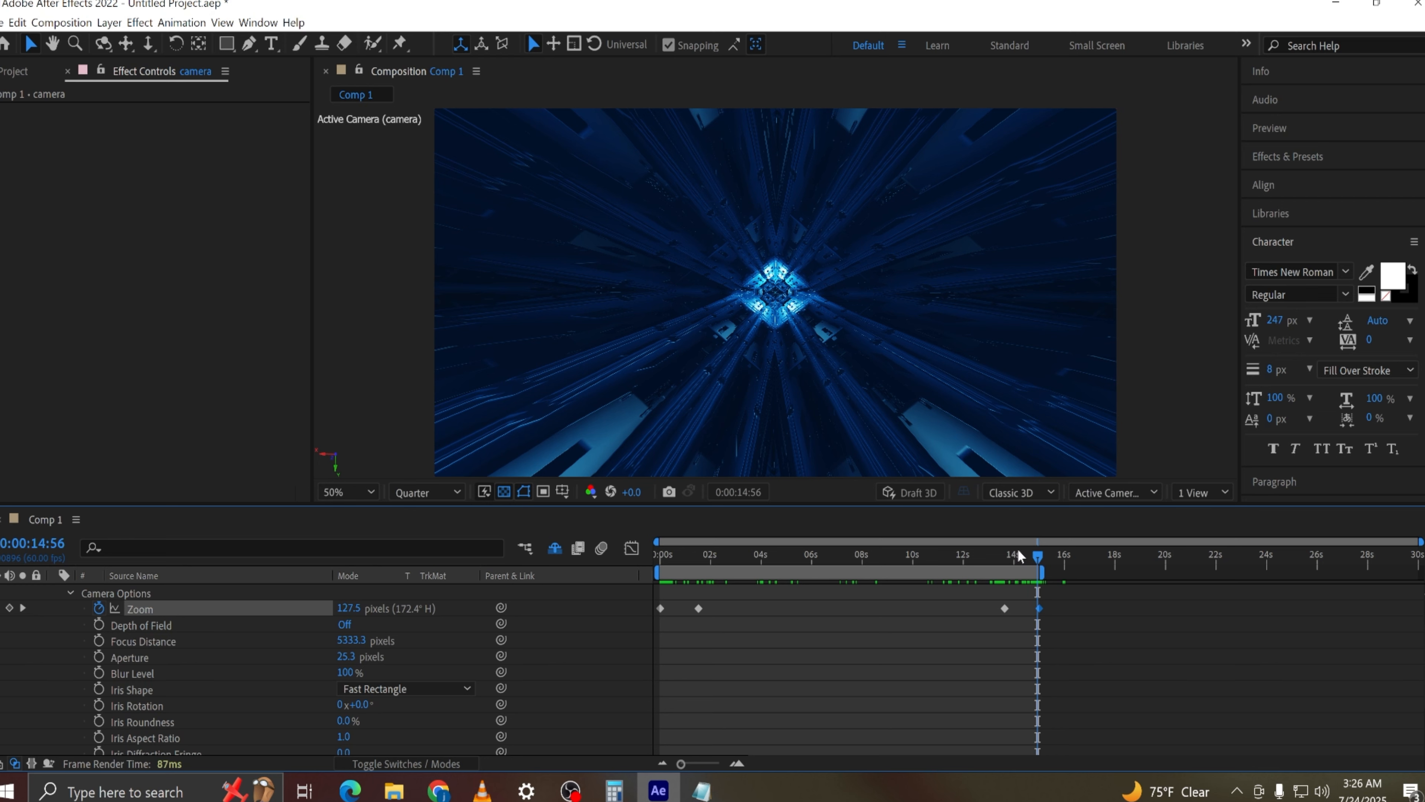
drag(1038, 559, 1027, 562)
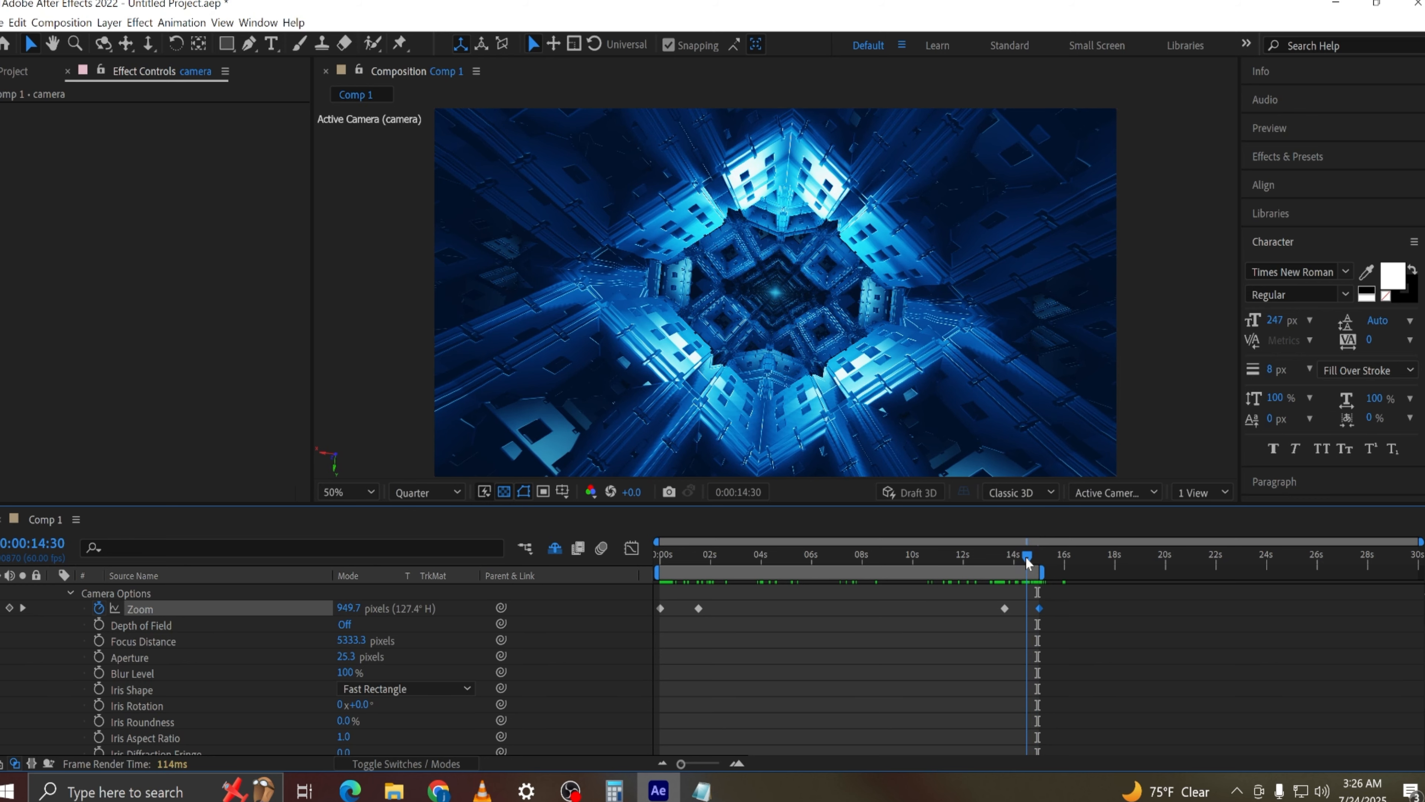
drag(1028, 562, 1043, 567)
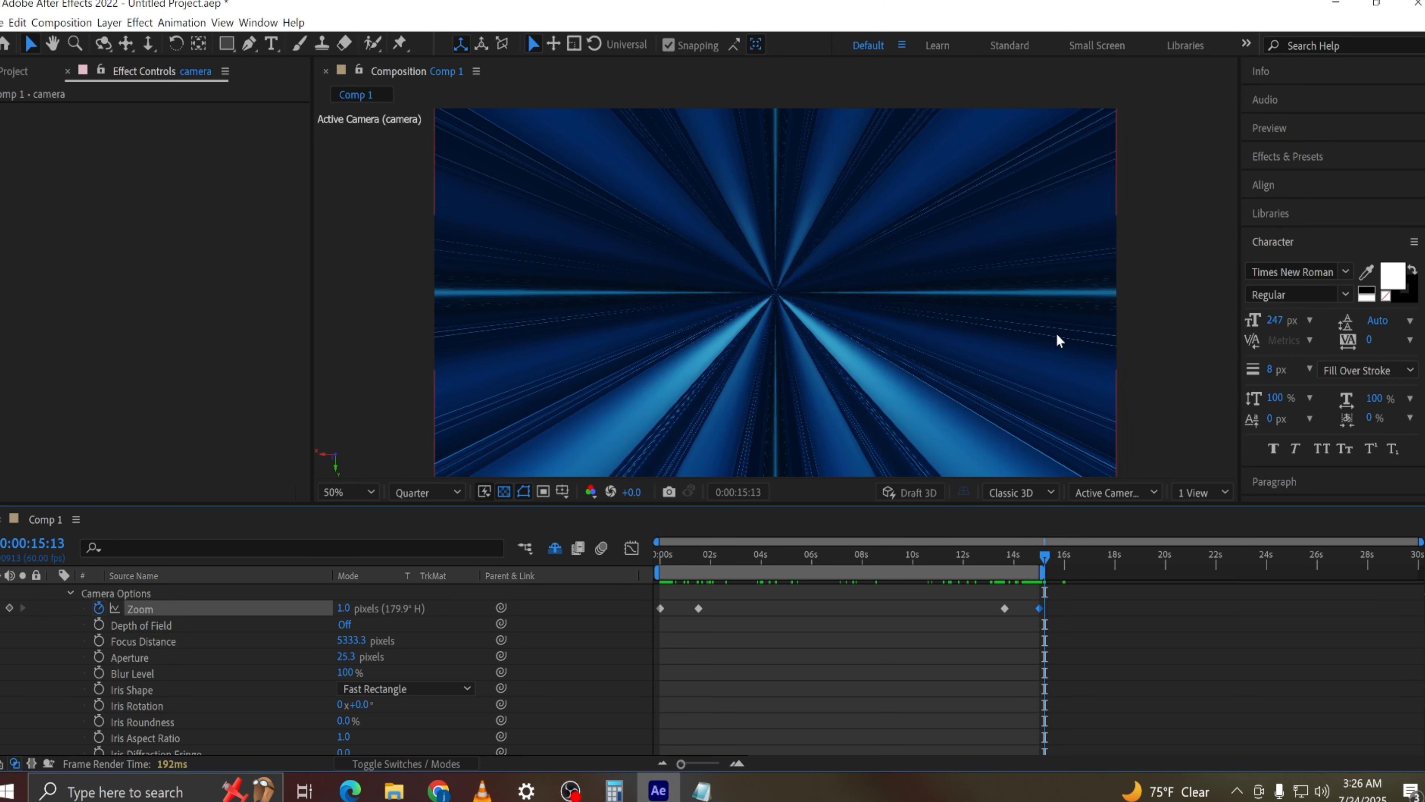
drag(1013, 559, 804, 562)
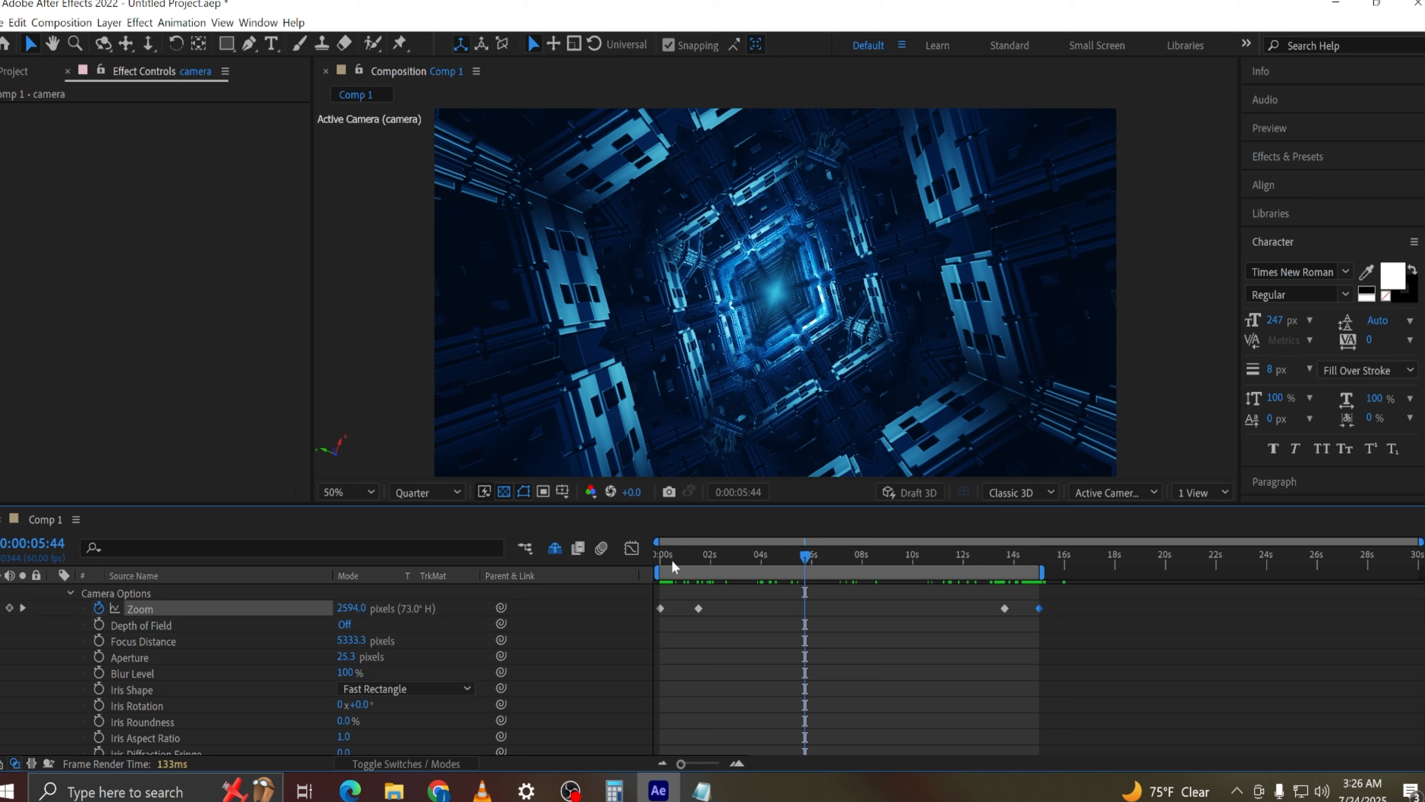
click(69, 593)
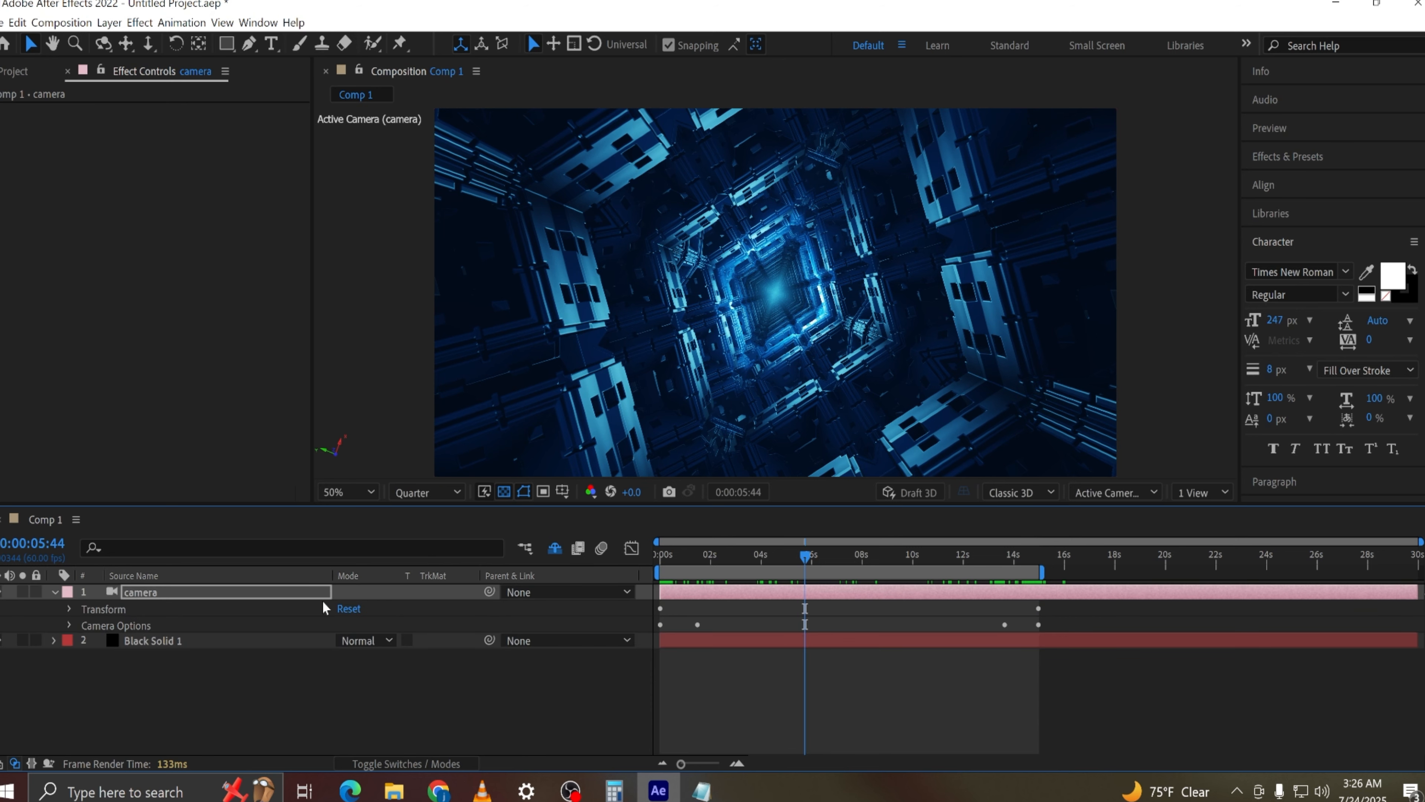
click(54, 592)
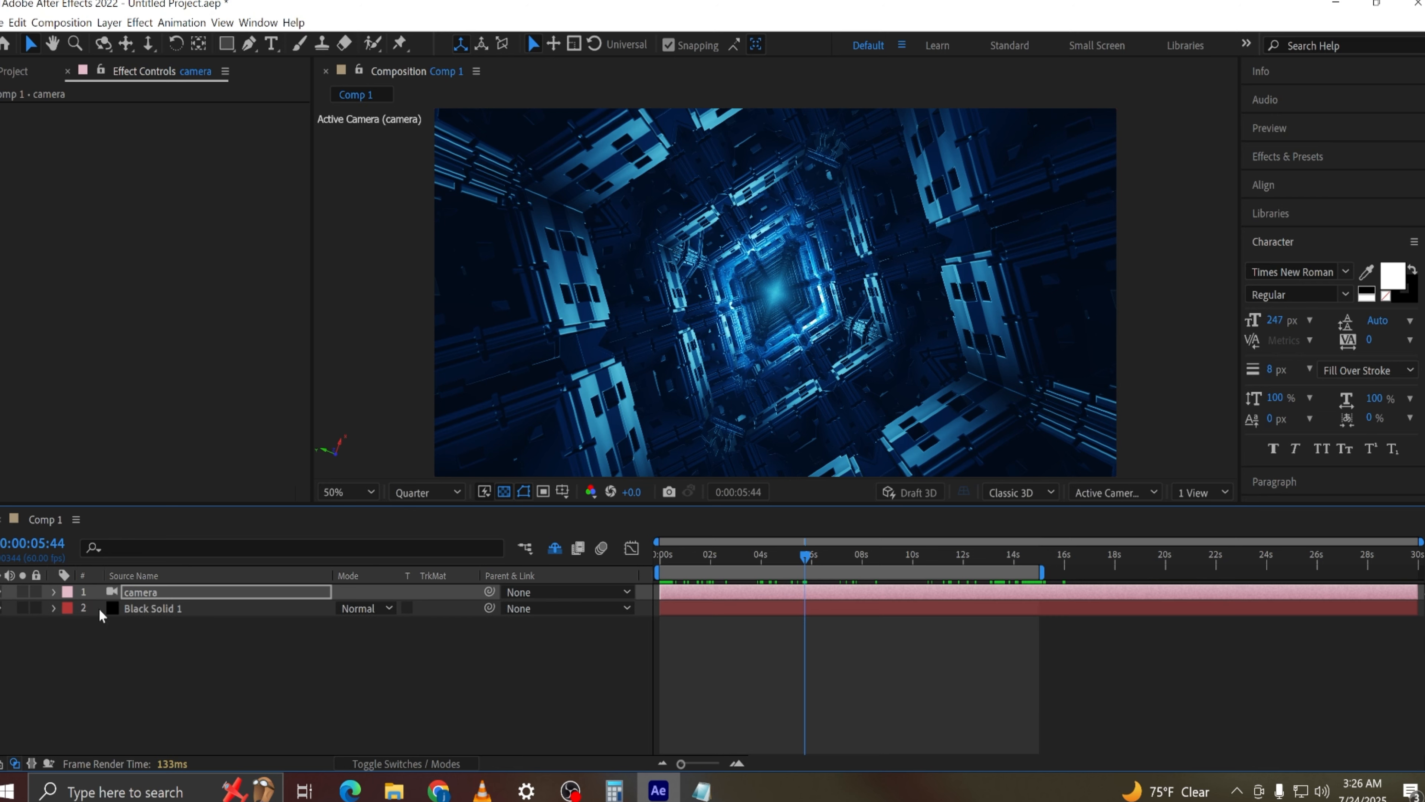
Split the camera and Black Solid 1 layers at 0:00:15:00 and delete both parts after that time
drag(880, 561, 1043, 561)
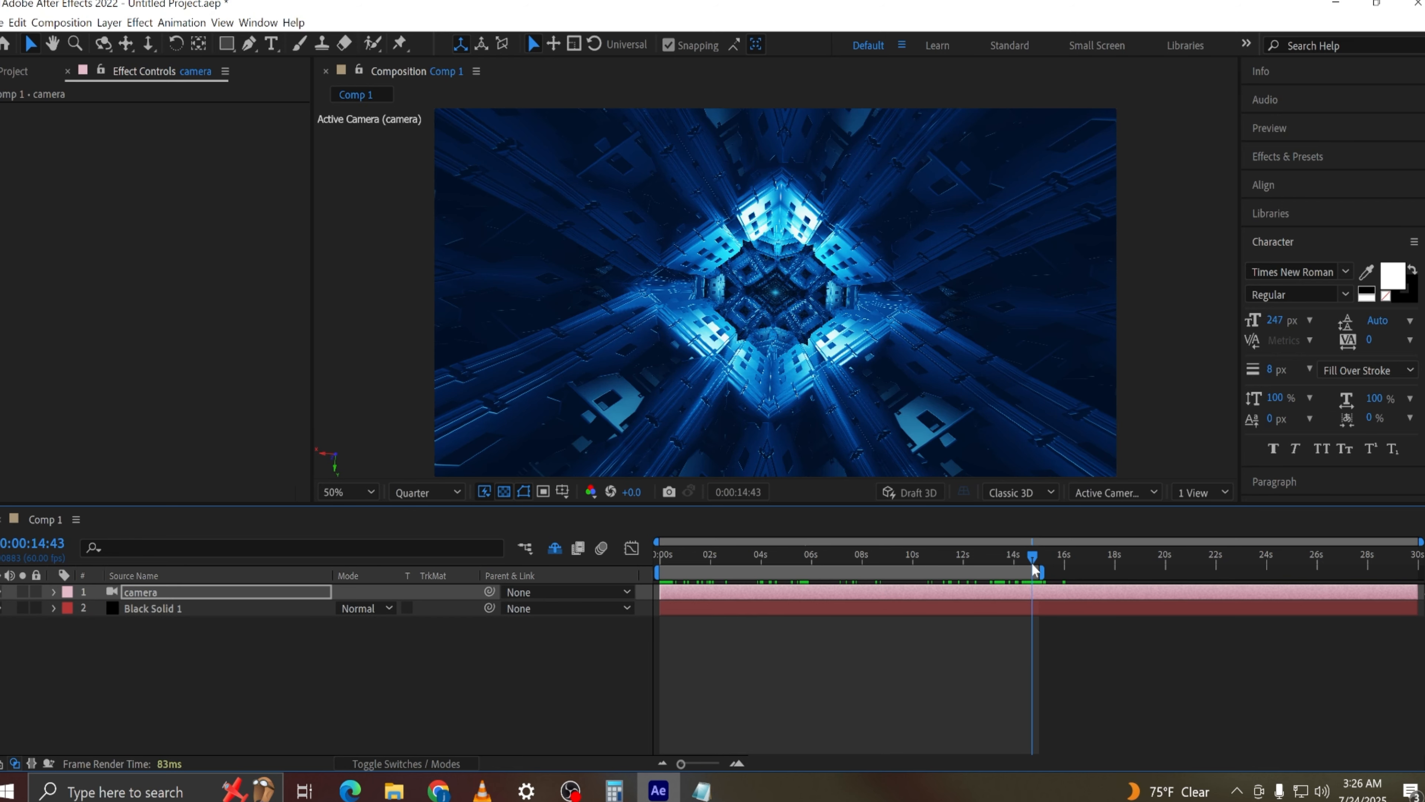
key(ctrl+shift+d)
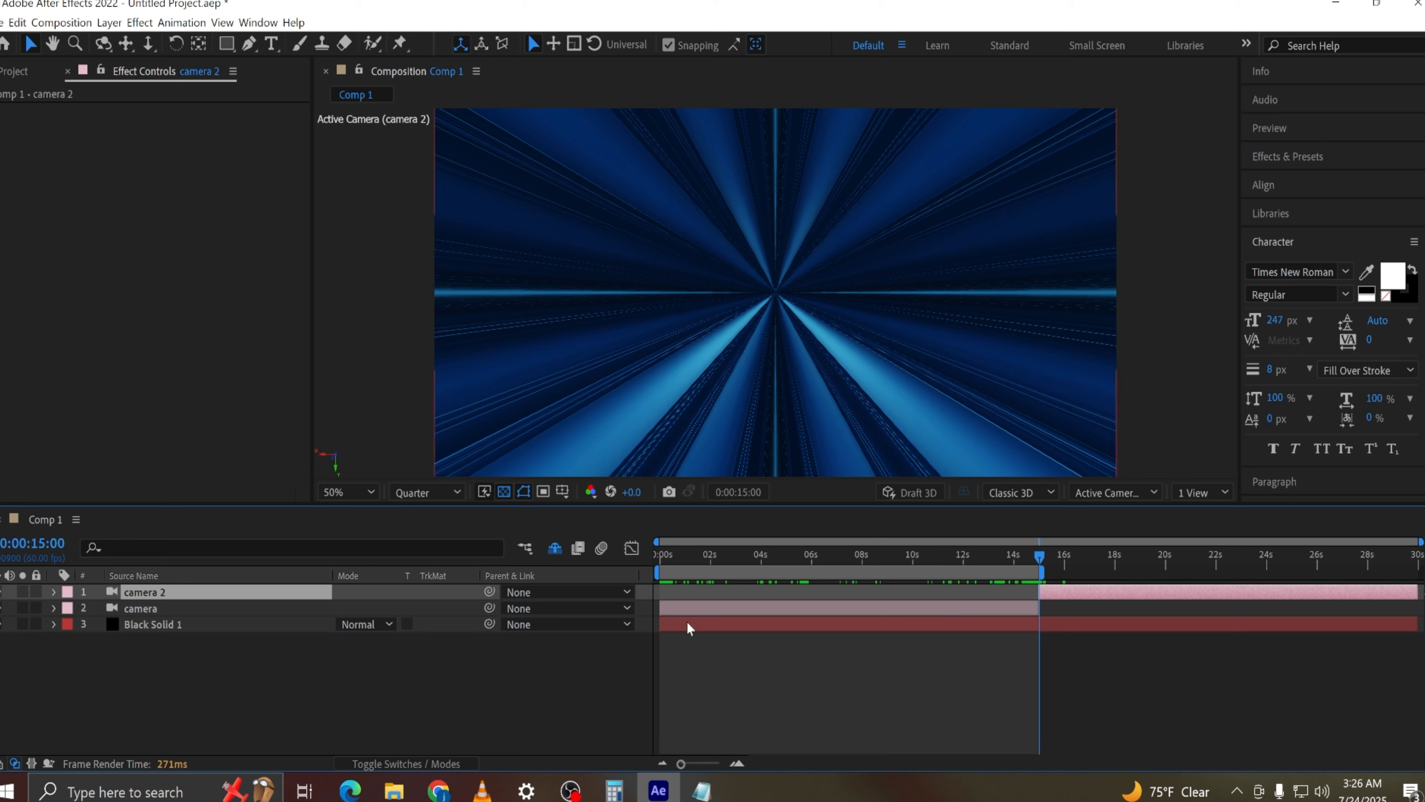
click(160, 625)
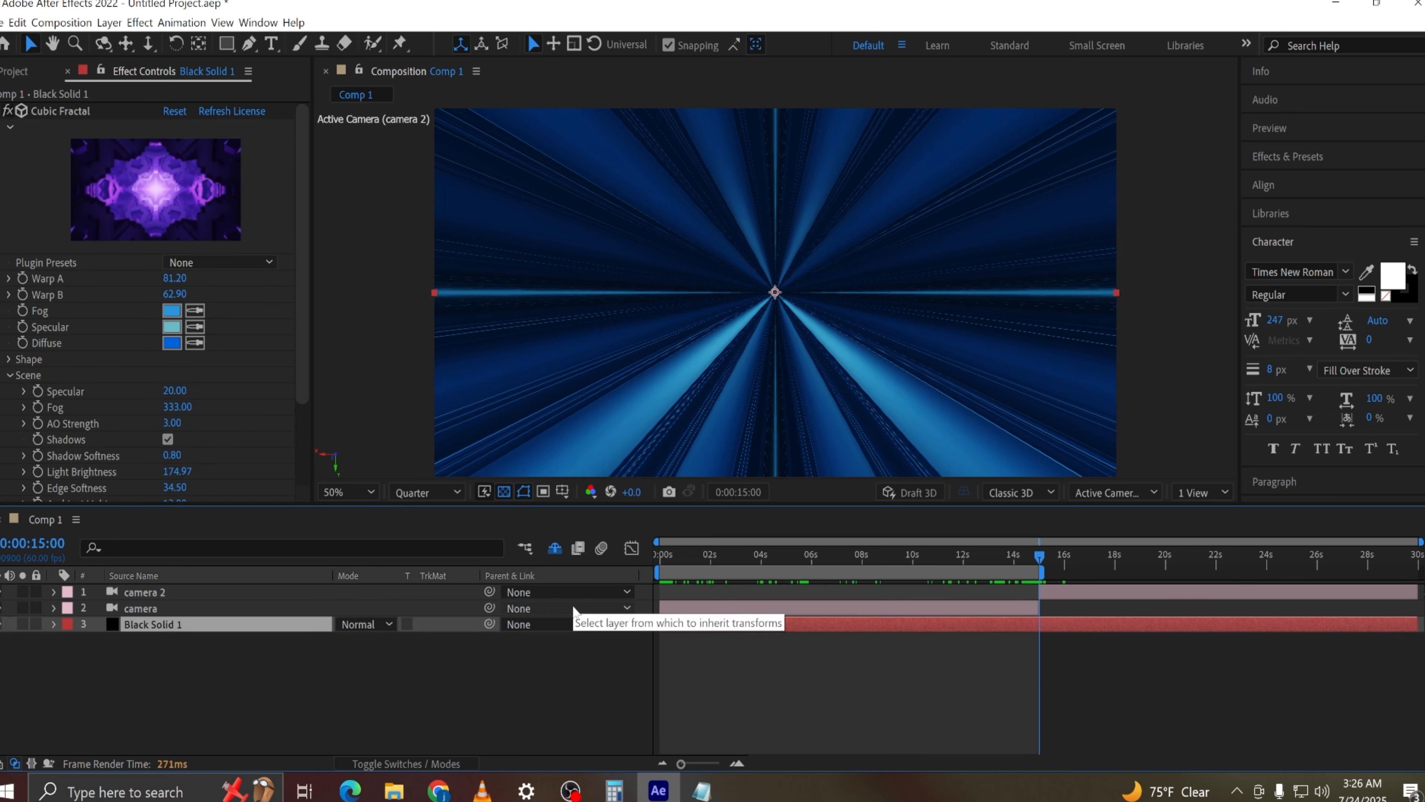
key(ctrl+shift+d)
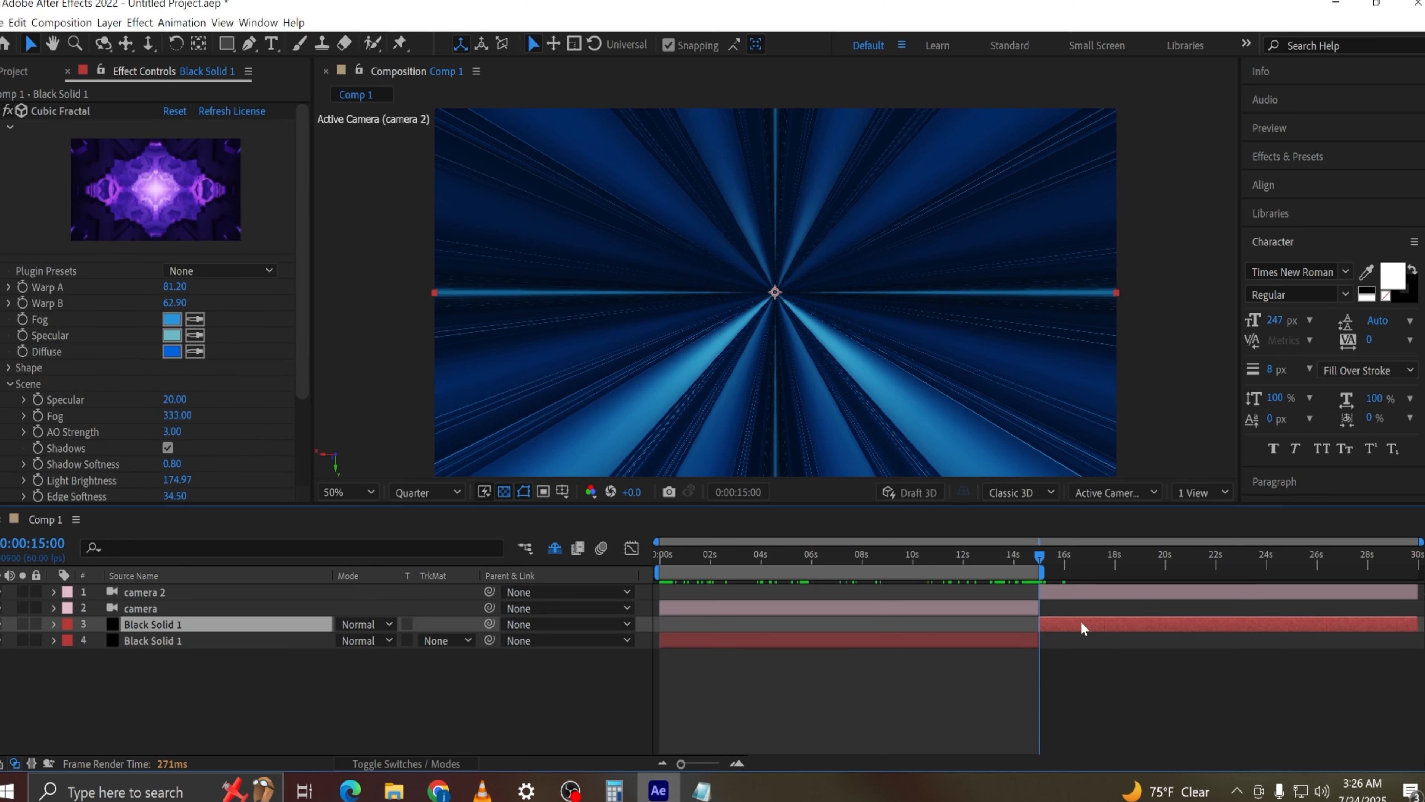
ctrl+click(179, 592)
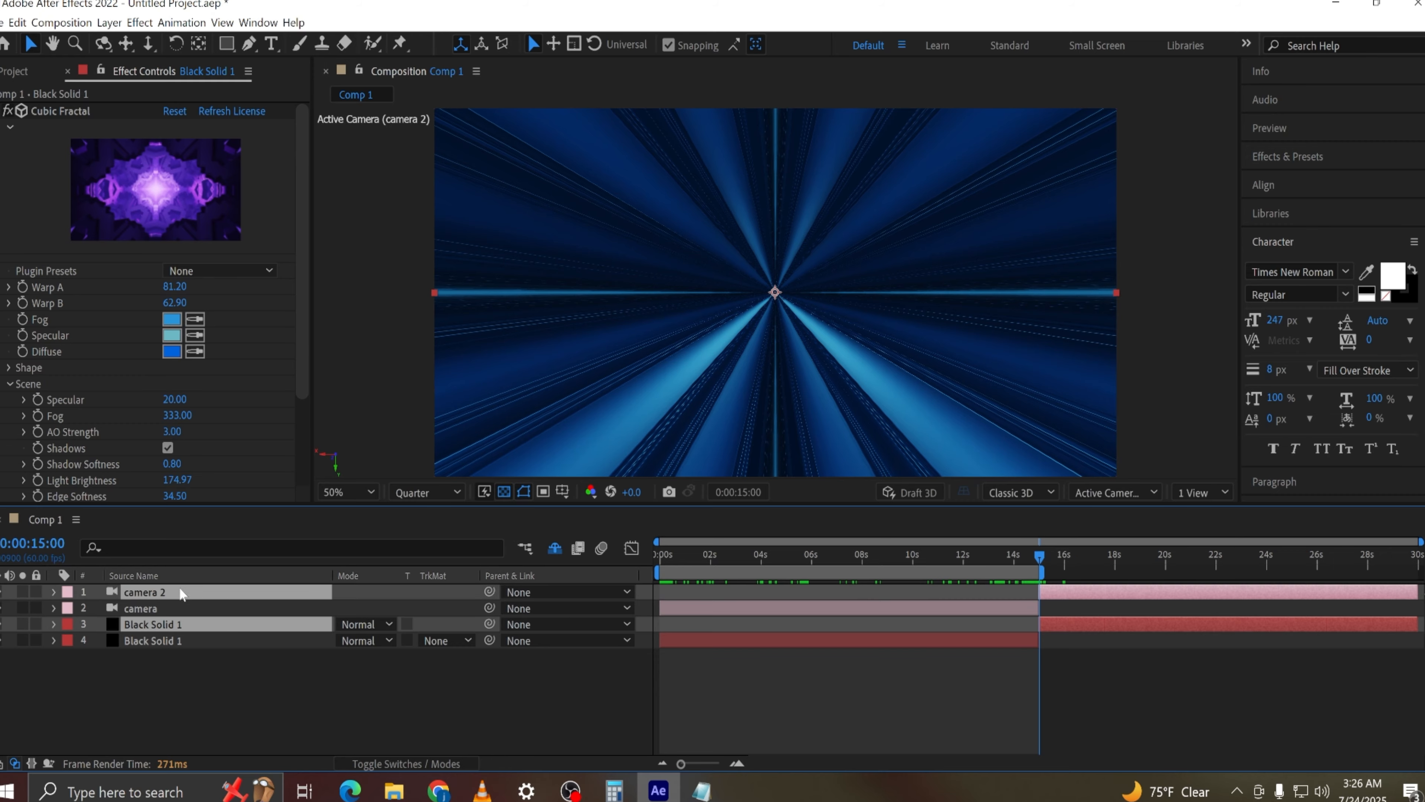
key(Delete)
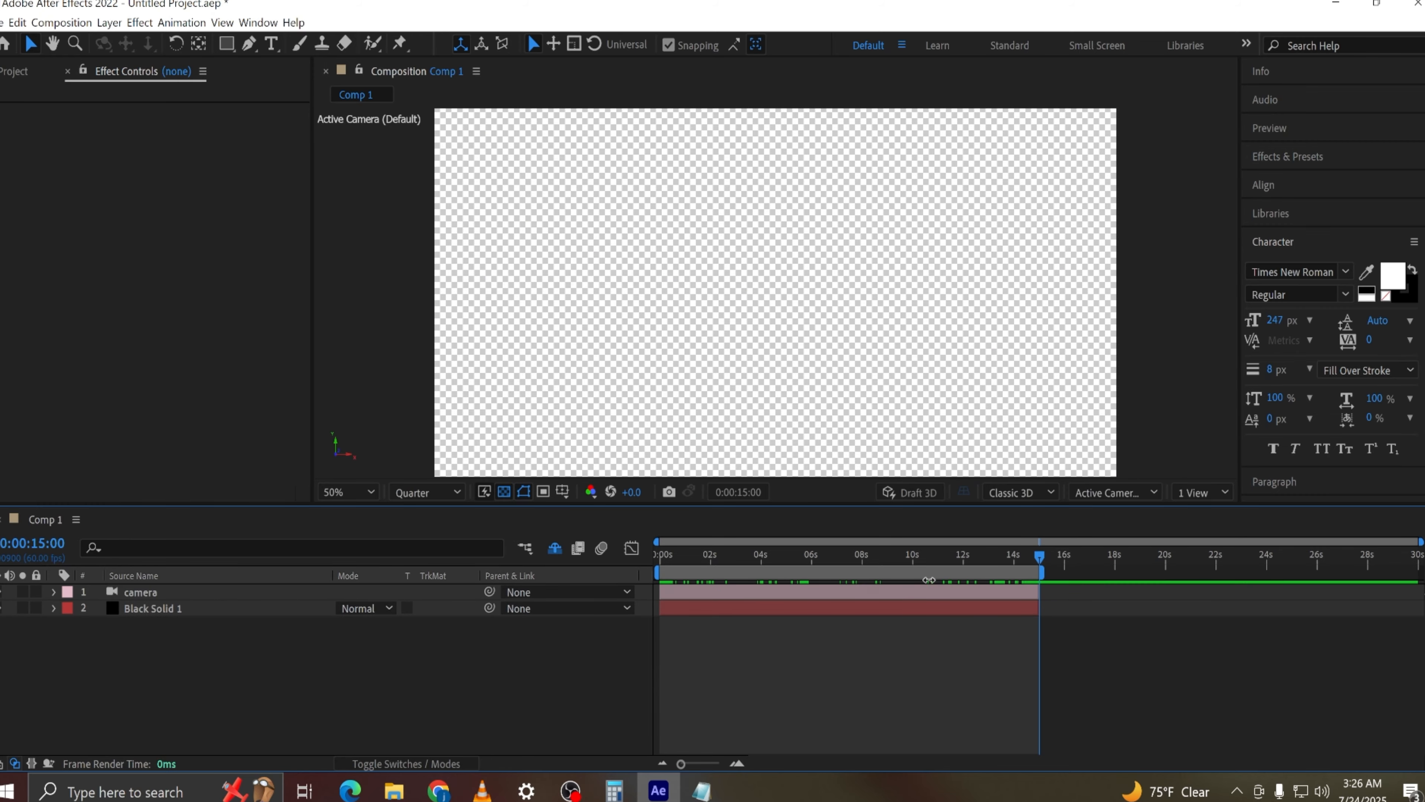
Pre-compose the camera and Black Solid 1 layers, moving all attributes and adjusting the duration to the layers' time span
drag(1037, 557, 887, 562)
drag(194, 641, 164, 590)
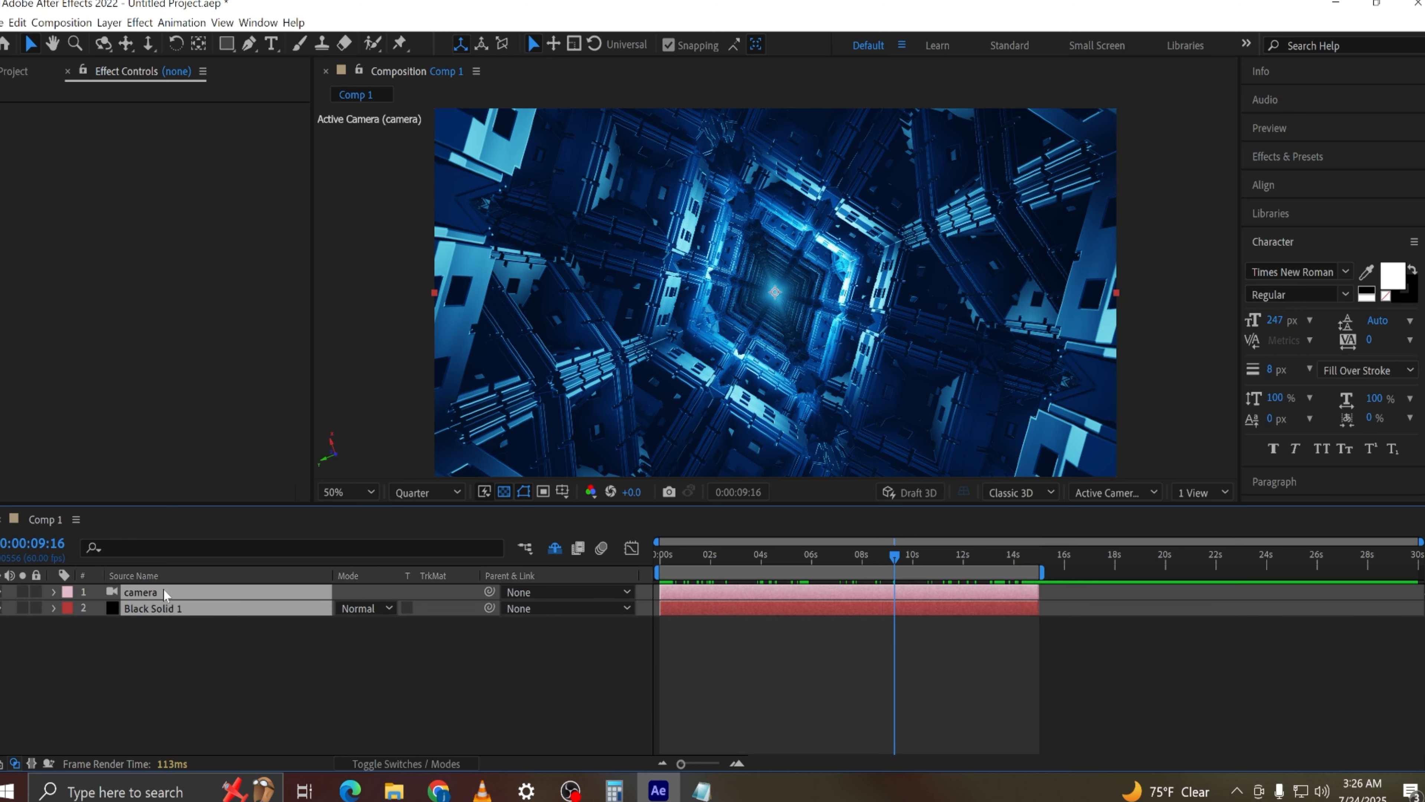
right_click(164, 589)
click(249, 521)
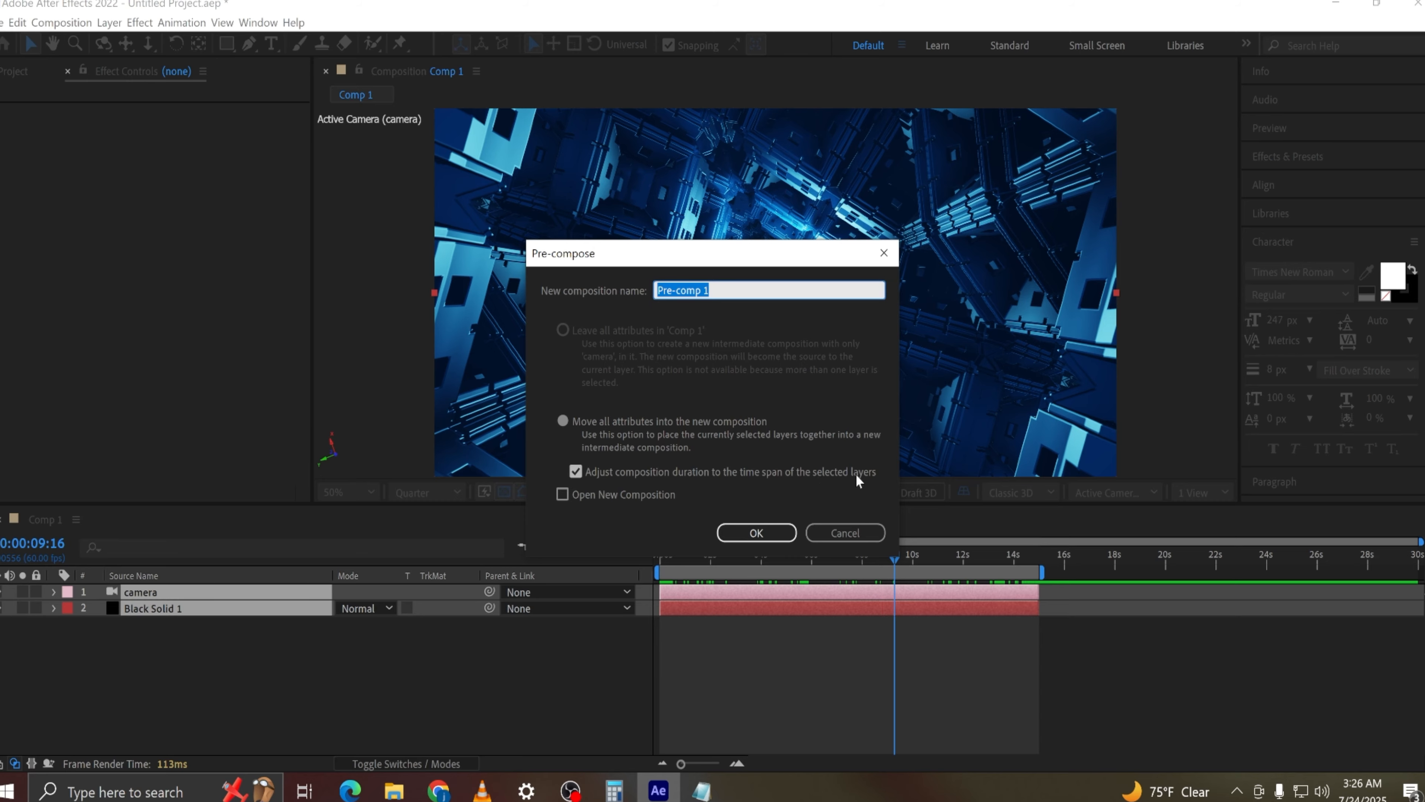
click(785, 532)
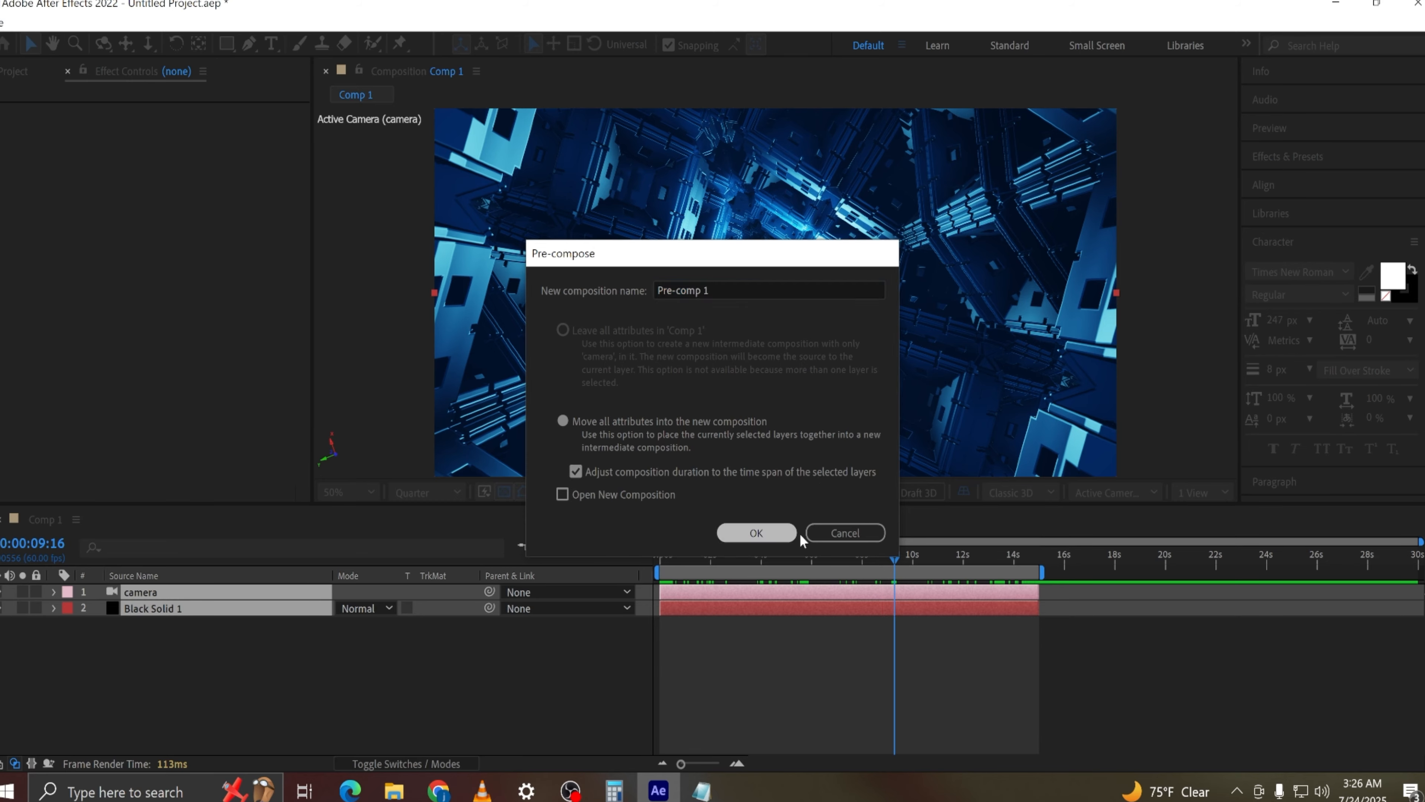
Duplicate the Pre-comp 1 layer, extend the work area to about 28.5 seconds, and move the lower copy to start at 0:00:15:00
drag(910, 565, 1023, 568)
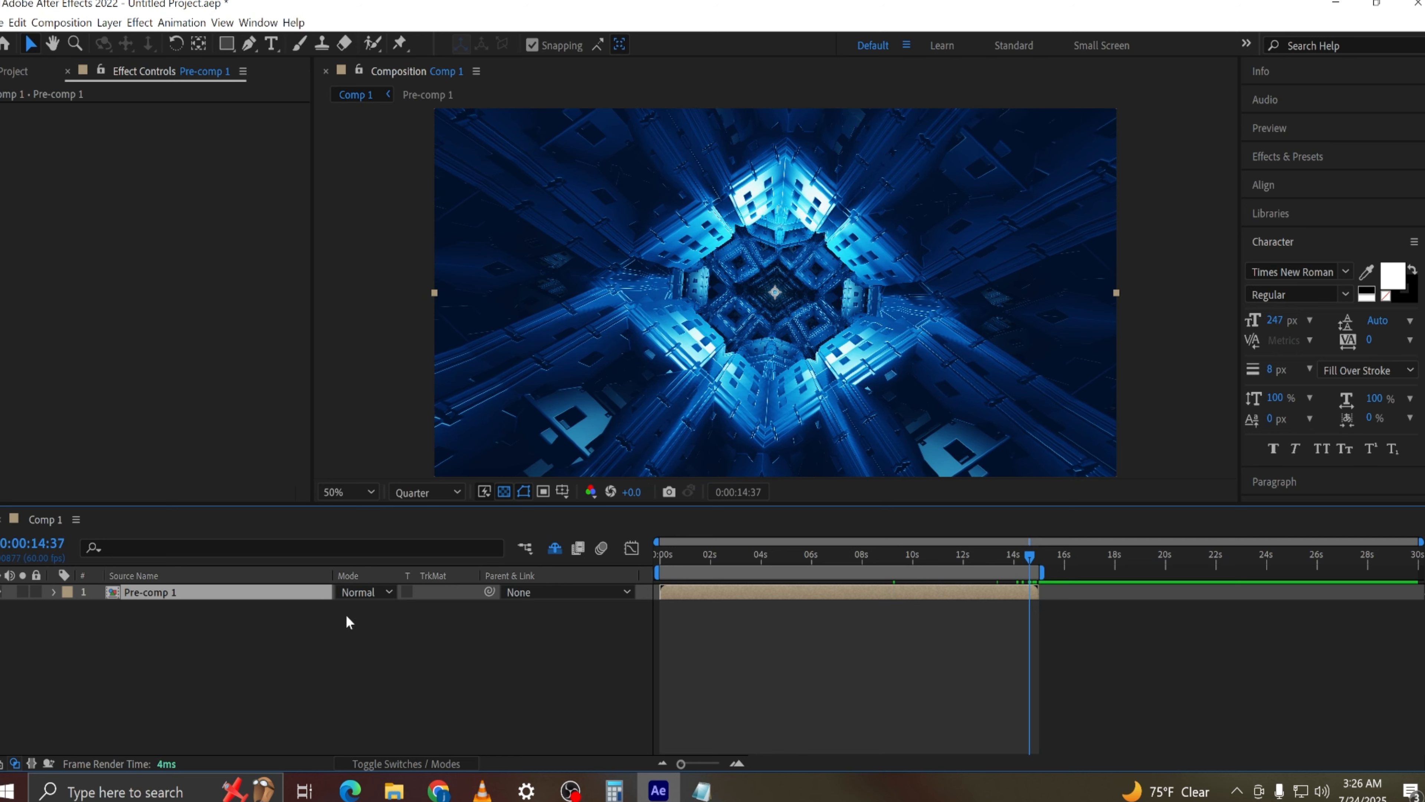
key(ctrl+d)
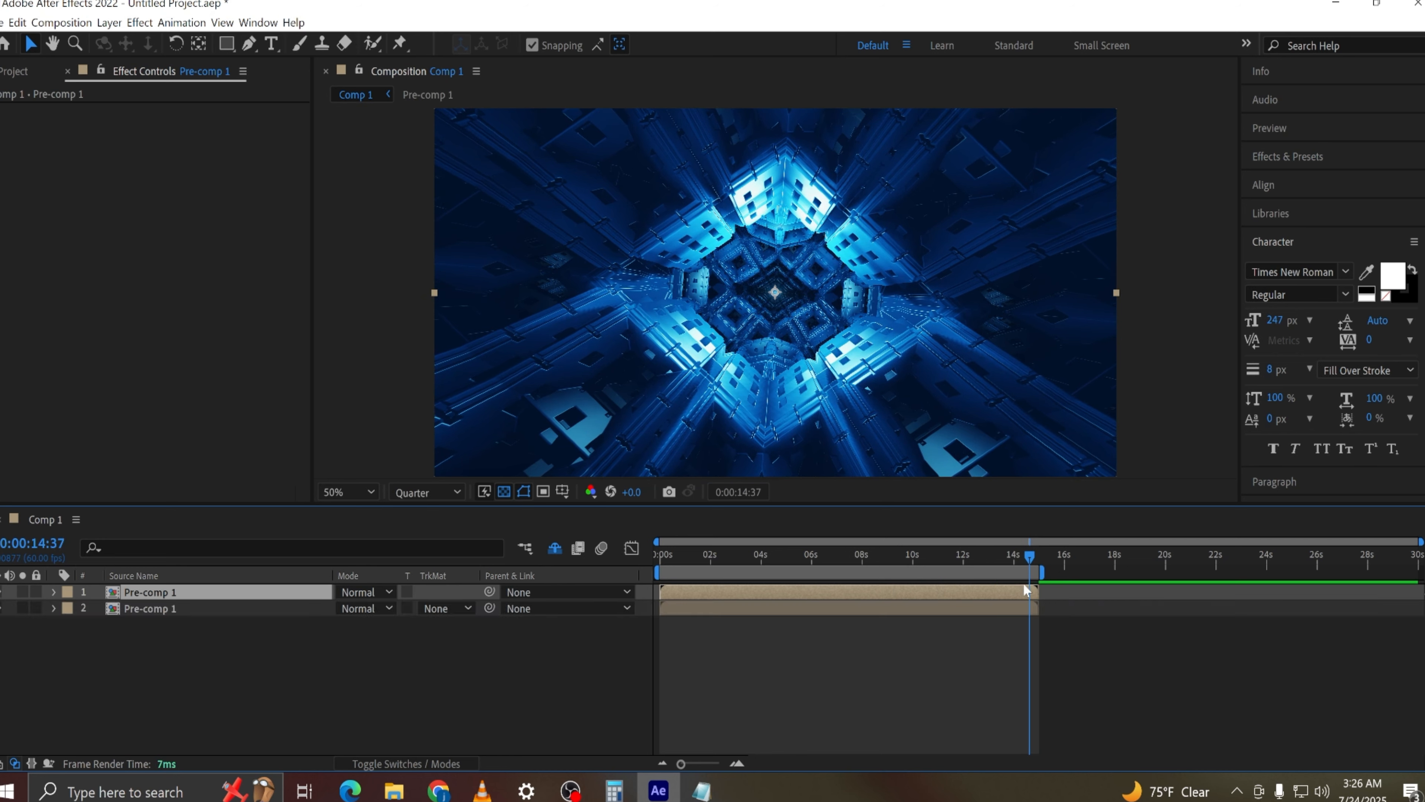
drag(1047, 572, 1382, 572)
drag(986, 609, 1168, 609)
key(bracketleft)
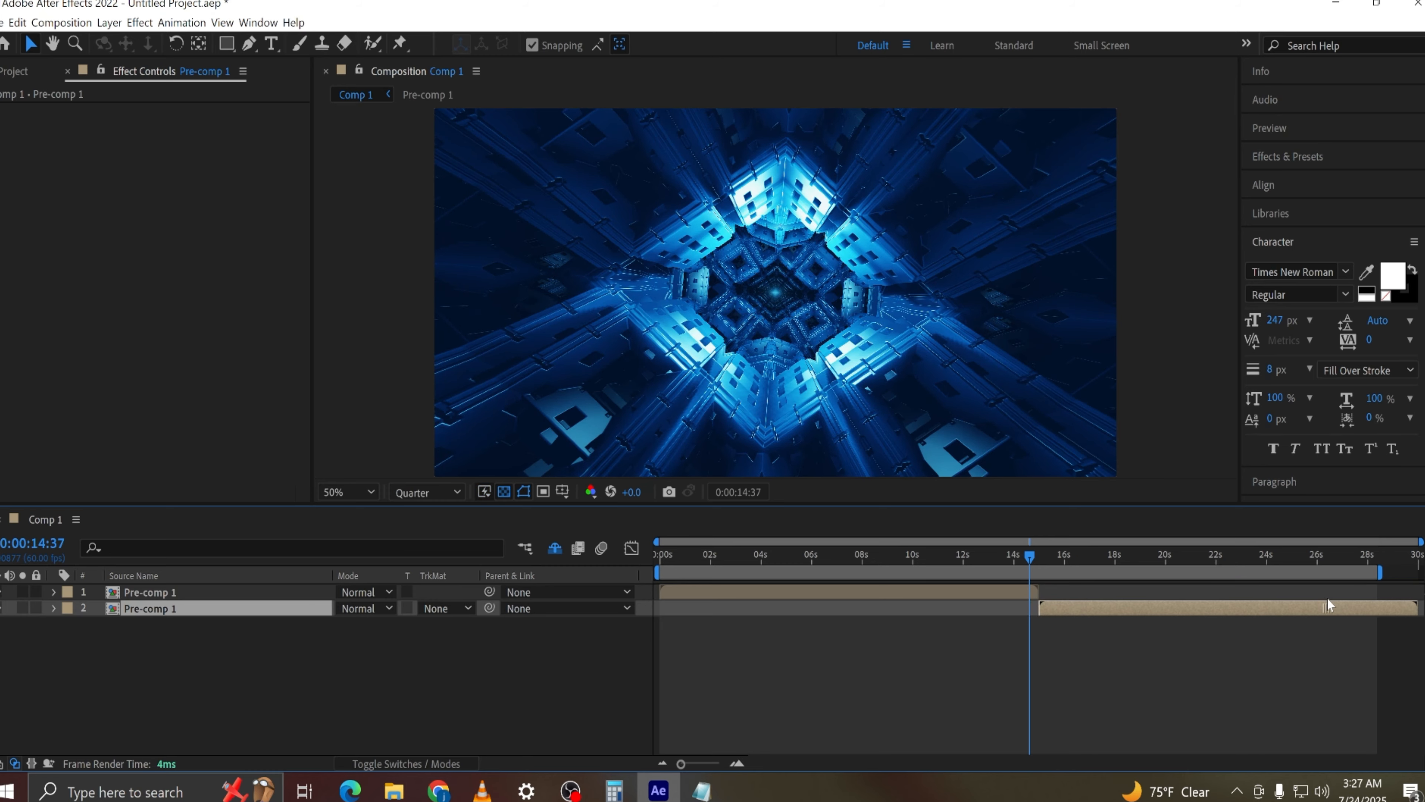
Preview the transition between the two Pre-comp 1 layers around 0:00:15:00, replaying it from shortly before the cut
drag(1036, 557, 1029, 562)
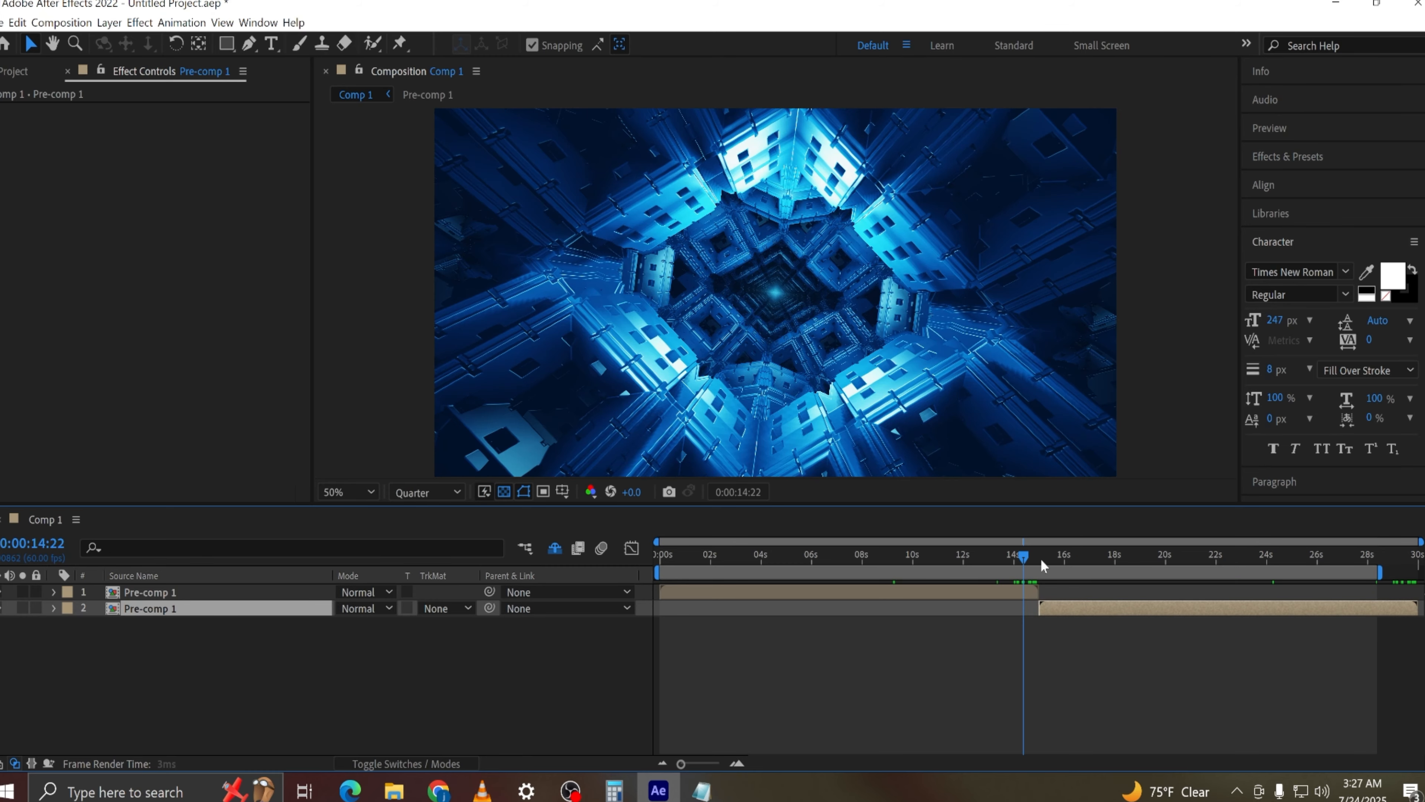
key(space)
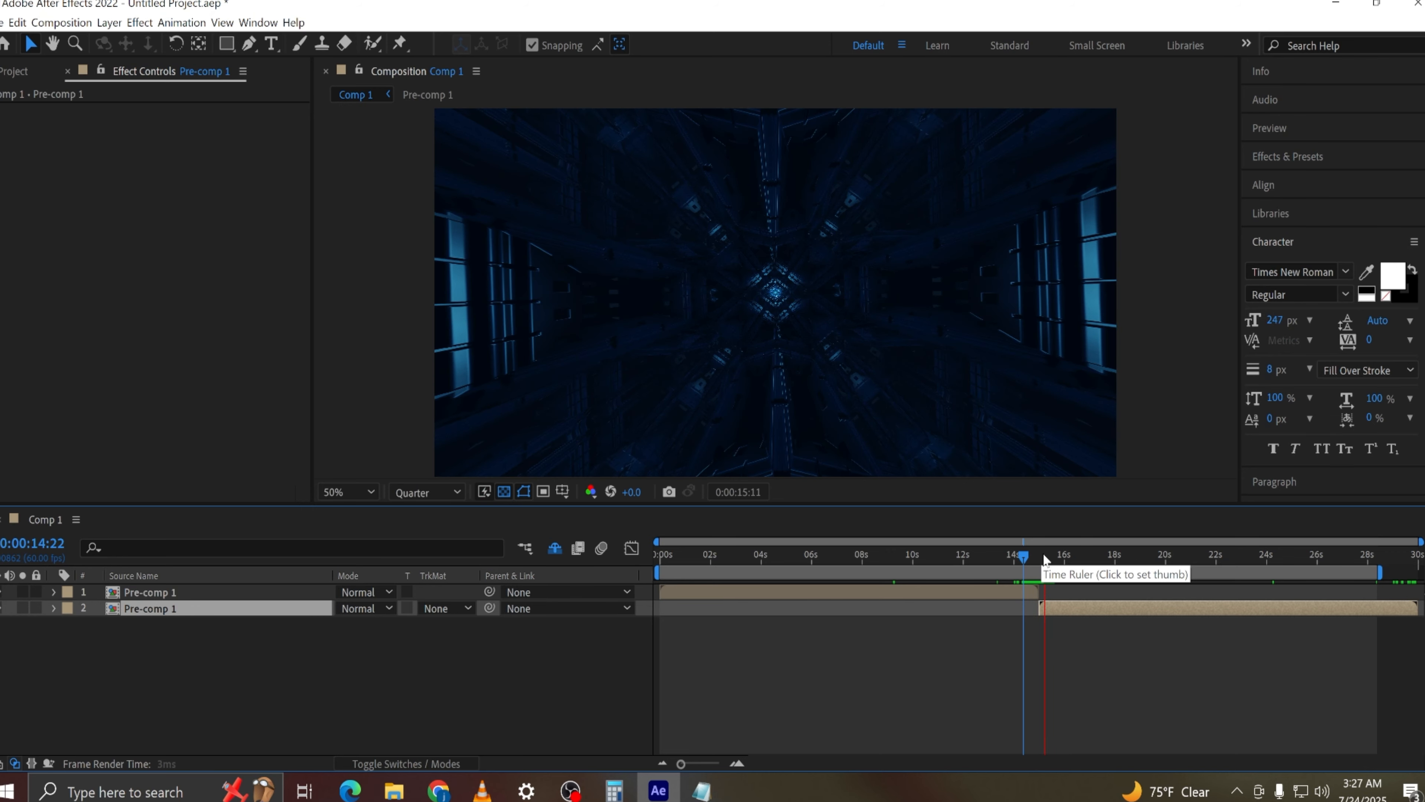
key(space)
click(1026, 559)
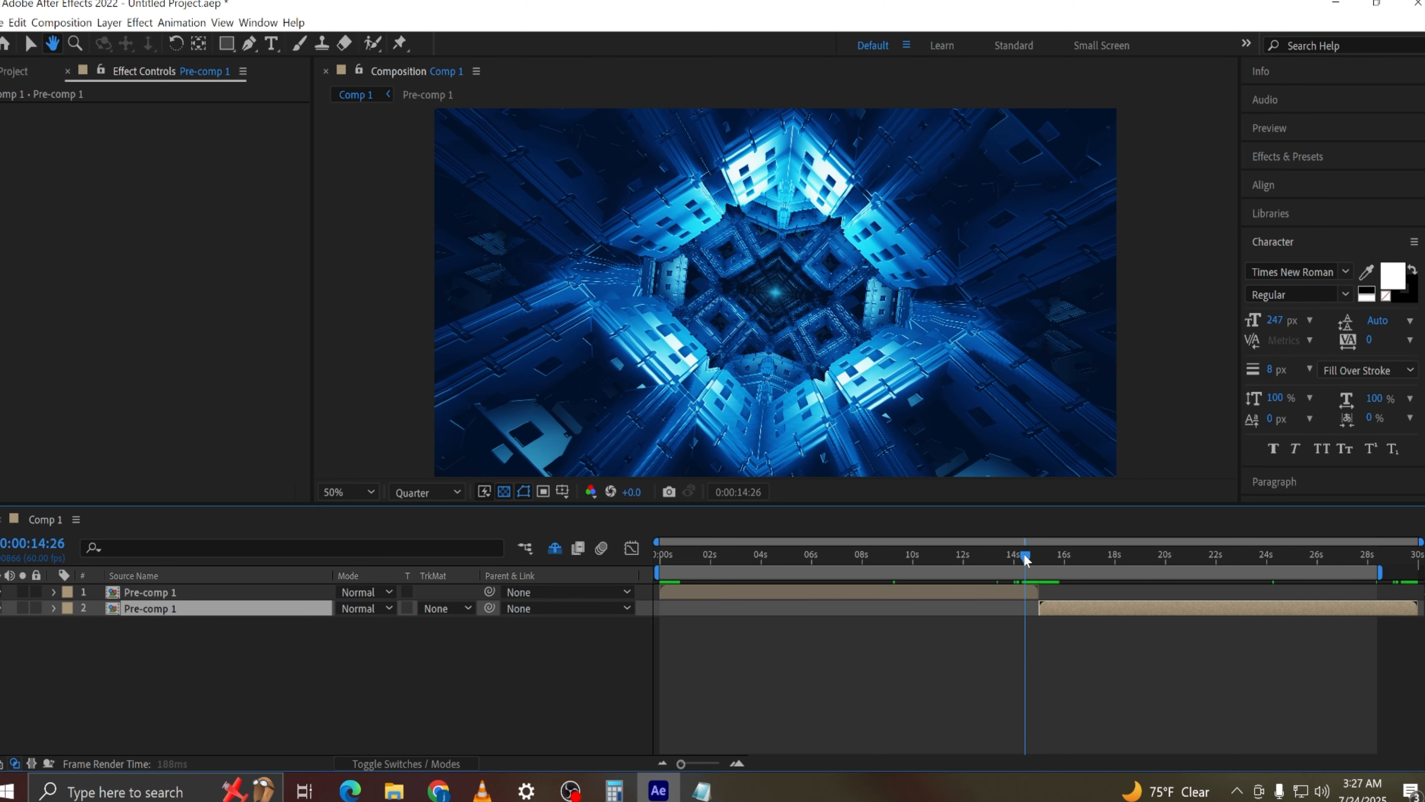
key(space)
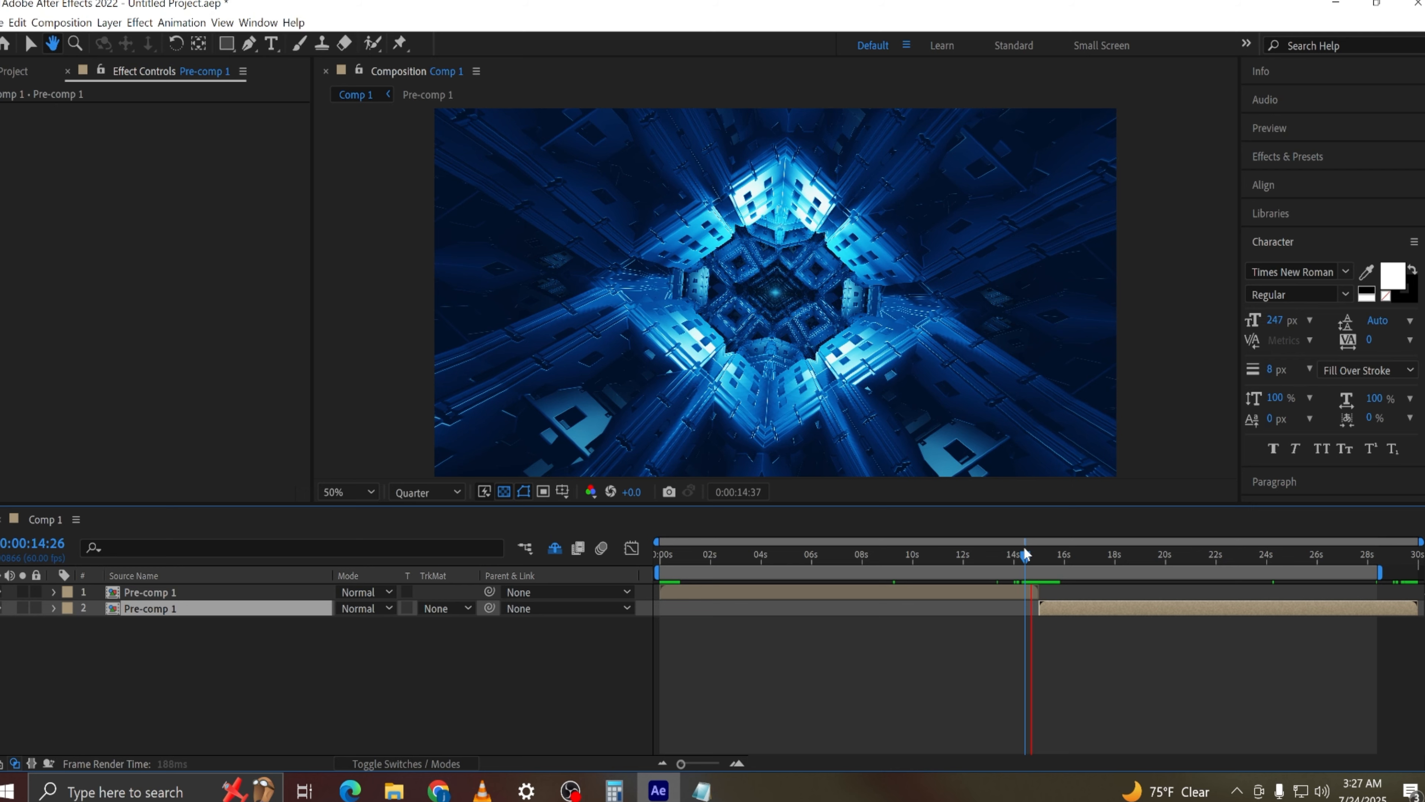
click(1034, 555)
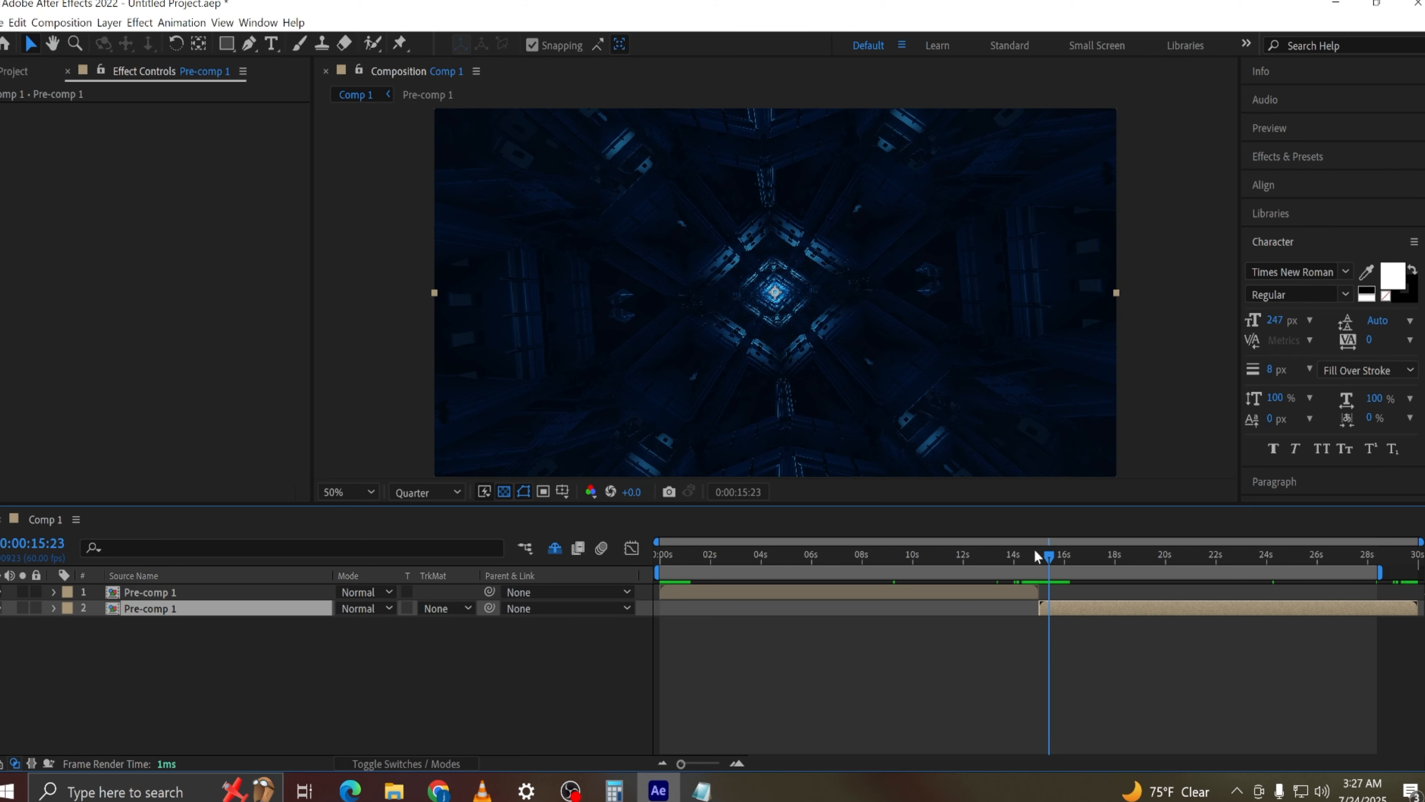
click(1029, 555)
key(space)
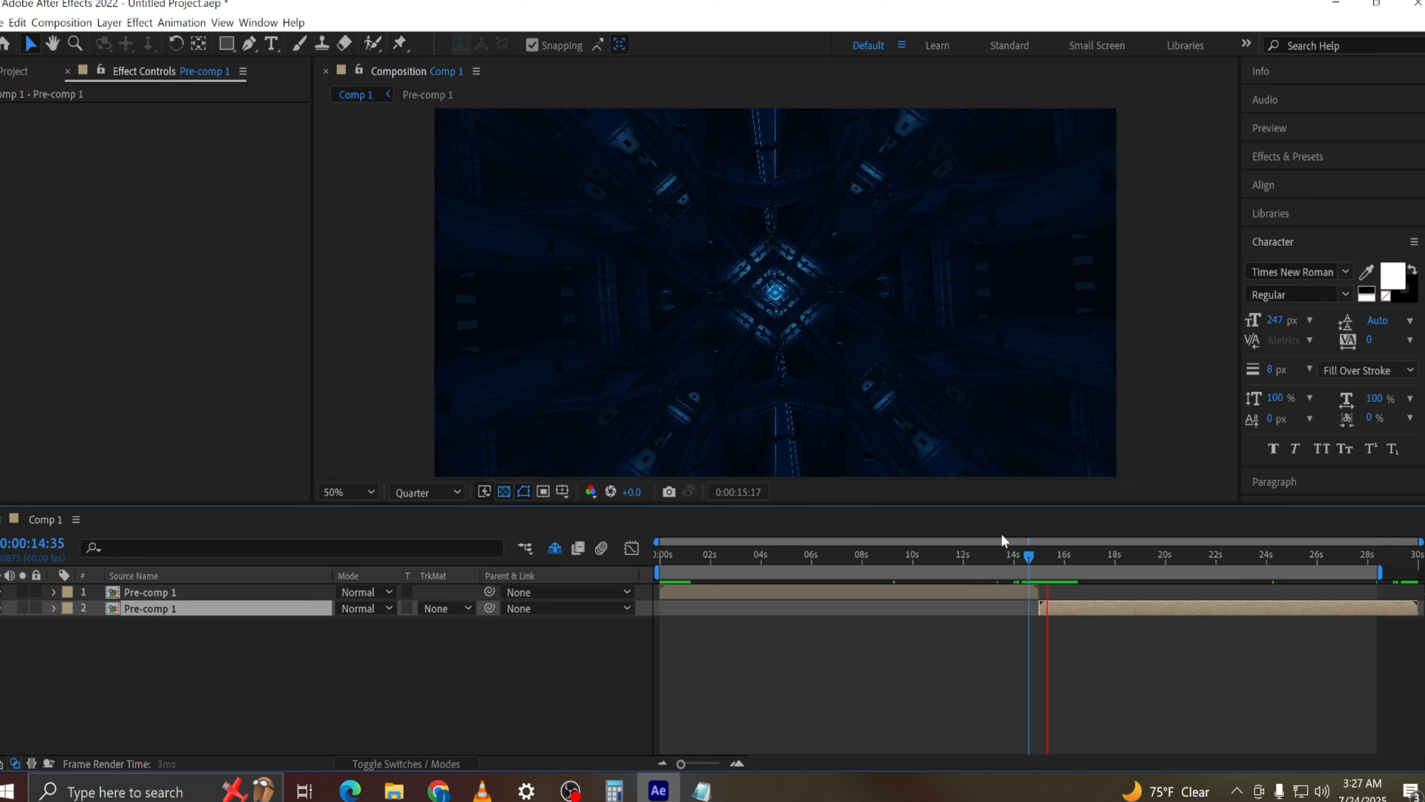
key(space)
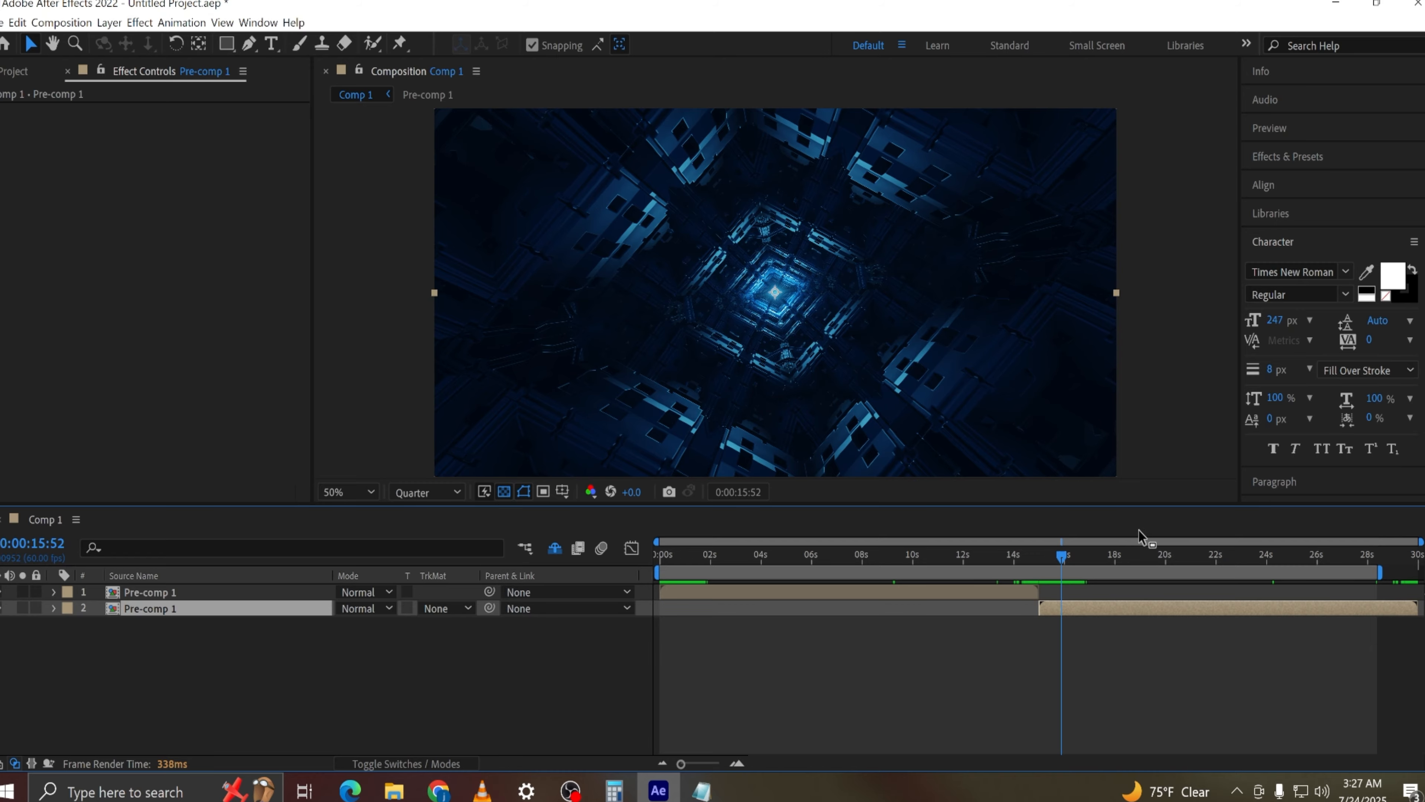
Scrub from the start of the composition past the cut into the second Pre-comp 1 layer to examine the looped tunnel animation
drag(1072, 555, 599, 553)
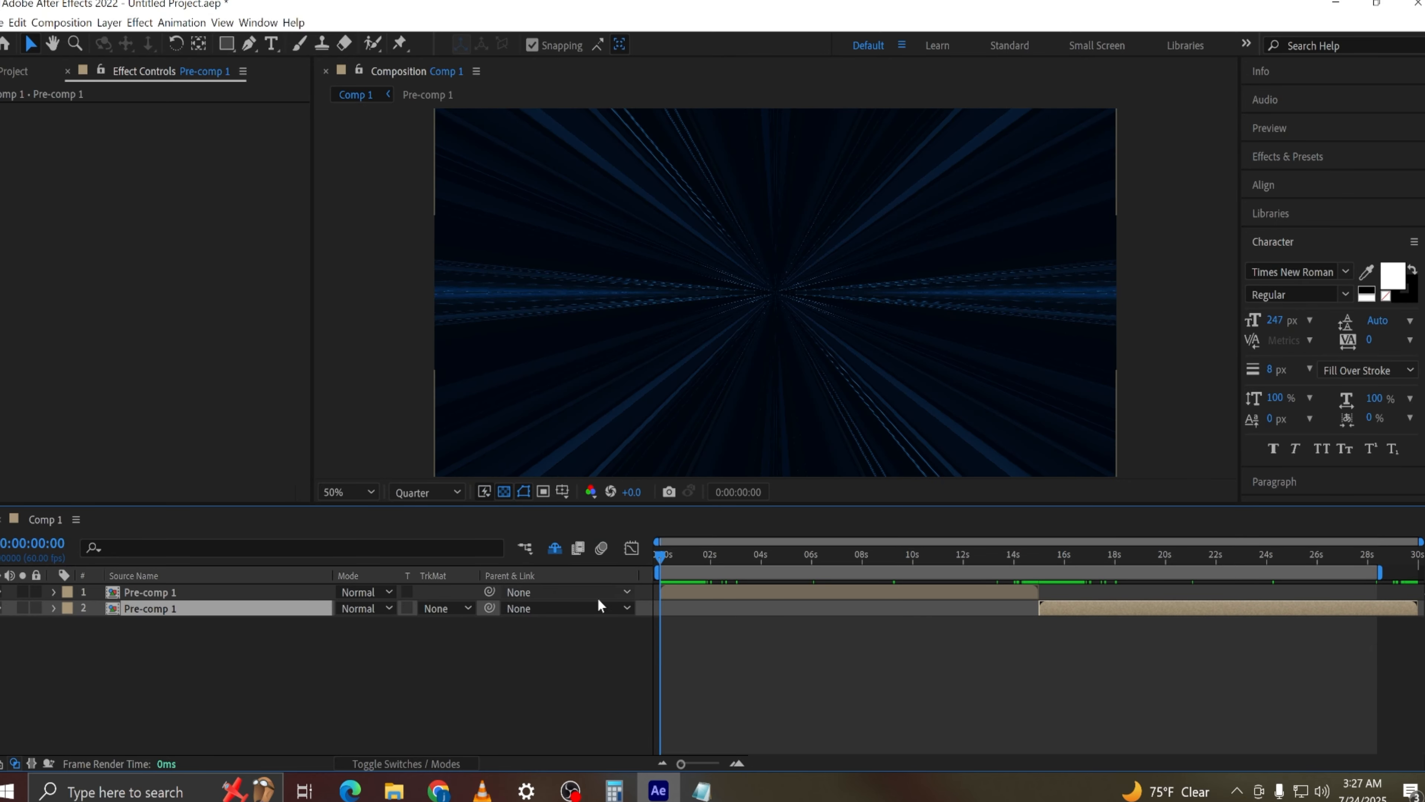
click(813, 556)
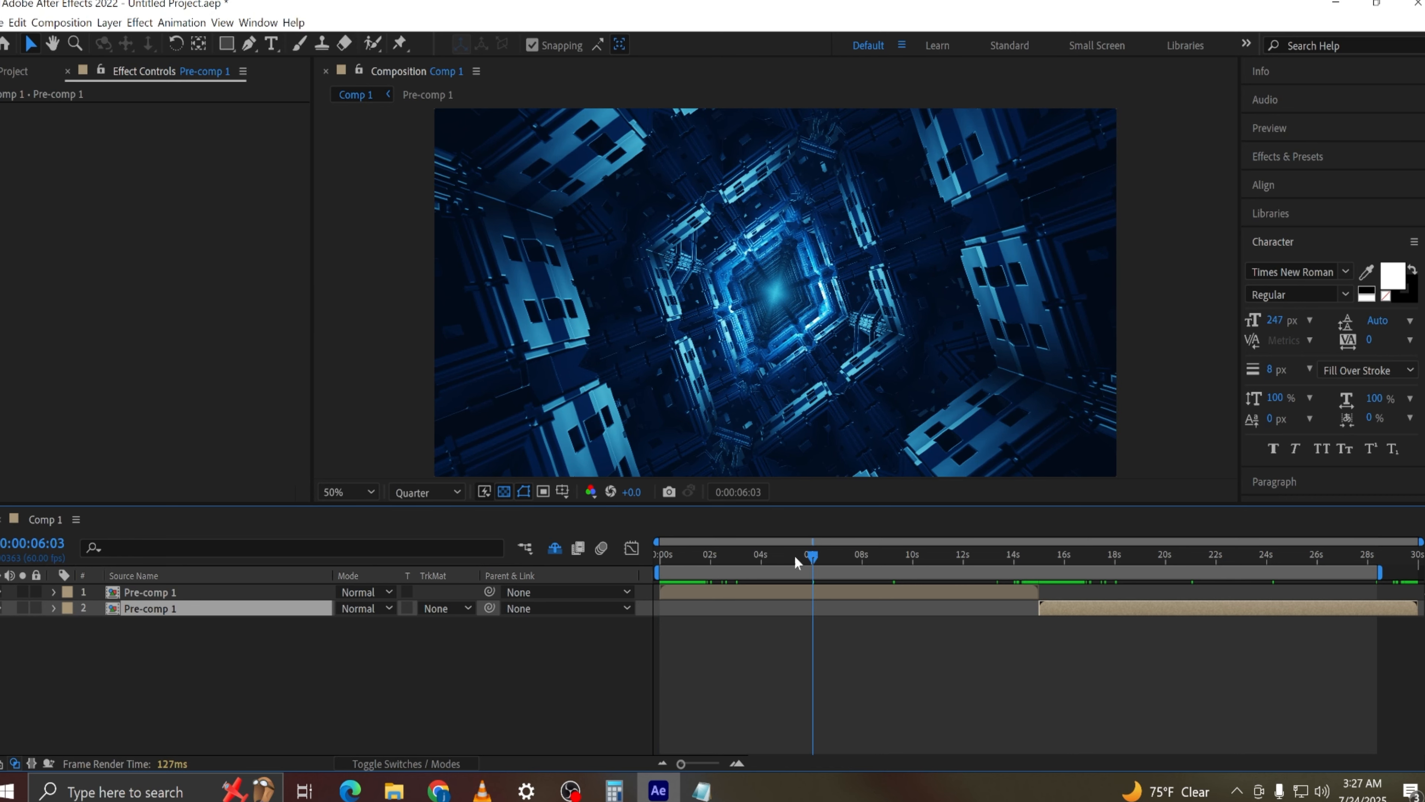
drag(797, 562, 1062, 573)
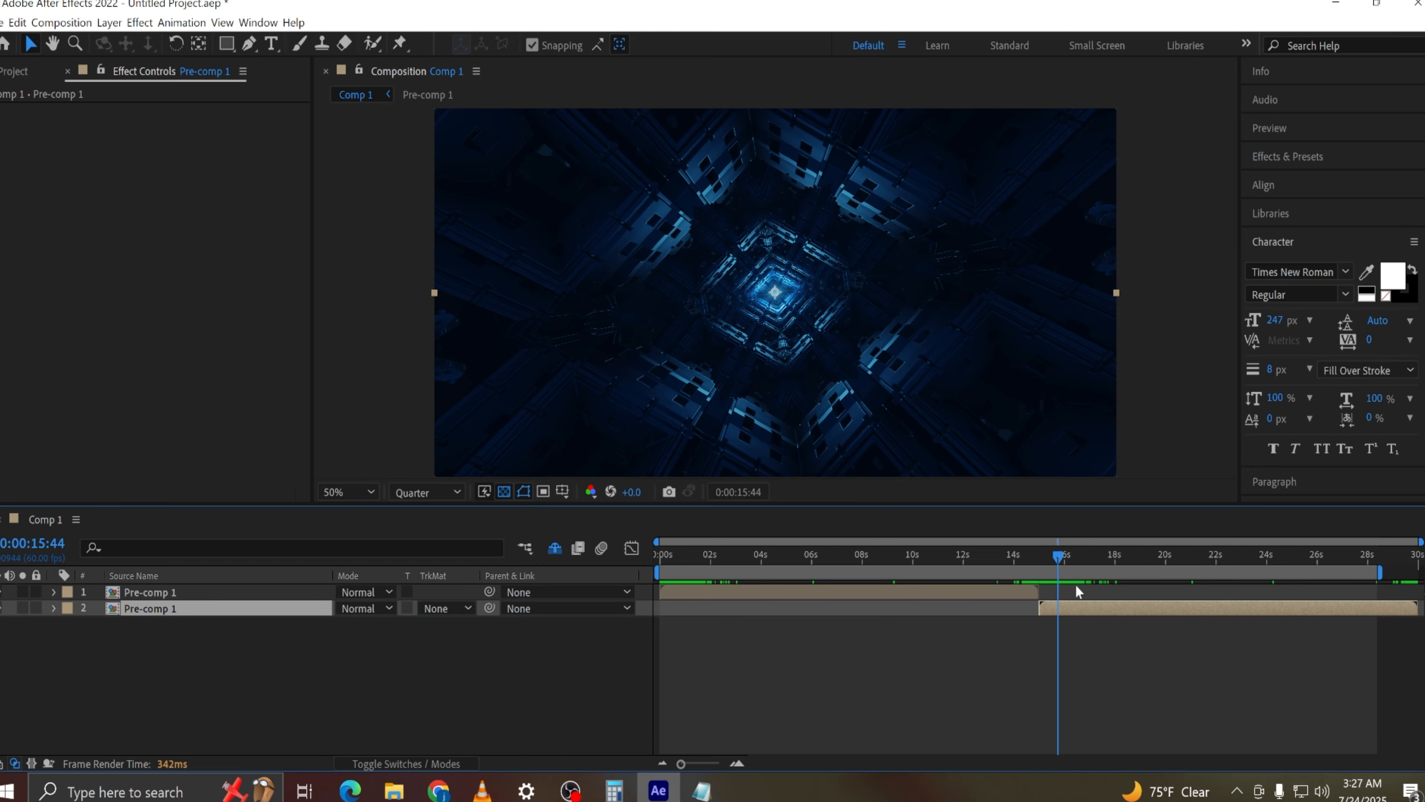
drag(1057, 555, 1132, 555)
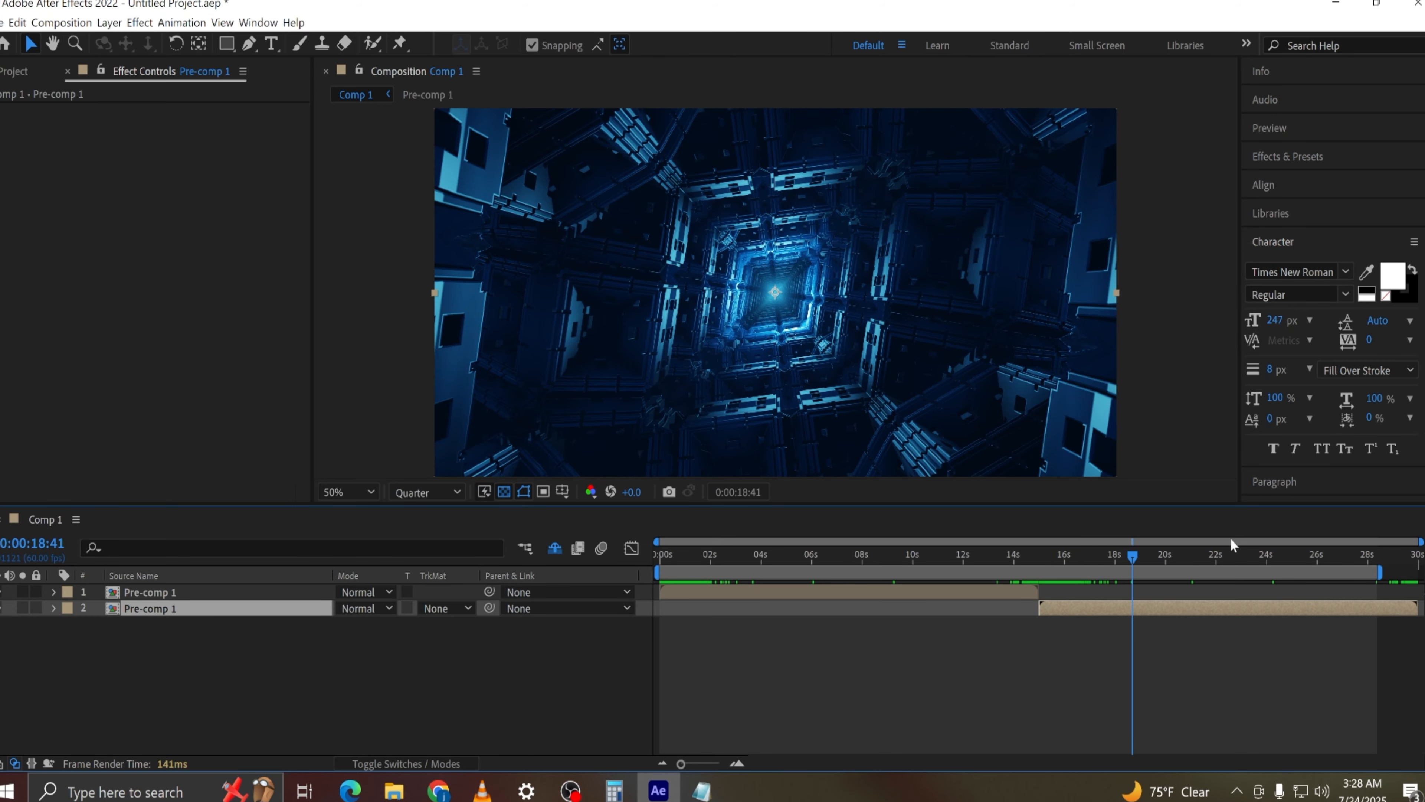